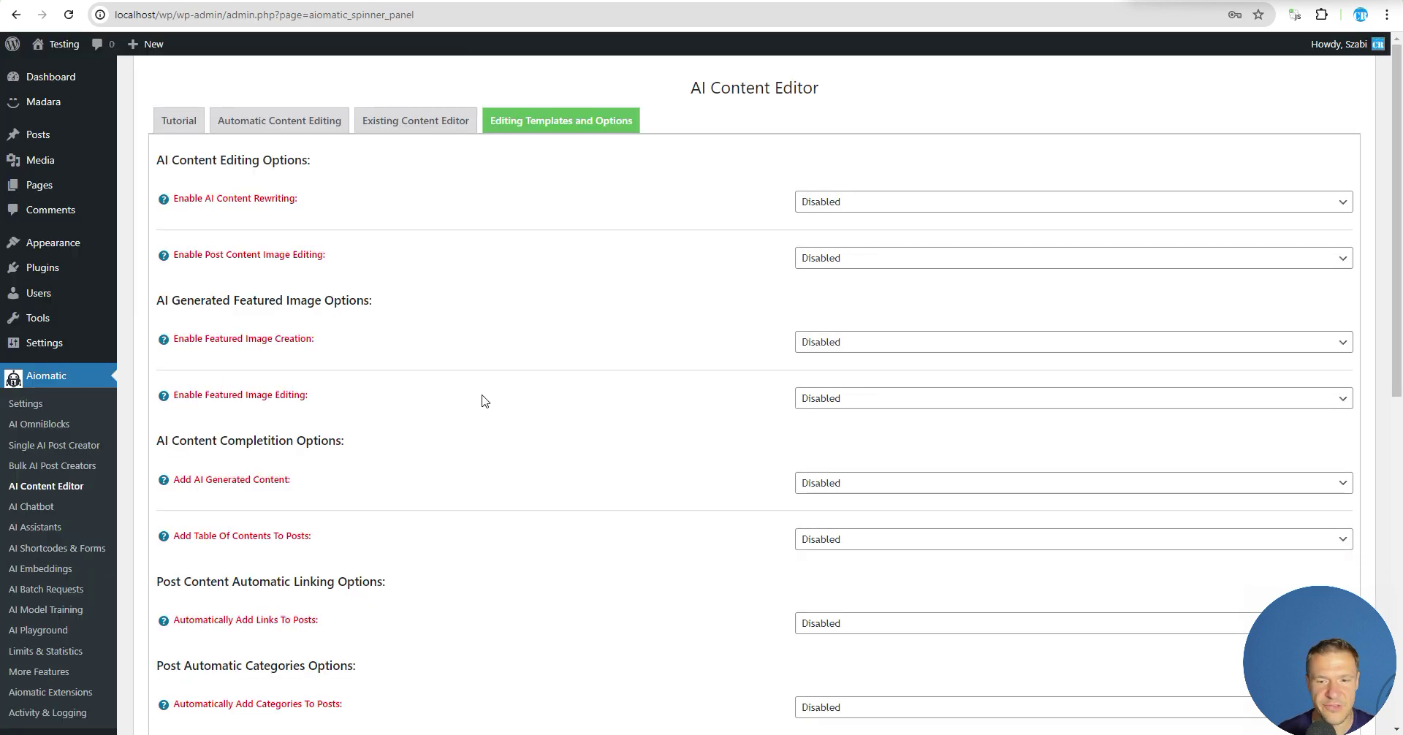
# Step: Enable the option to automatically add custom fields and custom taxonomies to posts in the AI Content Editor templates
pyautogui.scroll(-1, 482, 400)
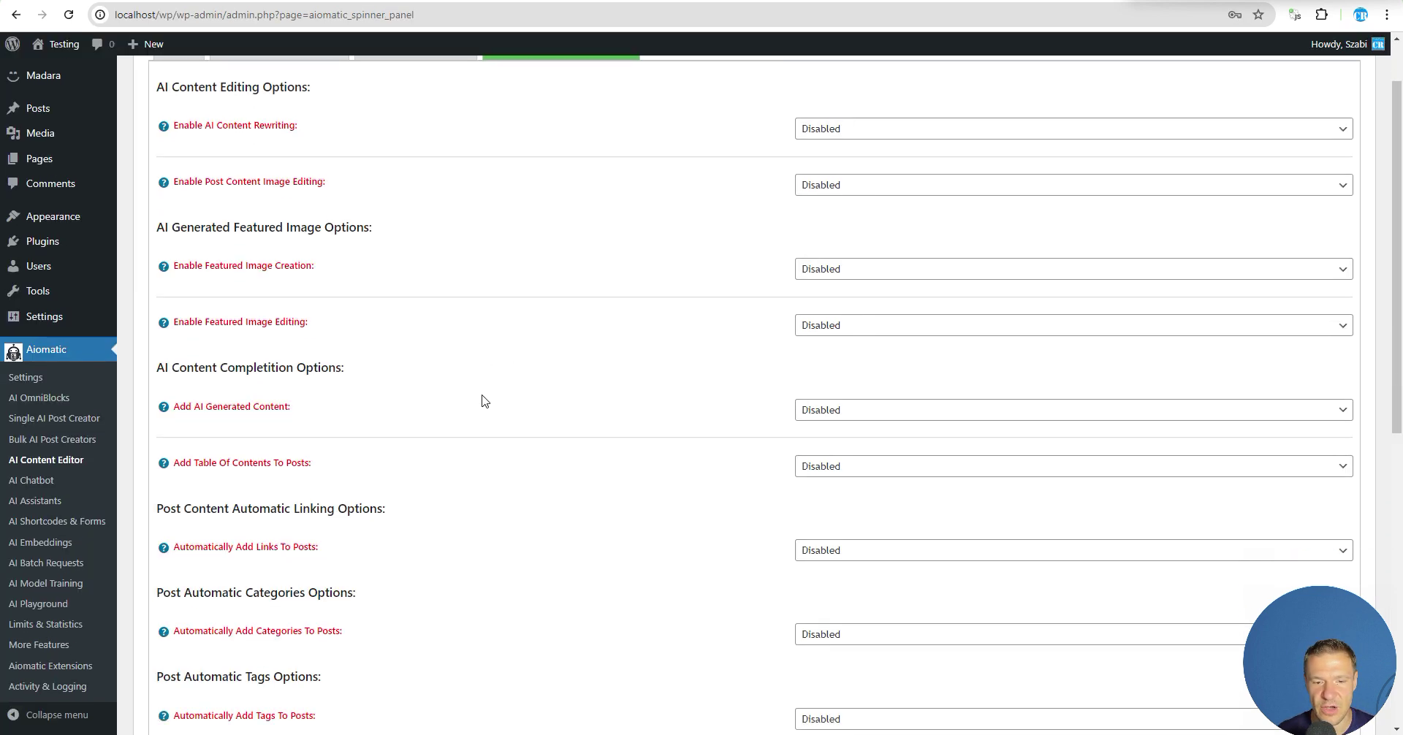
pyautogui.scroll(1, 481, 400)
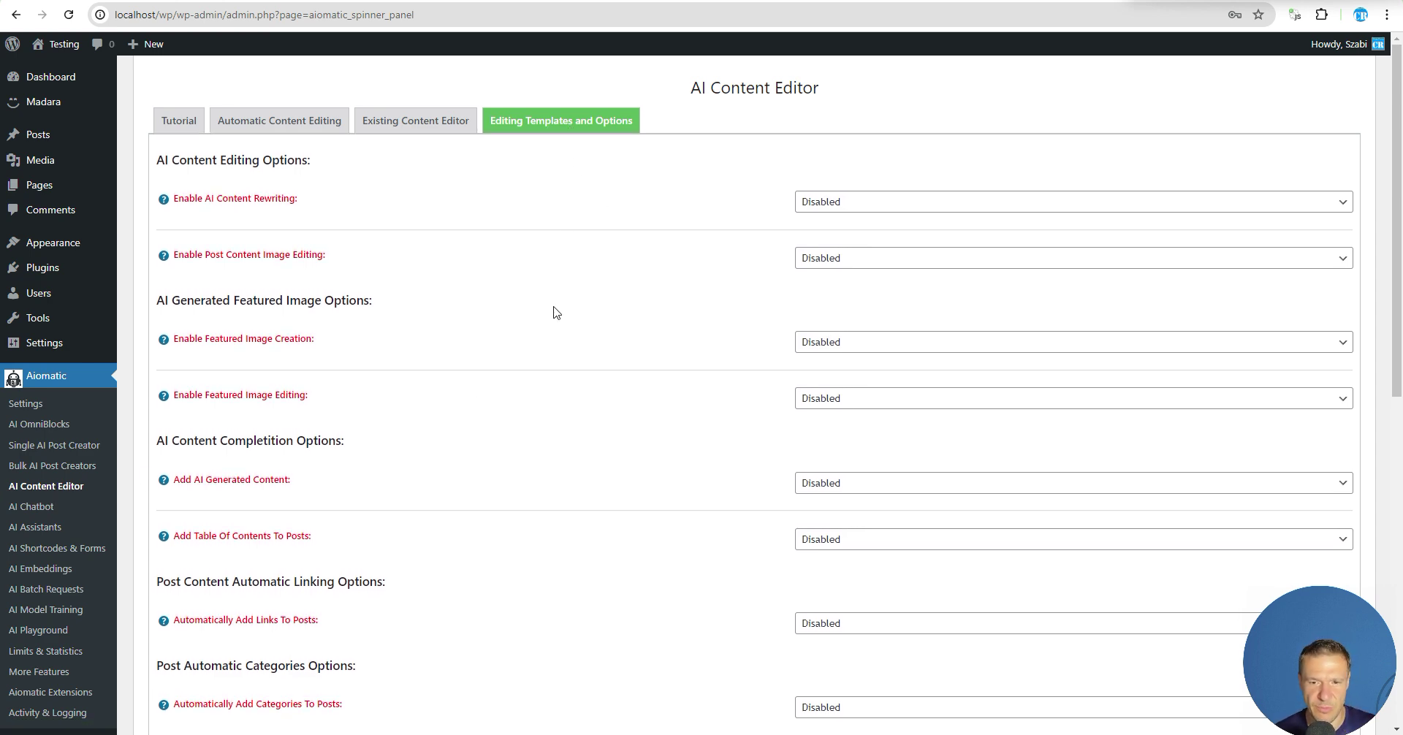
pyautogui.scroll(-4, 553, 310)
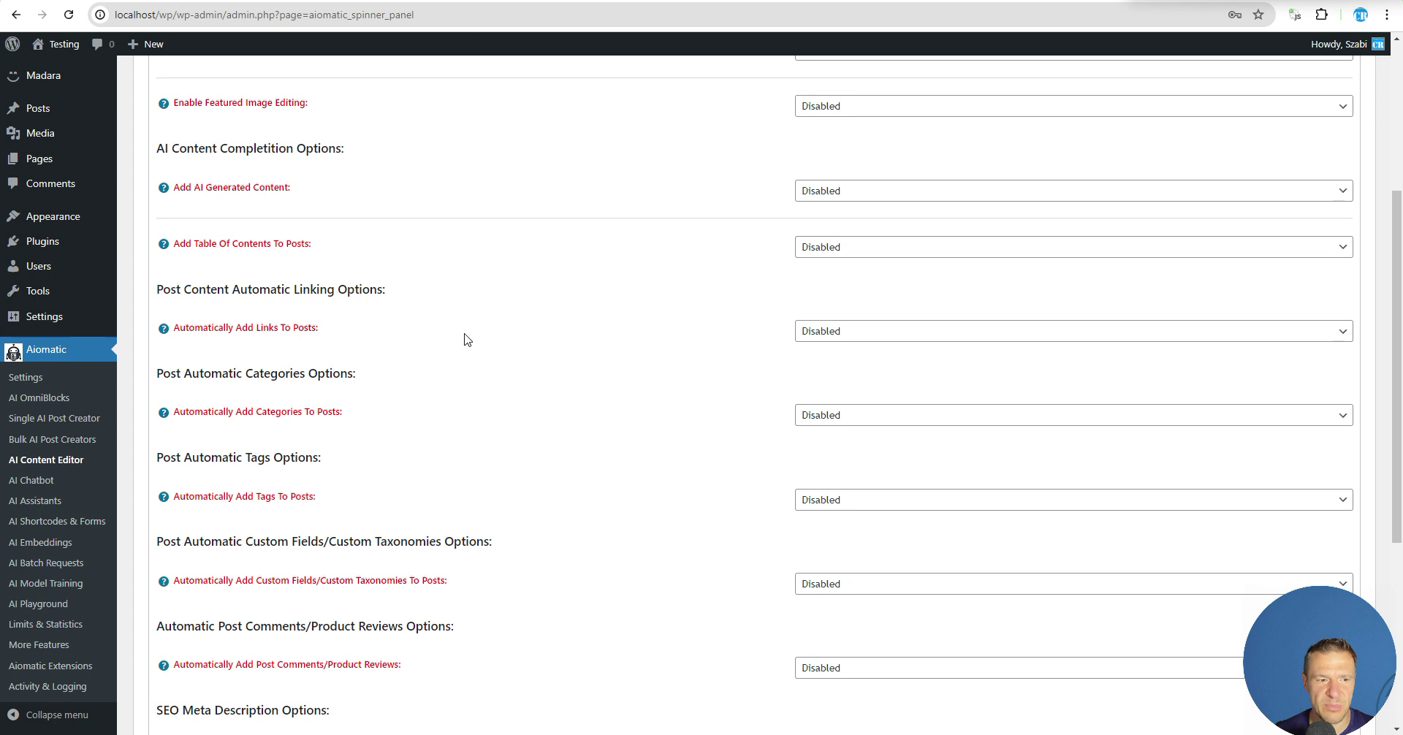
pyautogui.scroll(-1, 455, 351)
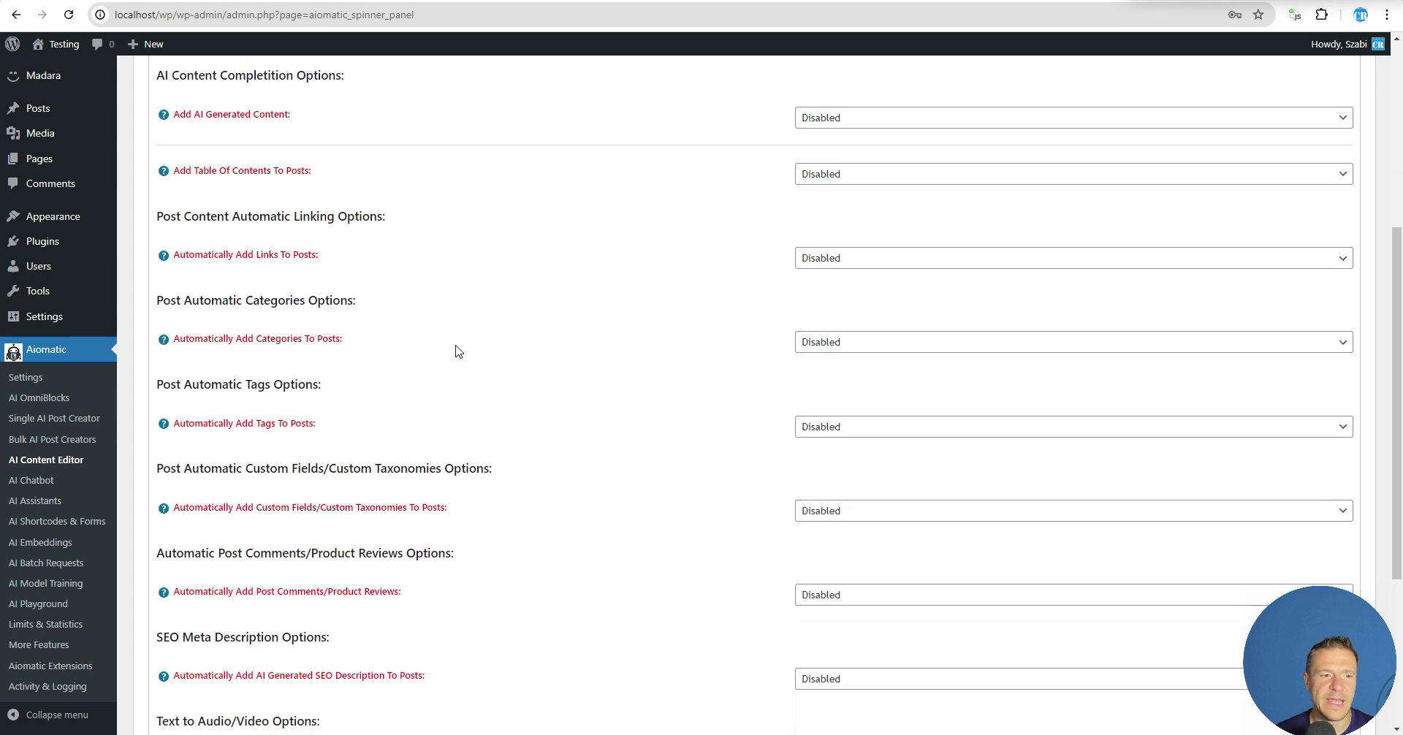
pyautogui.scroll(-1, 456, 352)
pyautogui.moveTo(162, 395); pyautogui.dragTo(488, 401)
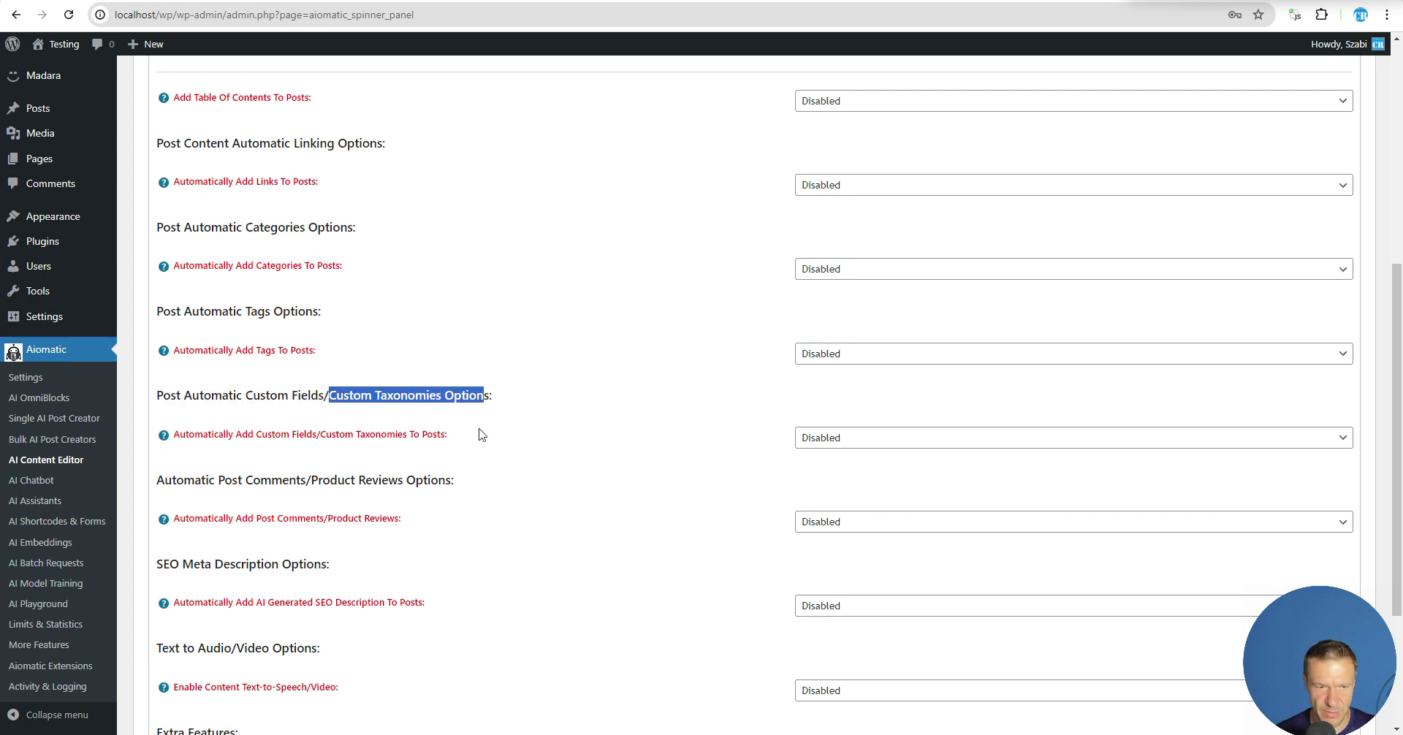
pyautogui.click(833, 442)
pyautogui.click(819, 471)
pyautogui.scroll(-2, 726, 464)
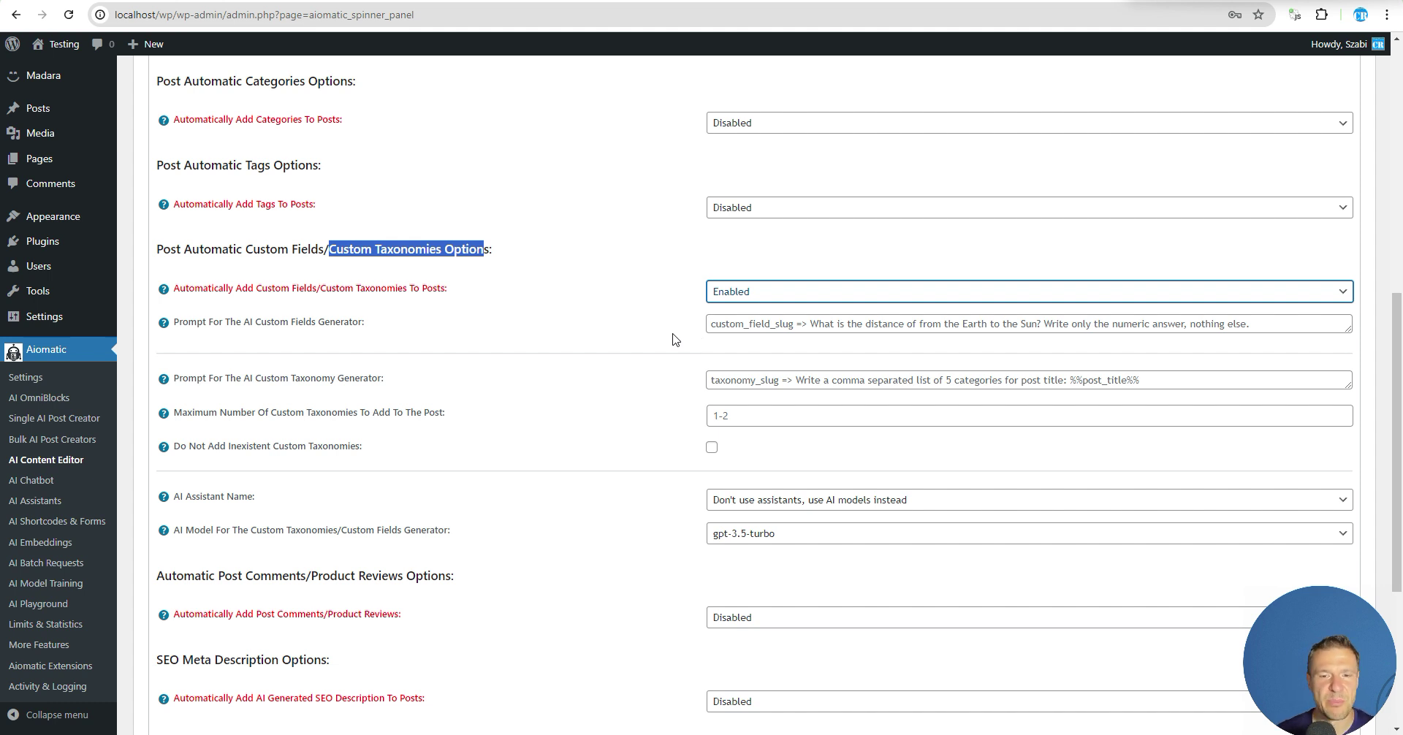
pyautogui.click(715, 325)
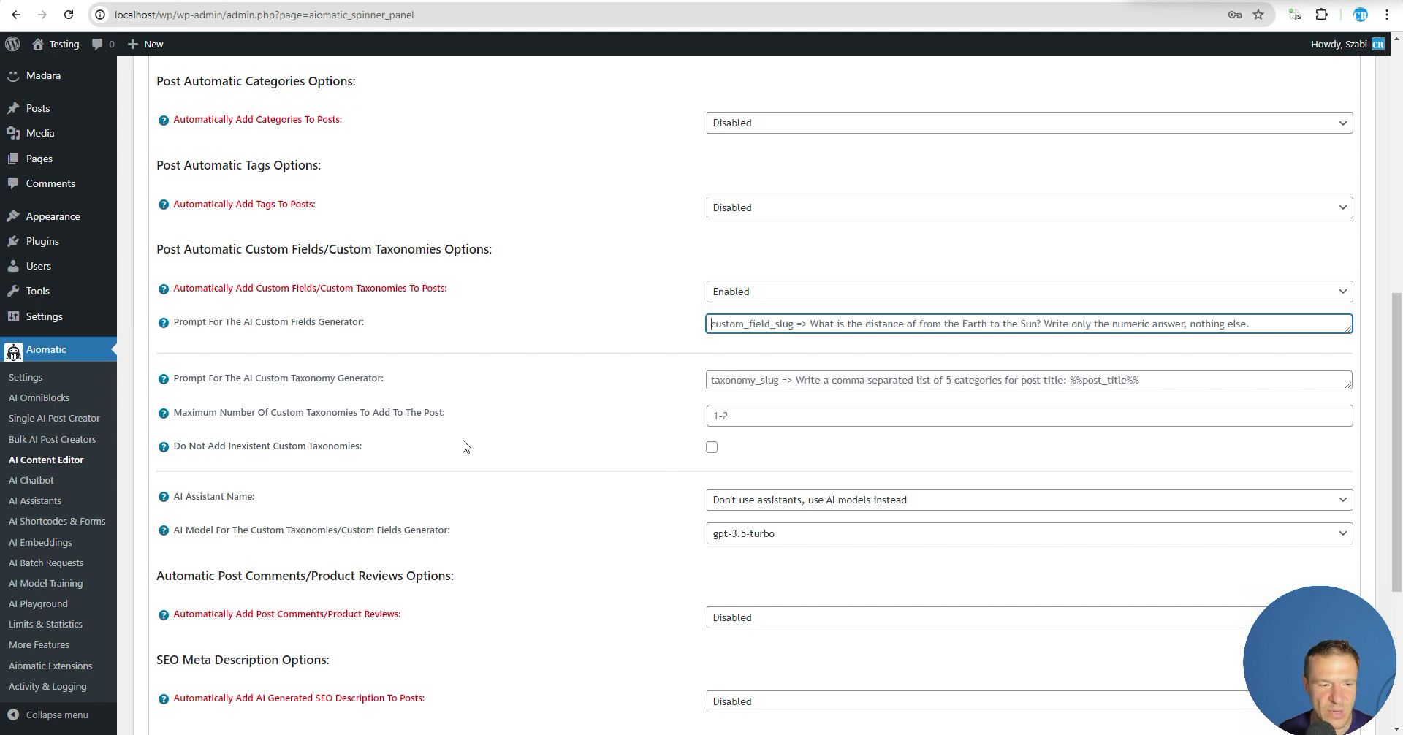
# Step: Open the posts list and move the "test" post to the trash
pyautogui.click(41, 117)
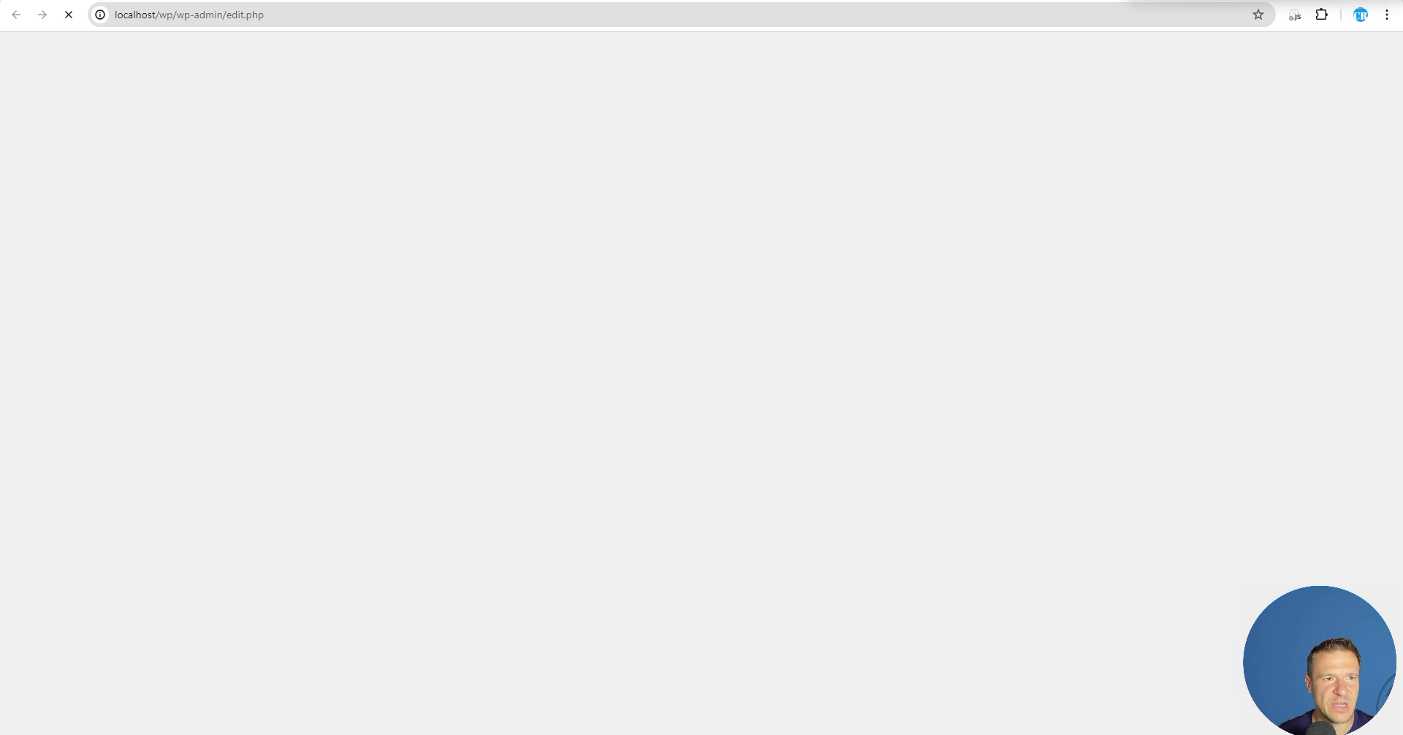
pyautogui.moveTo(172, 194)
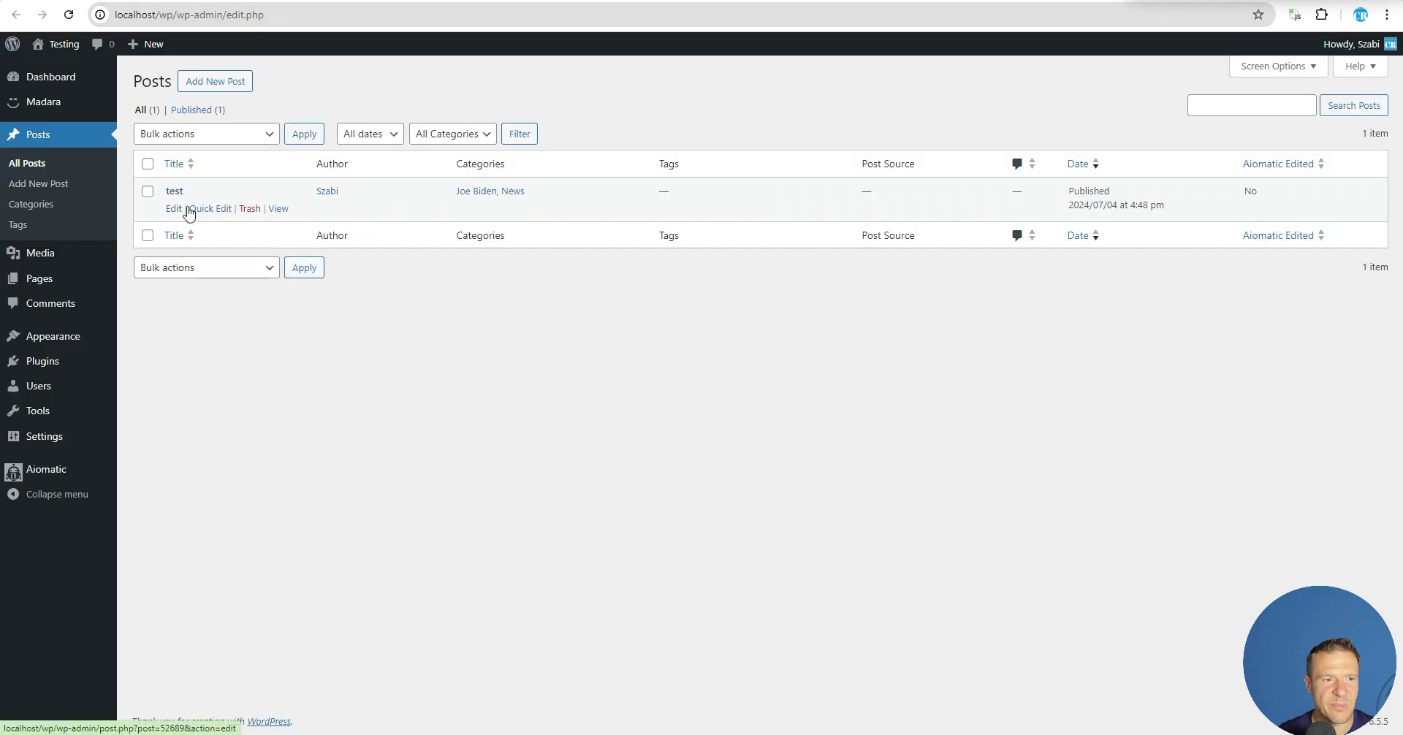
pyautogui.click(249, 209)
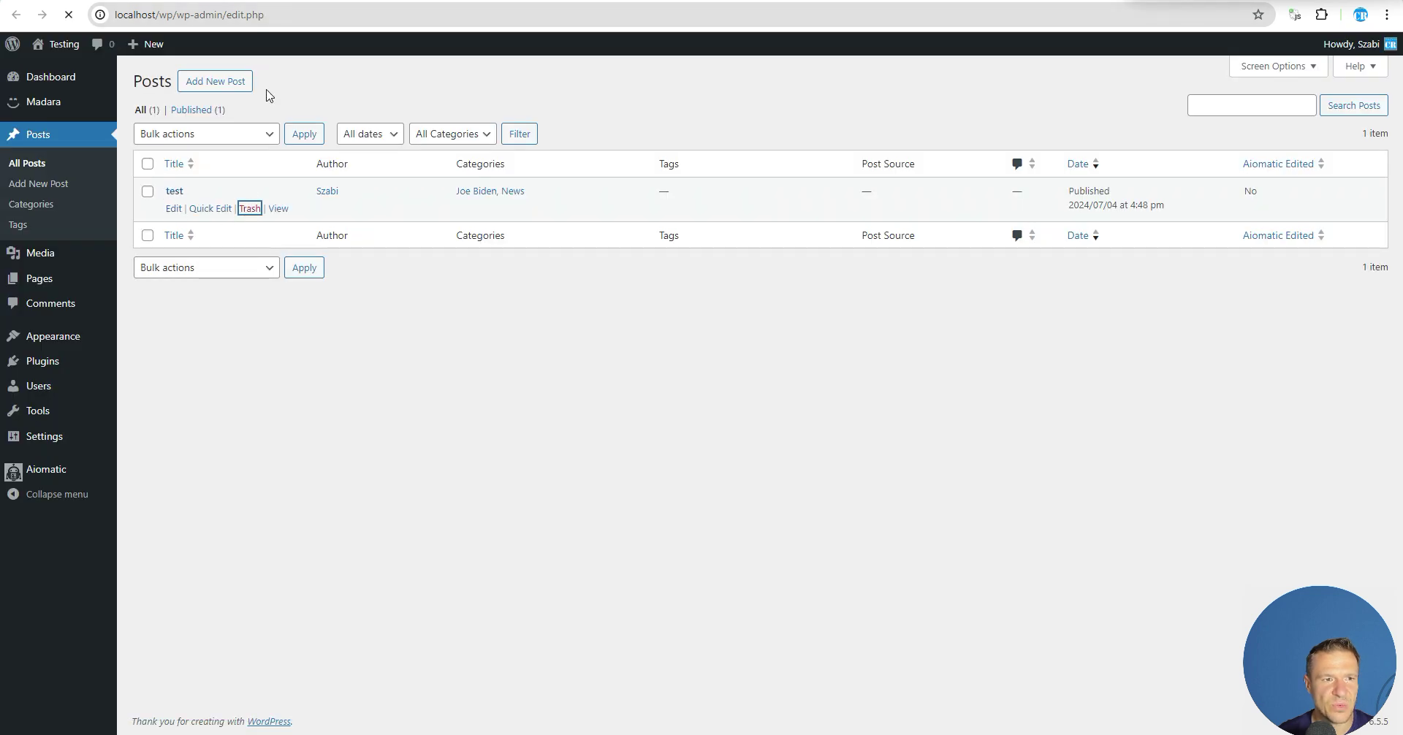
pyautogui.click(186, 150)
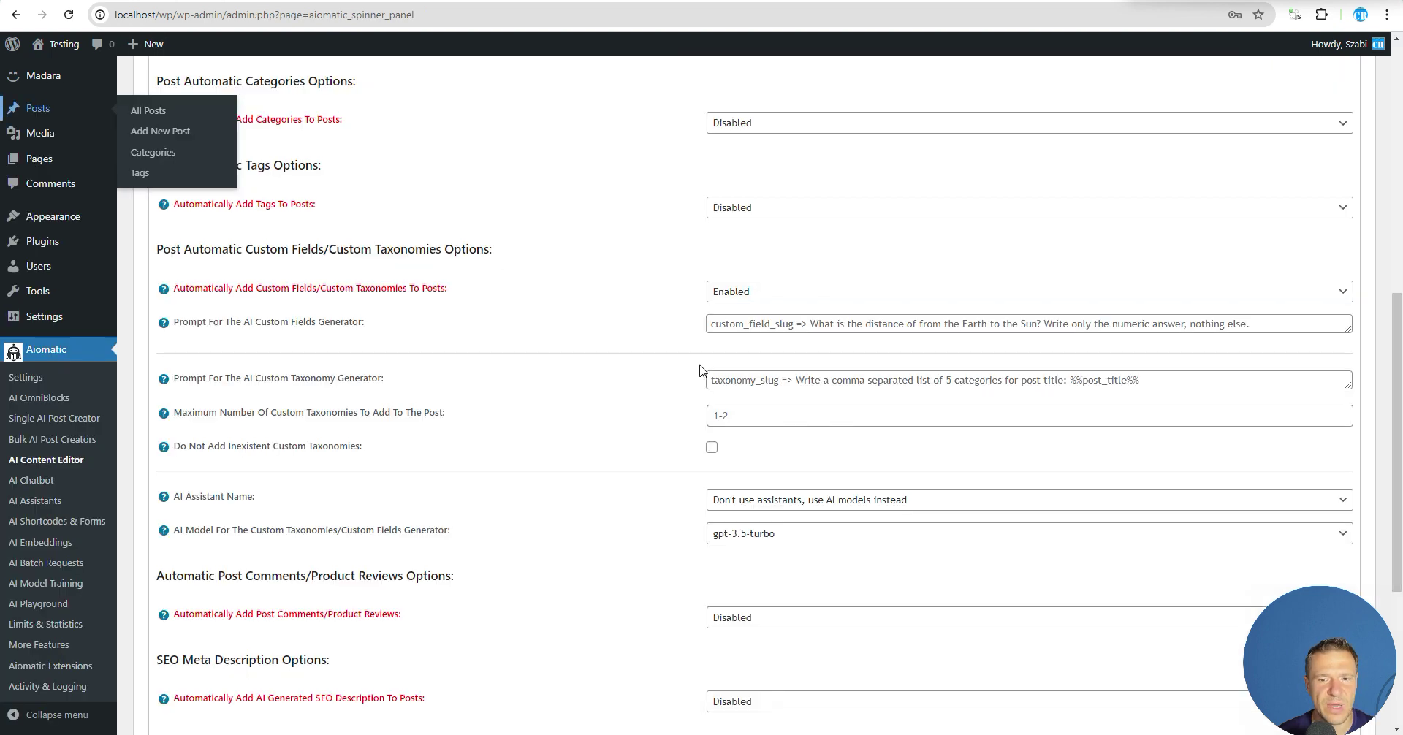
# Step: Create a new post from the posts list and title it "New post"
pyautogui.click(148, 110)
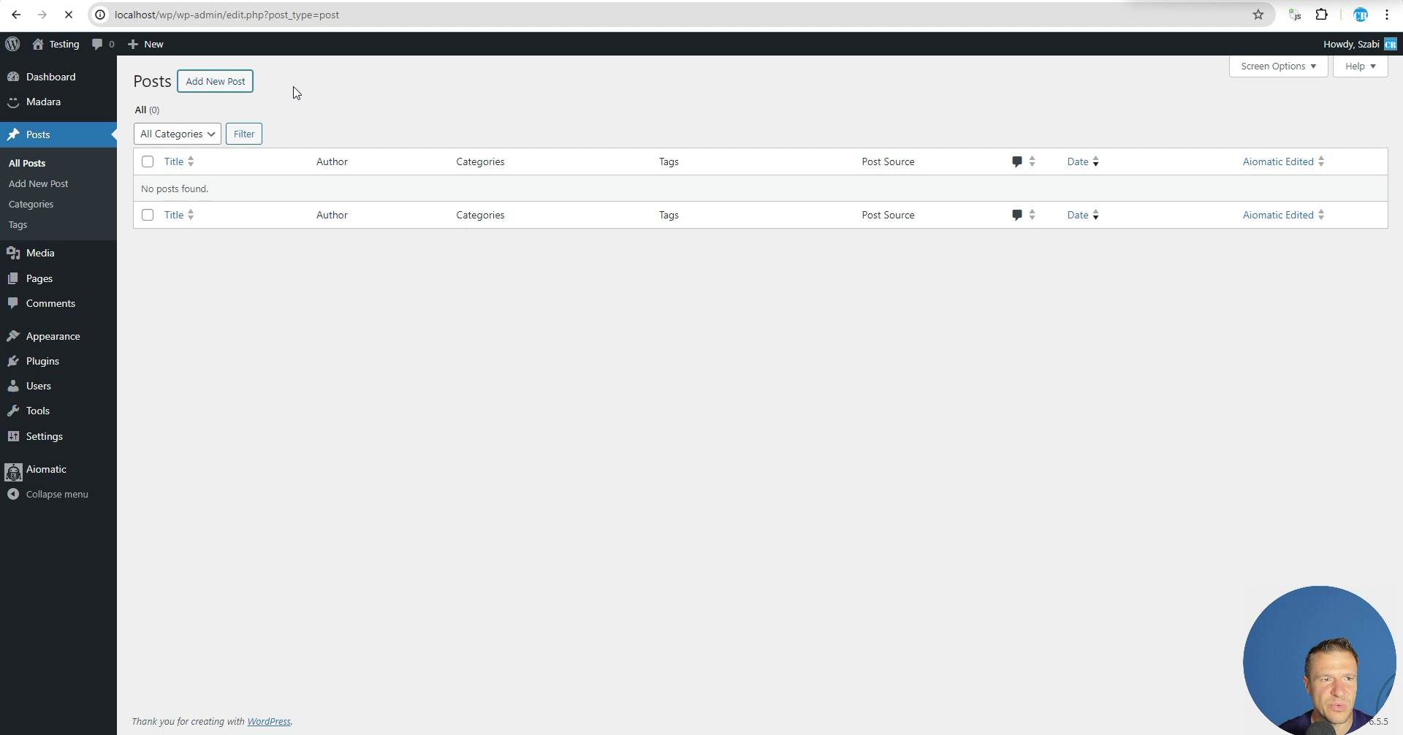
pyautogui.write('Be')
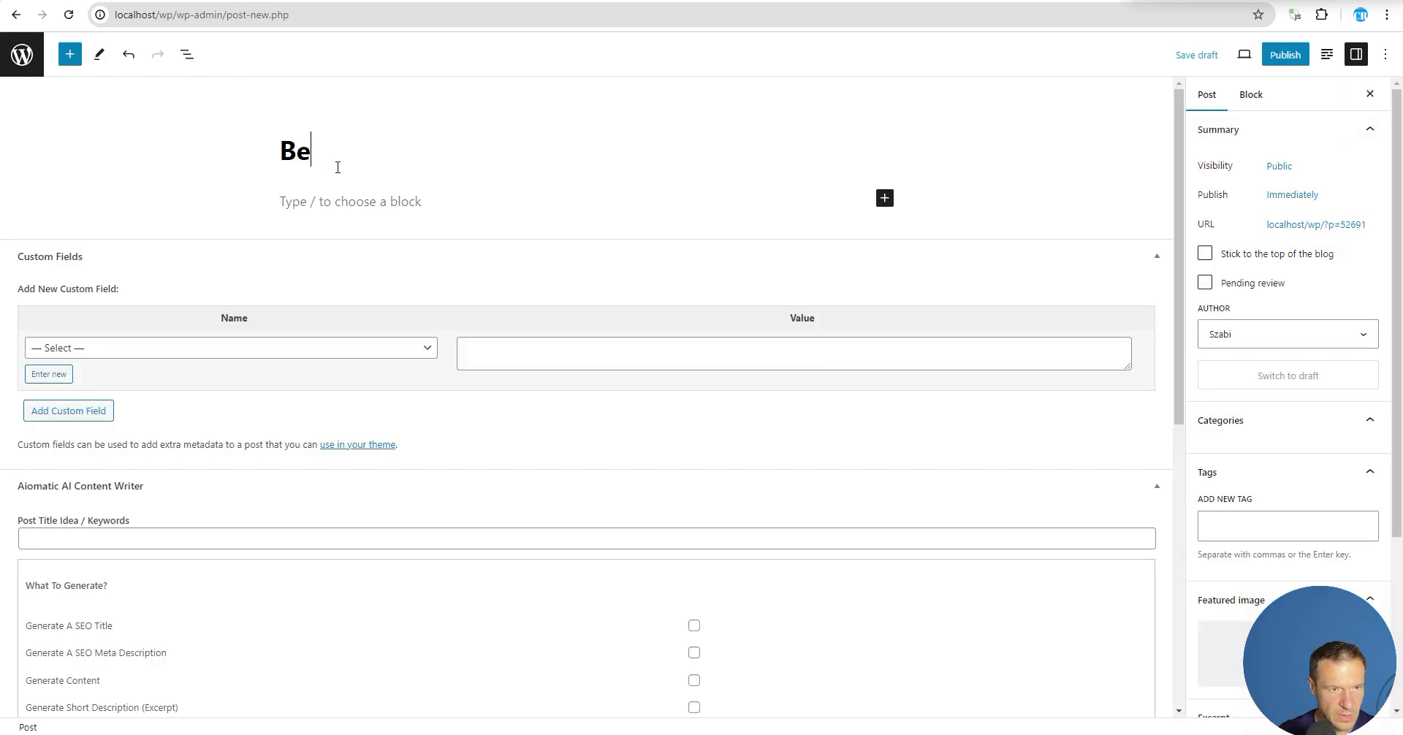
pyautogui.press('BackSpace')
pyautogui.press('BackSpace')
pyautogui.write('New p')
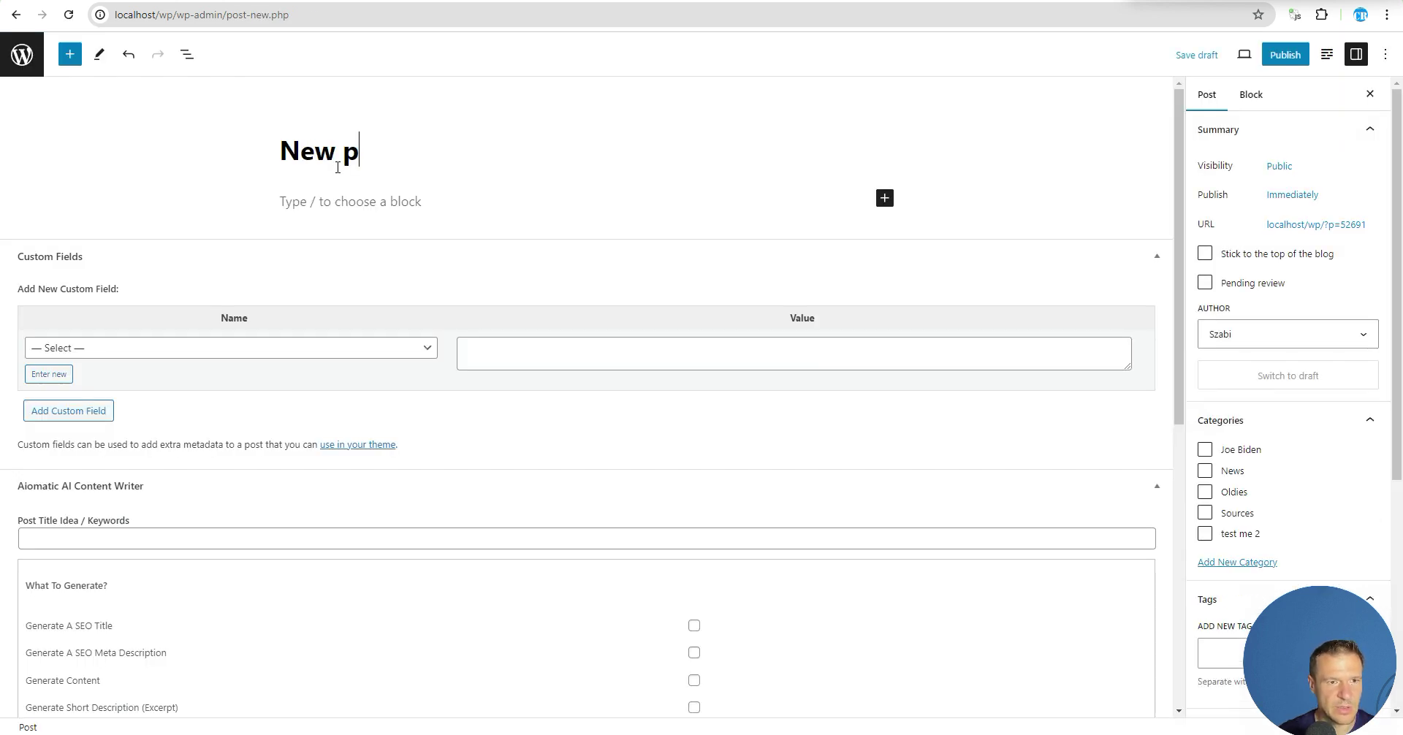
pyautogui.write('ost')
# Step: Fill the post body with the copied title text repeated four times and publish the post
pyautogui.hotkey('ctrl', 'a')
pyautogui.hotkey('ctrl', 'c')
pyautogui.click(312, 211)
pyautogui.hotkey('ctrl', 'v')
pyautogui.hotkey('ctrl', 'v')
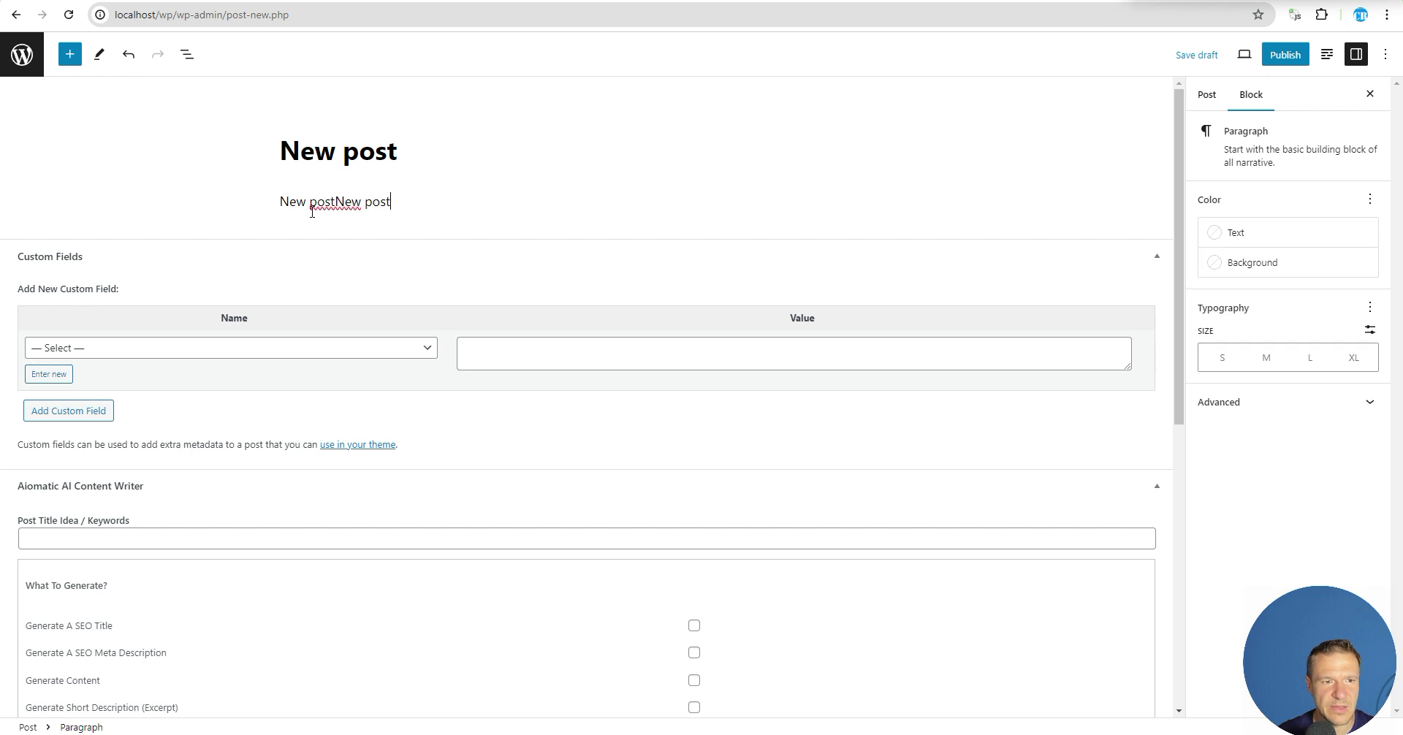
pyautogui.hotkey('ctrl', 'v')
pyautogui.hotkey('ctrl', 'v')
pyautogui.click(1287, 57)
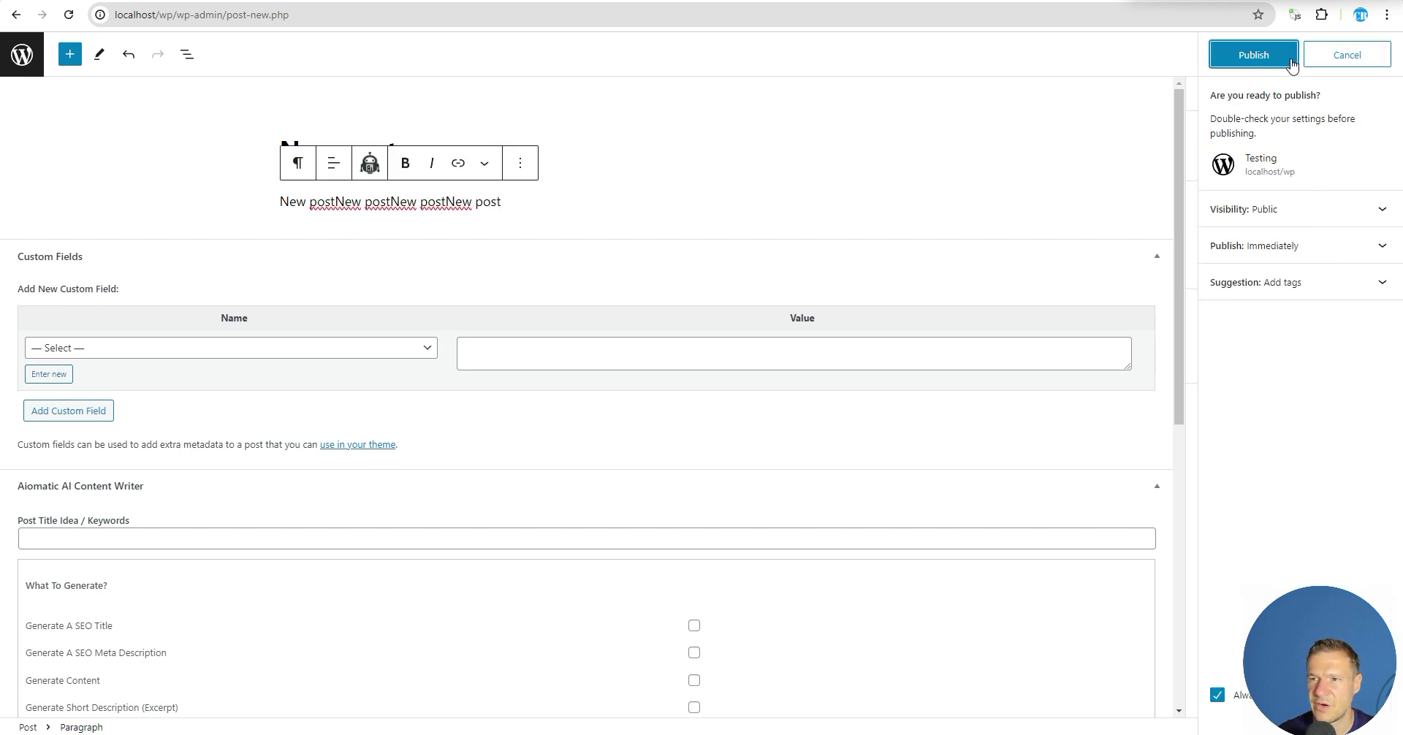
pyautogui.click(1289, 61)
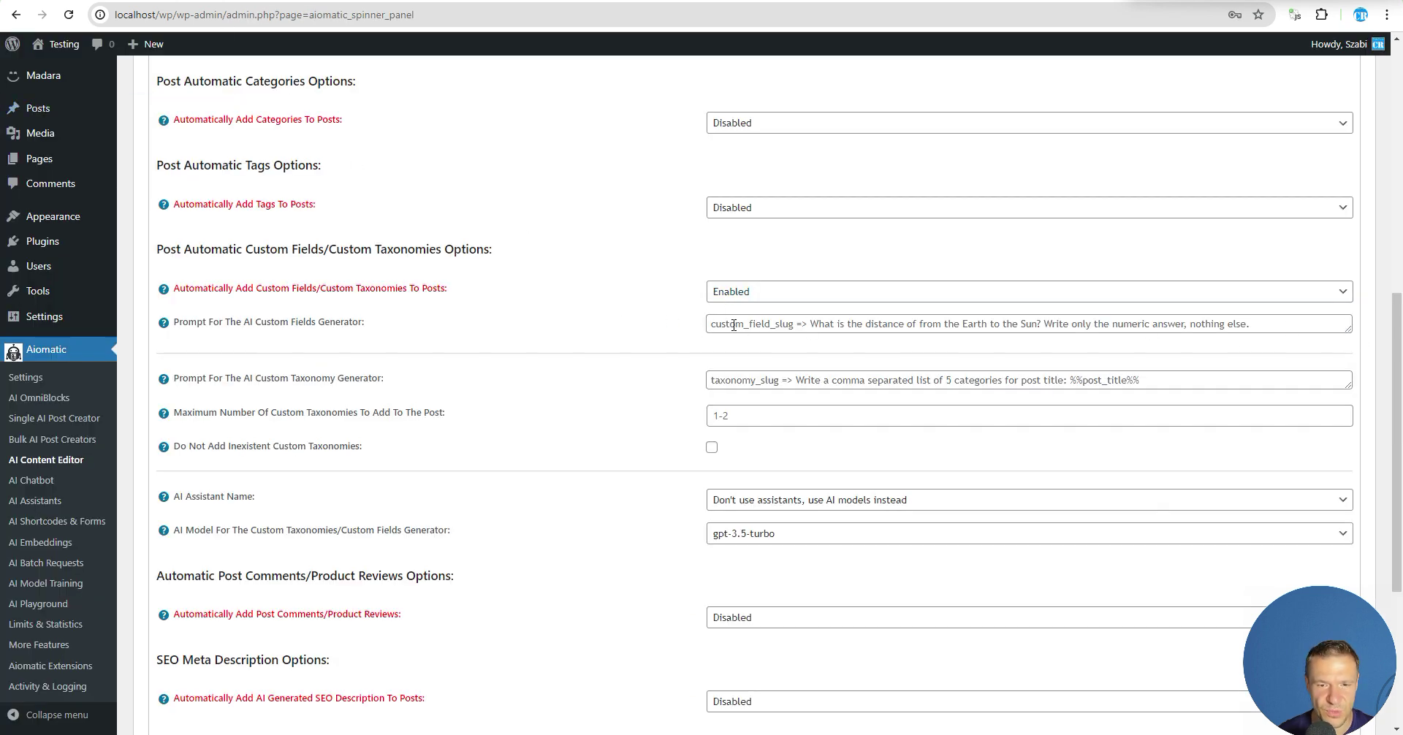
# Step: Enlarge the prompt box for the AI custom fields generator to fit several lines
pyautogui.moveTo(176, 321); pyautogui.dragTo(361, 321)
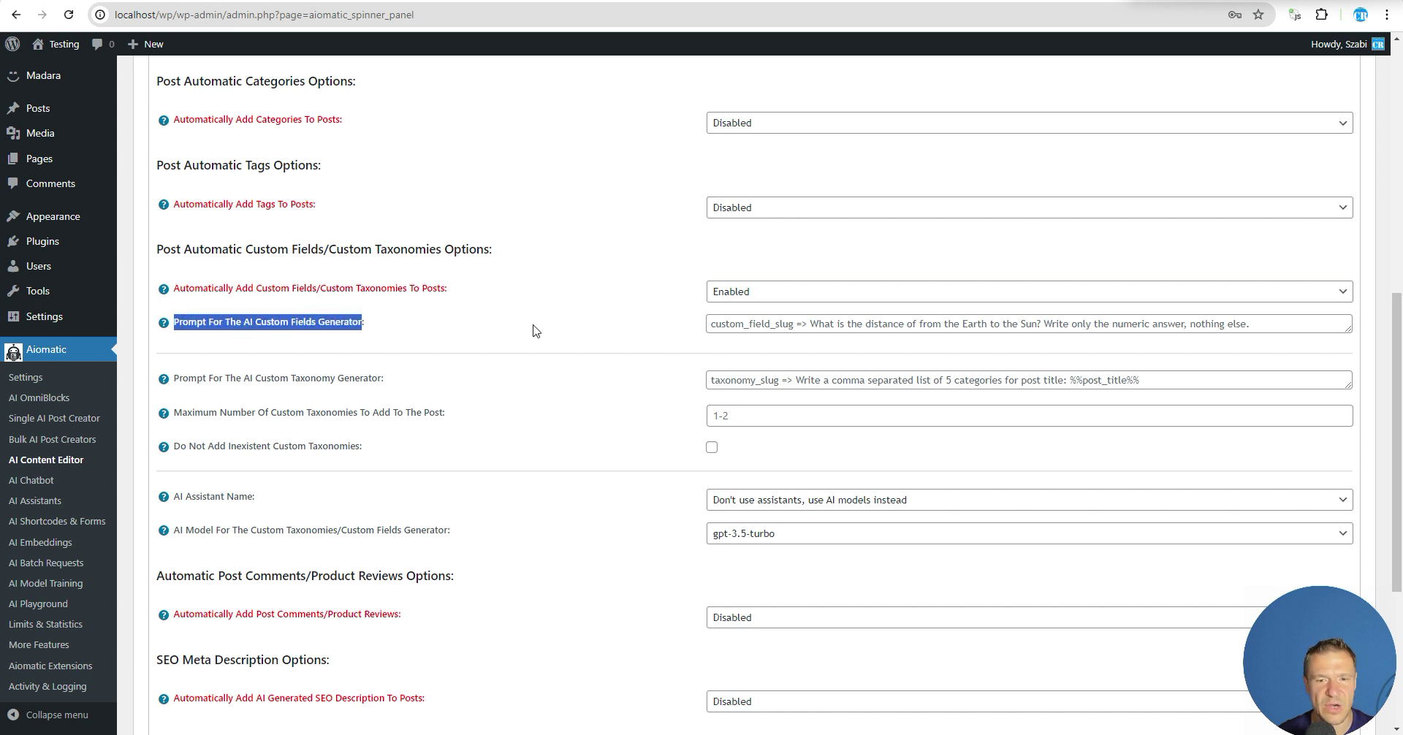
pyautogui.moveTo(1348, 329); pyautogui.dragTo(1337, 369)
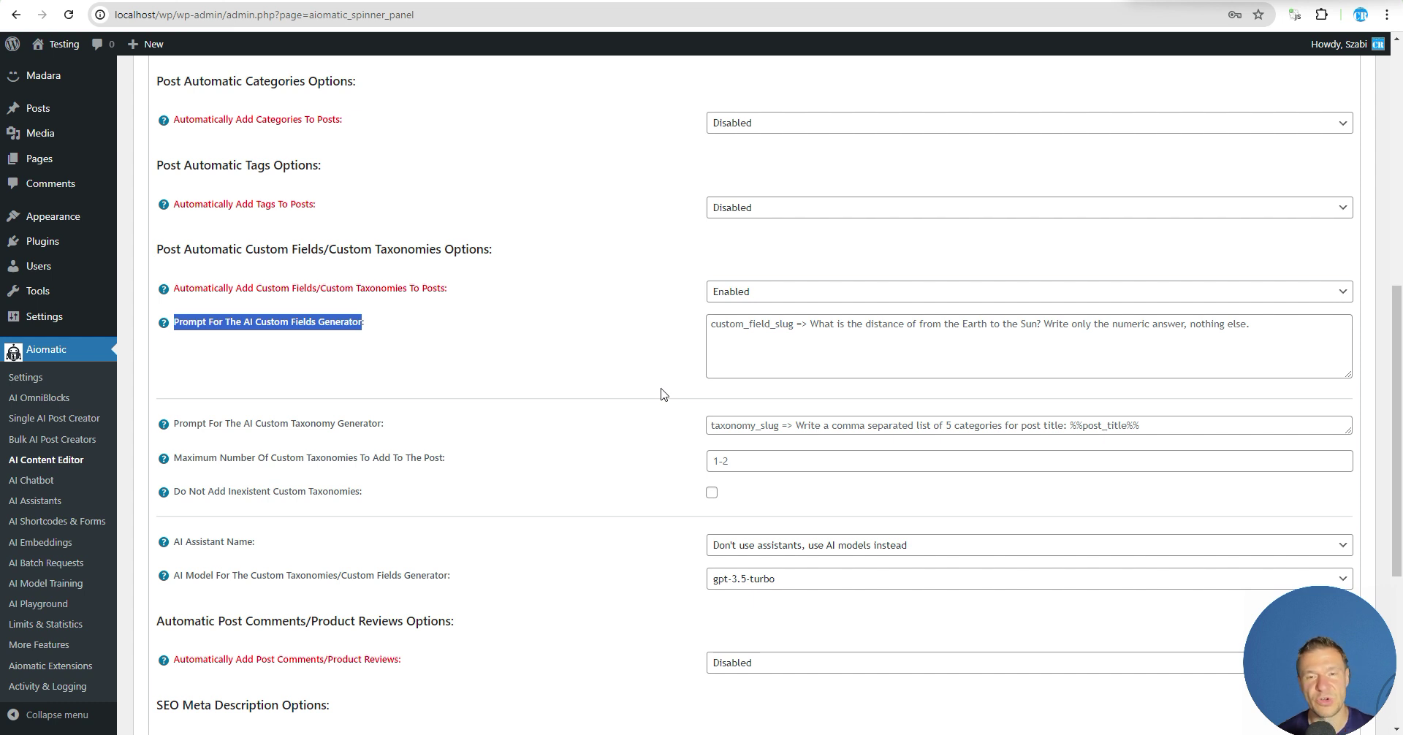
pyautogui.click(727, 340)
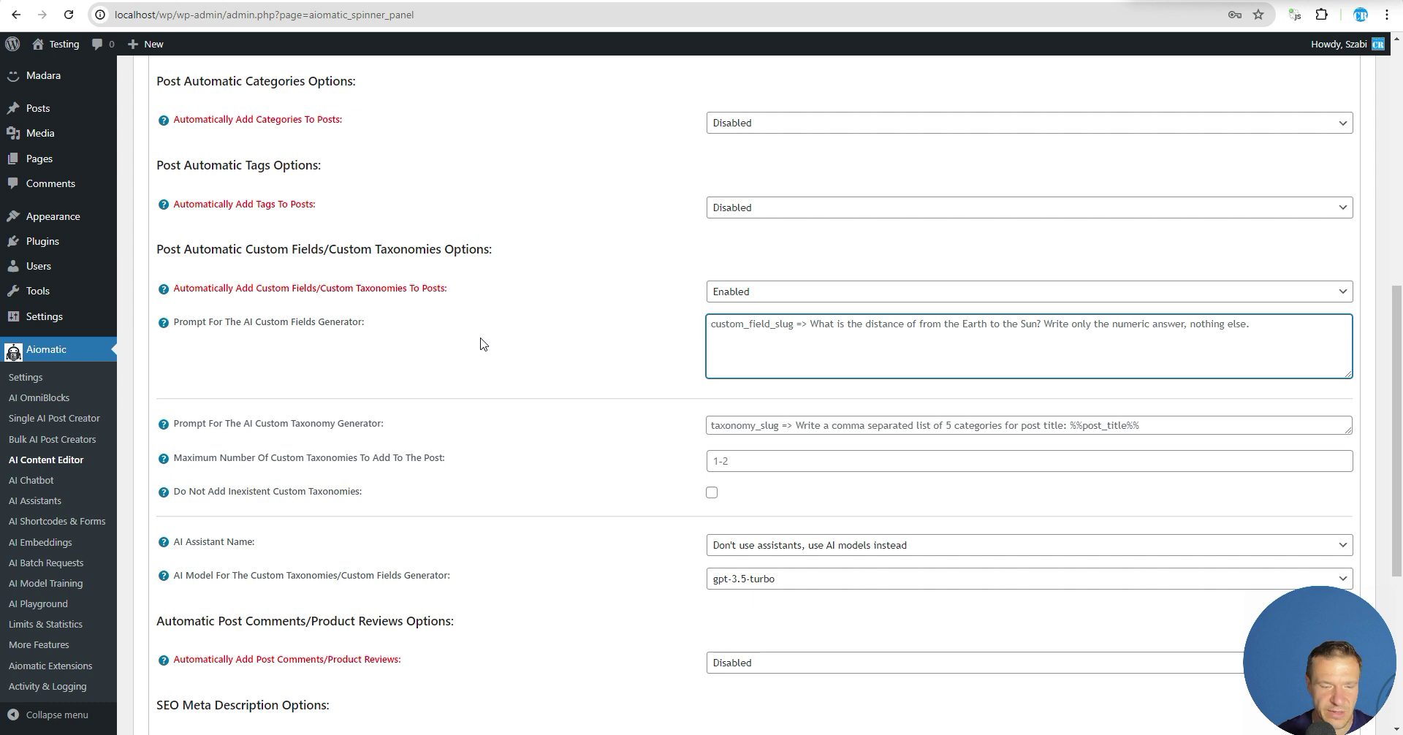
# Step: Start the custom fields generator prompt with the slug "earth_circuference =>"
pyautogui.hotkey('ctrl', 'a')
pyautogui.write('earth_cer')
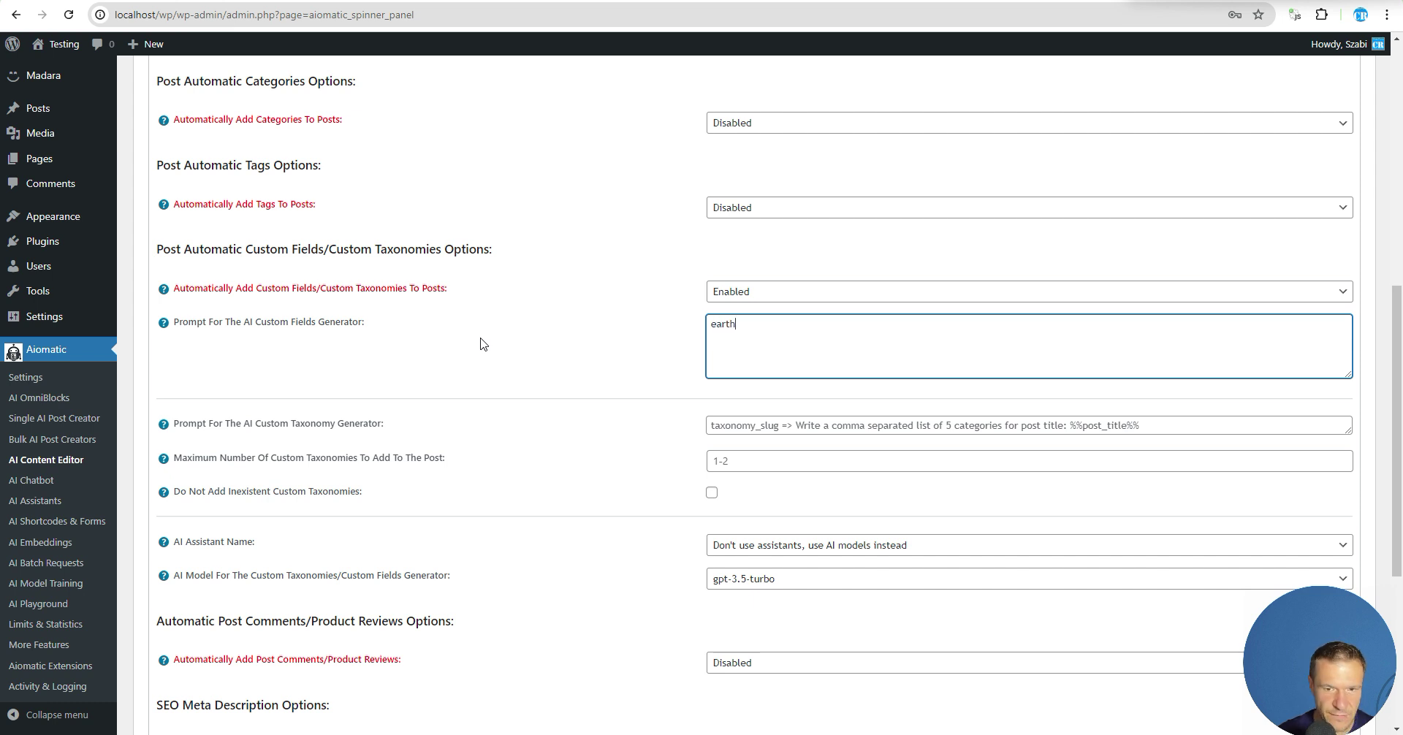
pyautogui.press('BackSpace')
pyautogui.press('BackSpace')
pyautogui.write('irc')
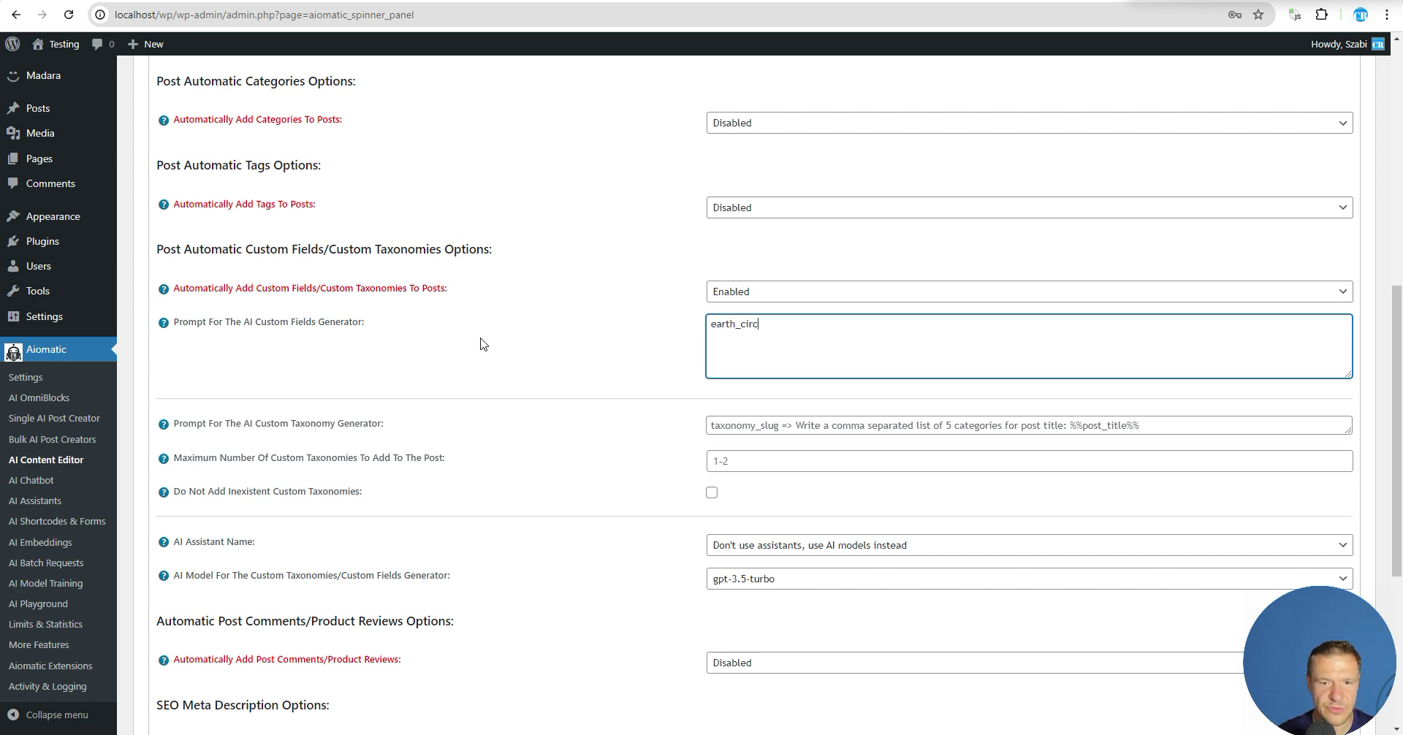
pyautogui.write('ufered')
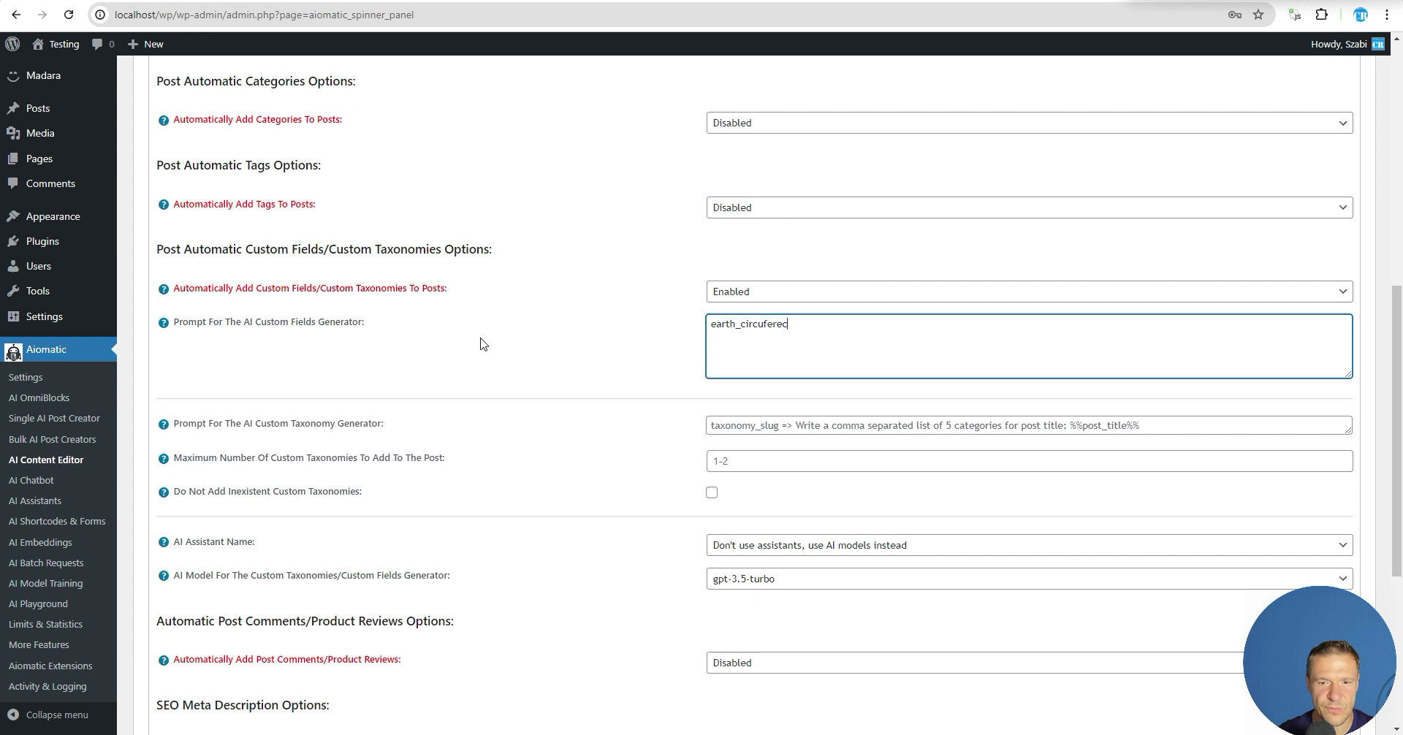
pyautogui.press('BackSpace')
pyautogui.write('ncer')
pyautogui.press('BackSpace')
pyautogui.write('=>')
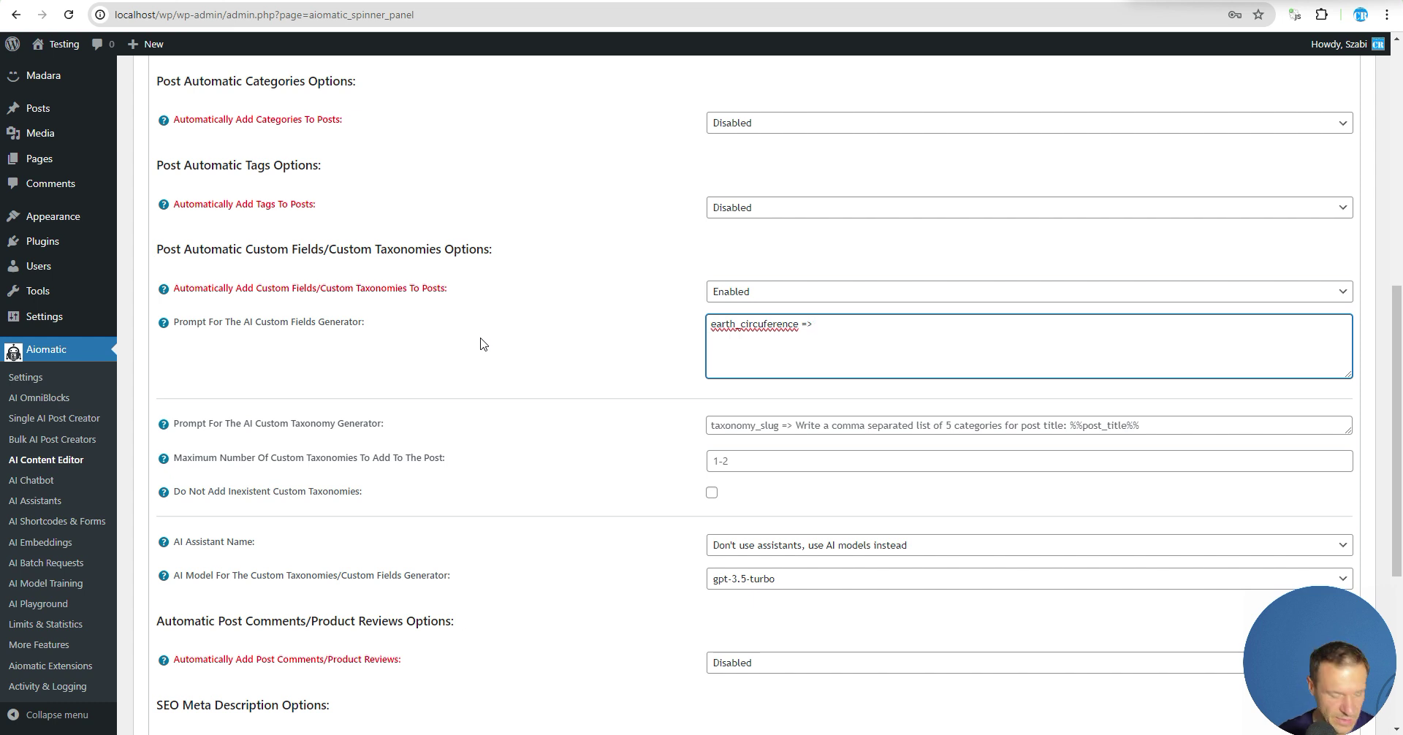
# Step: Complete the first prompt line with "What is the circumference of the Earth? Provide only a numeric answer."
pyautogui.write('What ')
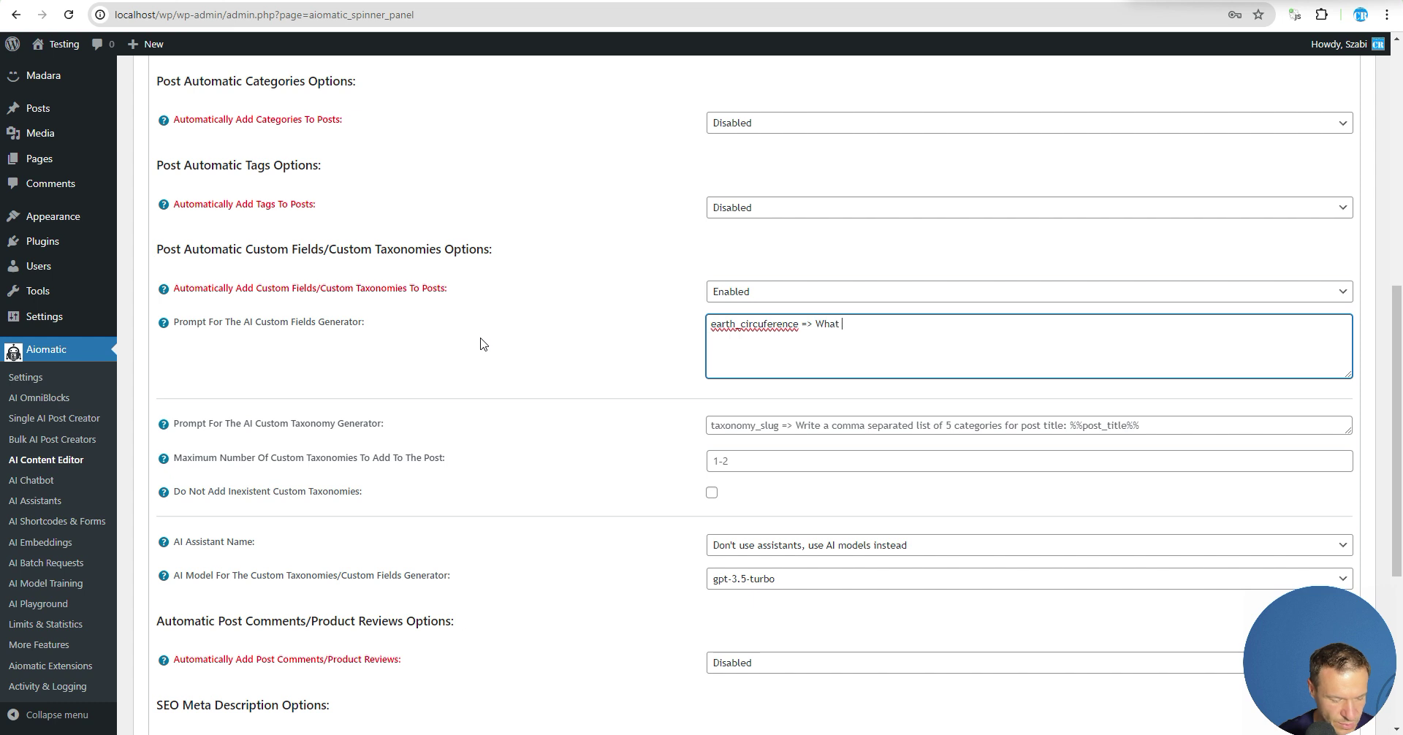
pyautogui.write('is the curcu')
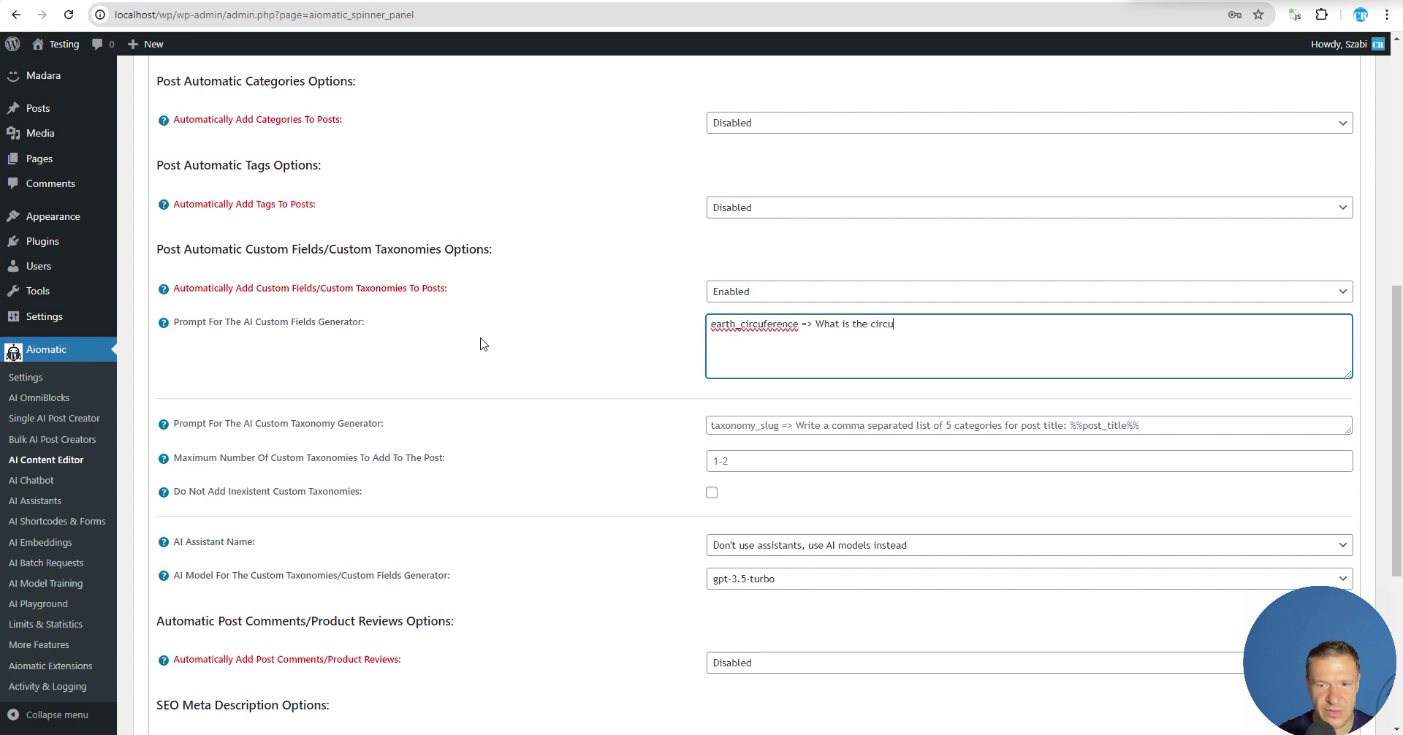
pyautogui.write('mference of th')
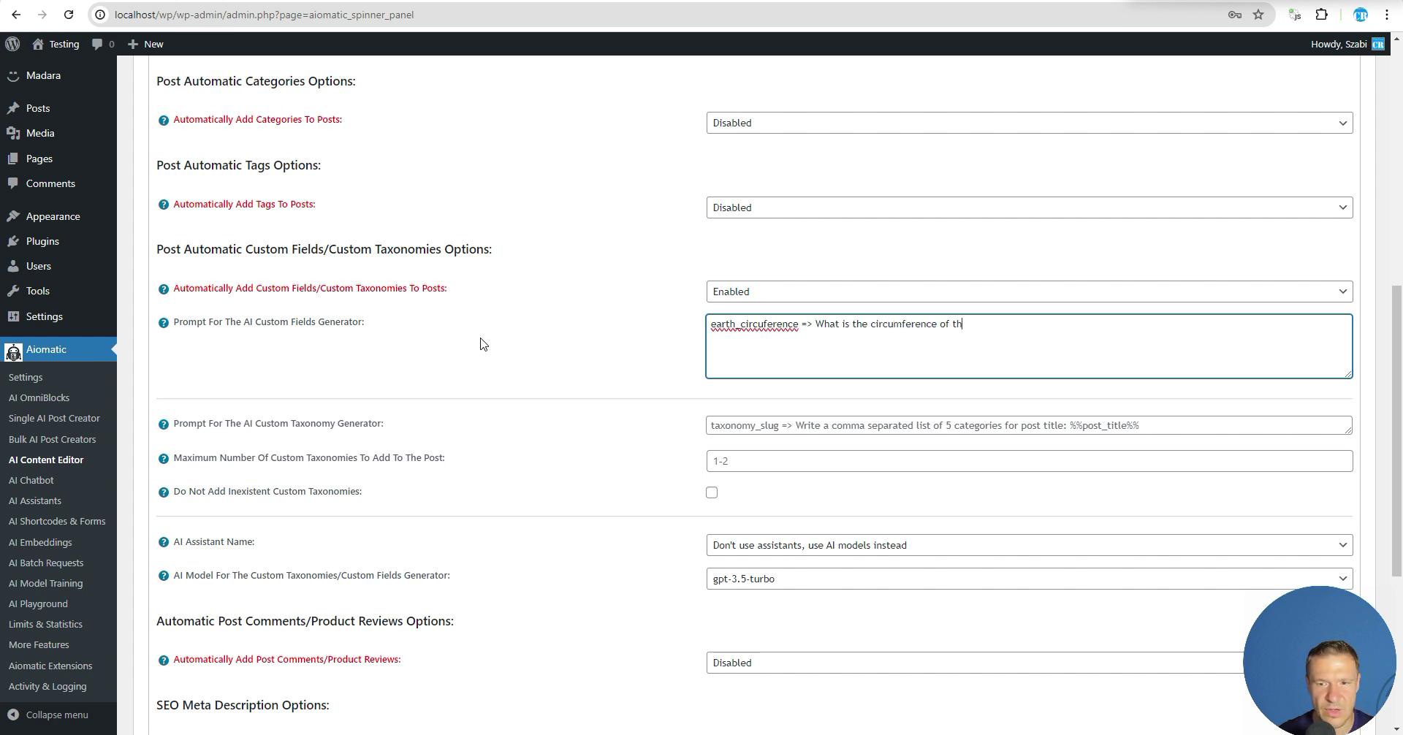
pyautogui.write('e Earth? ')
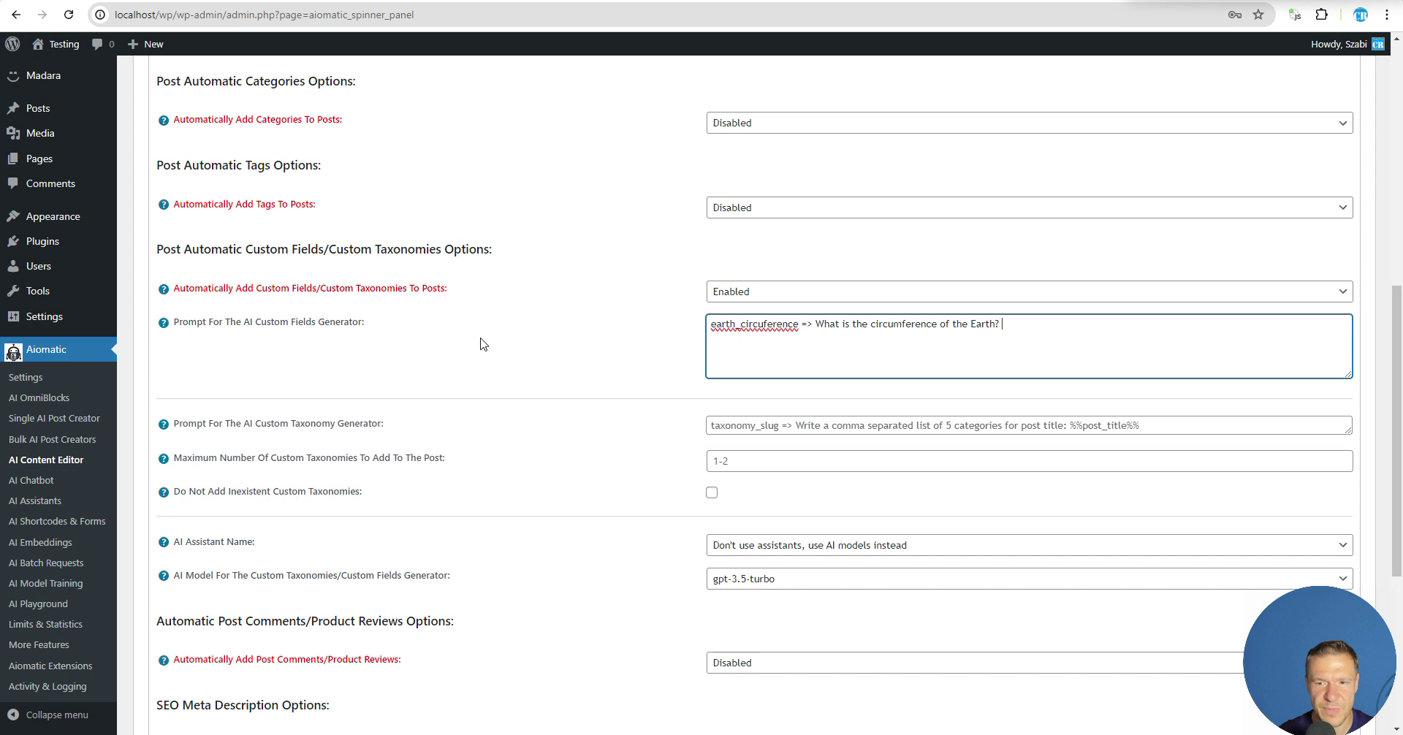
pyautogui.write('Provide only')
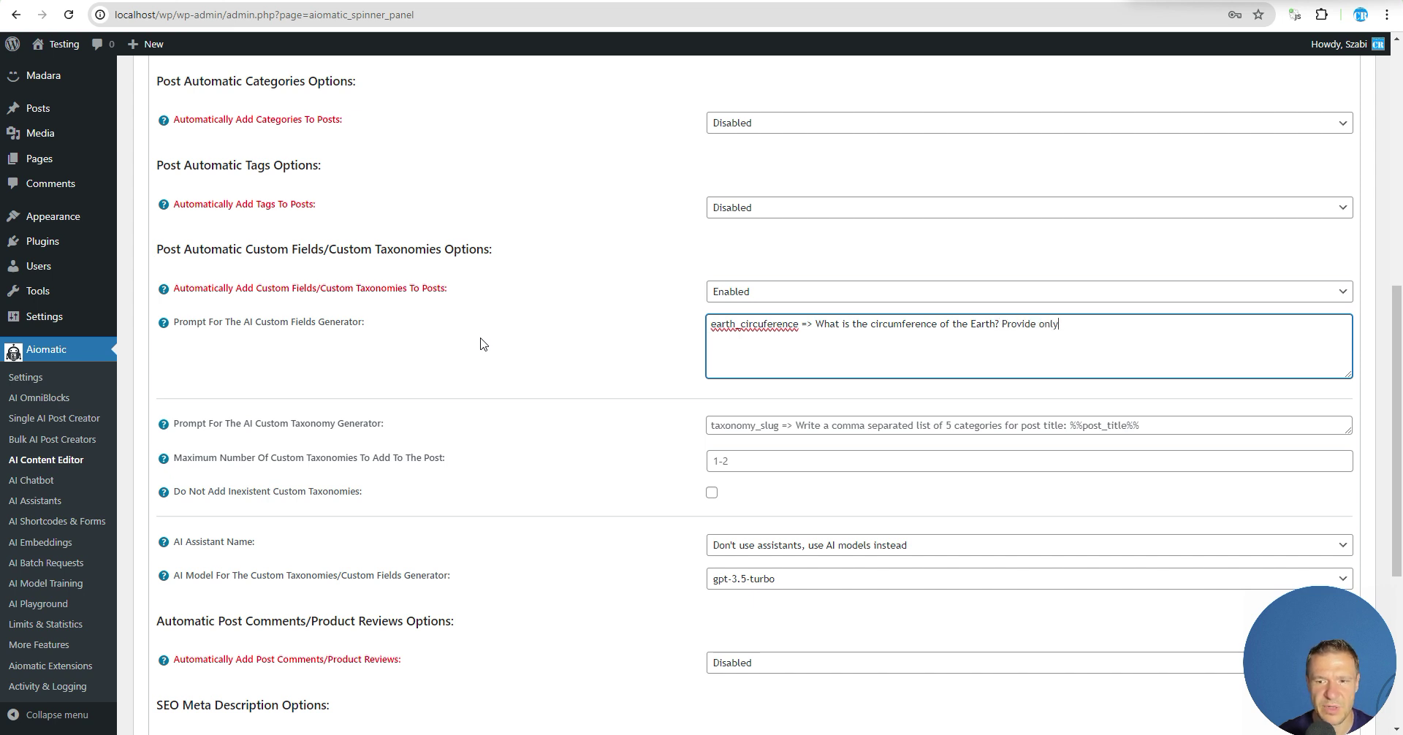
pyautogui.write(' a numeric answer.')
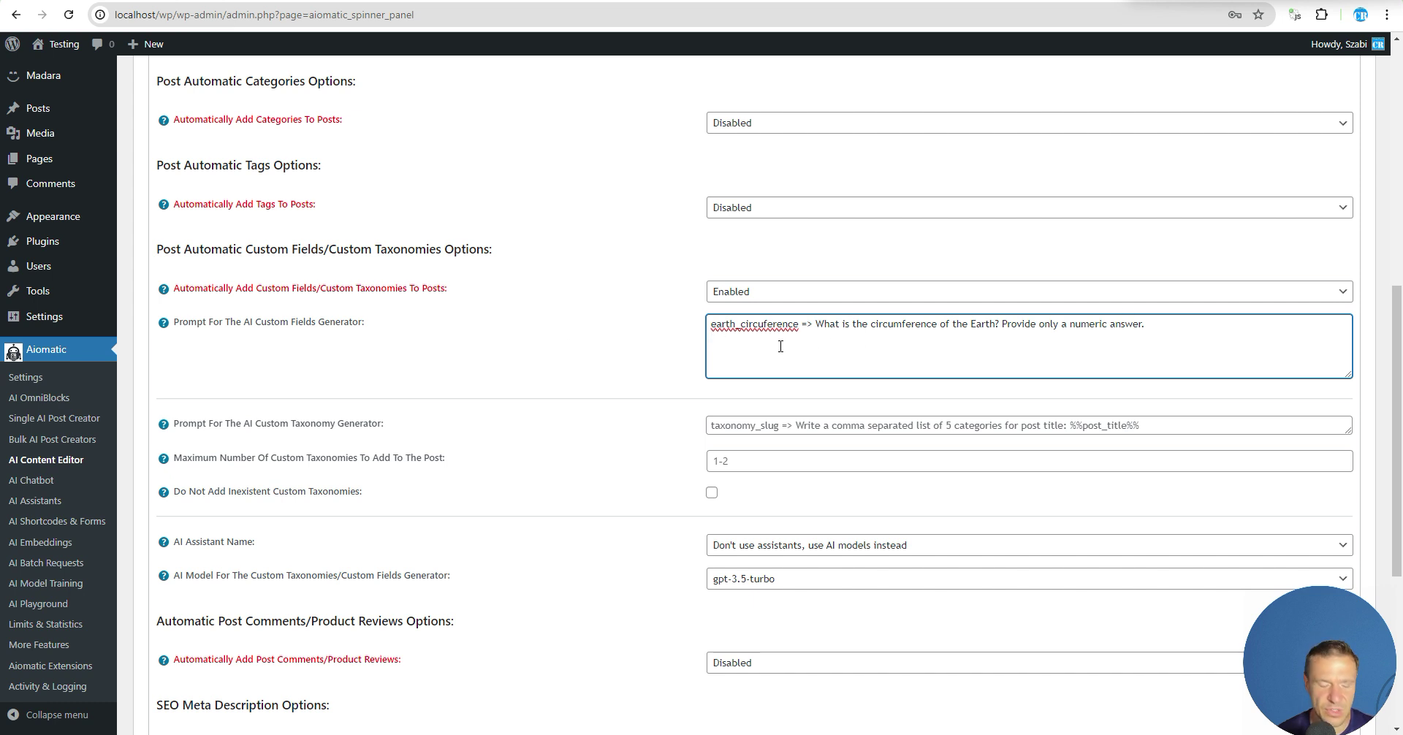
# Step: Start a second prompt line with "moon_circumference =>" and correct the first slug to "earth_circumference"
pyautogui.press('Return')
pyautogui.write('mo')
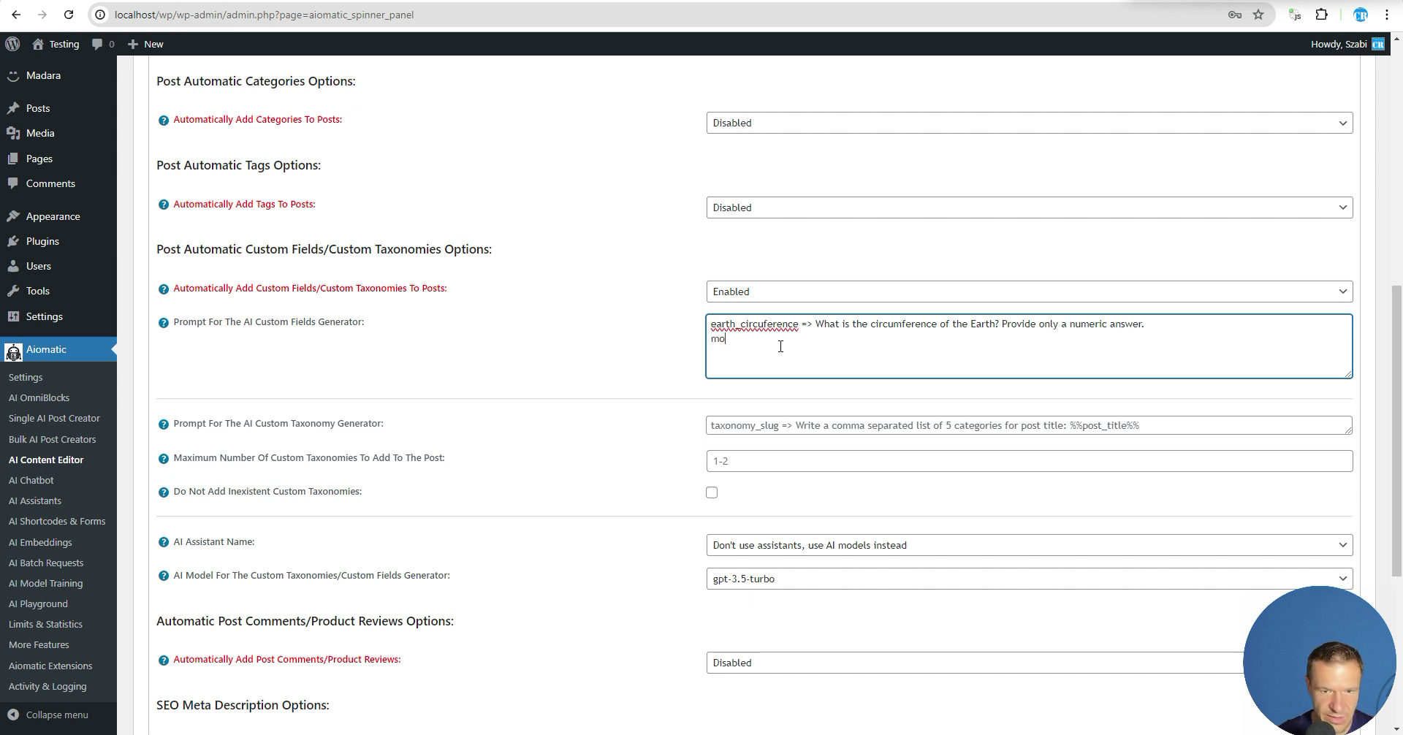
pyautogui.write('on_circu')
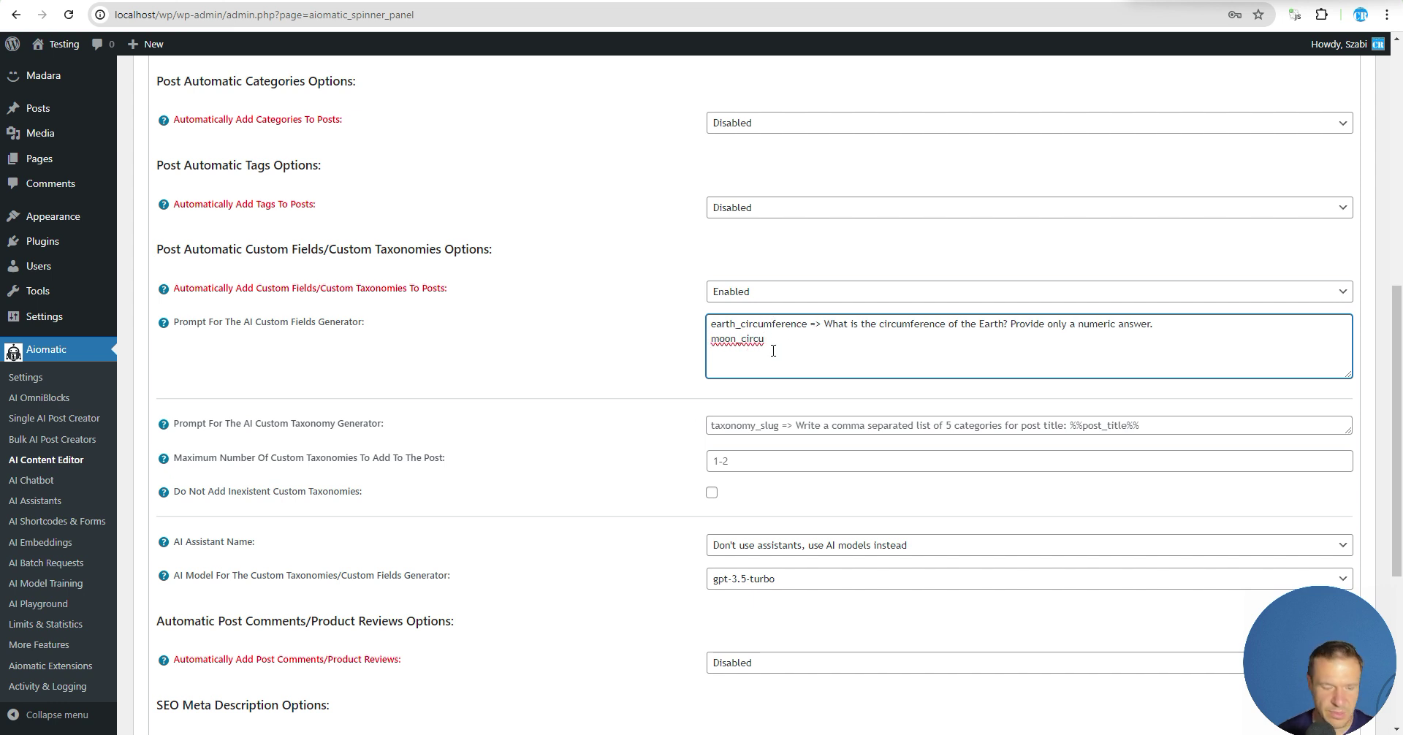
pyautogui.write('mference =<>')
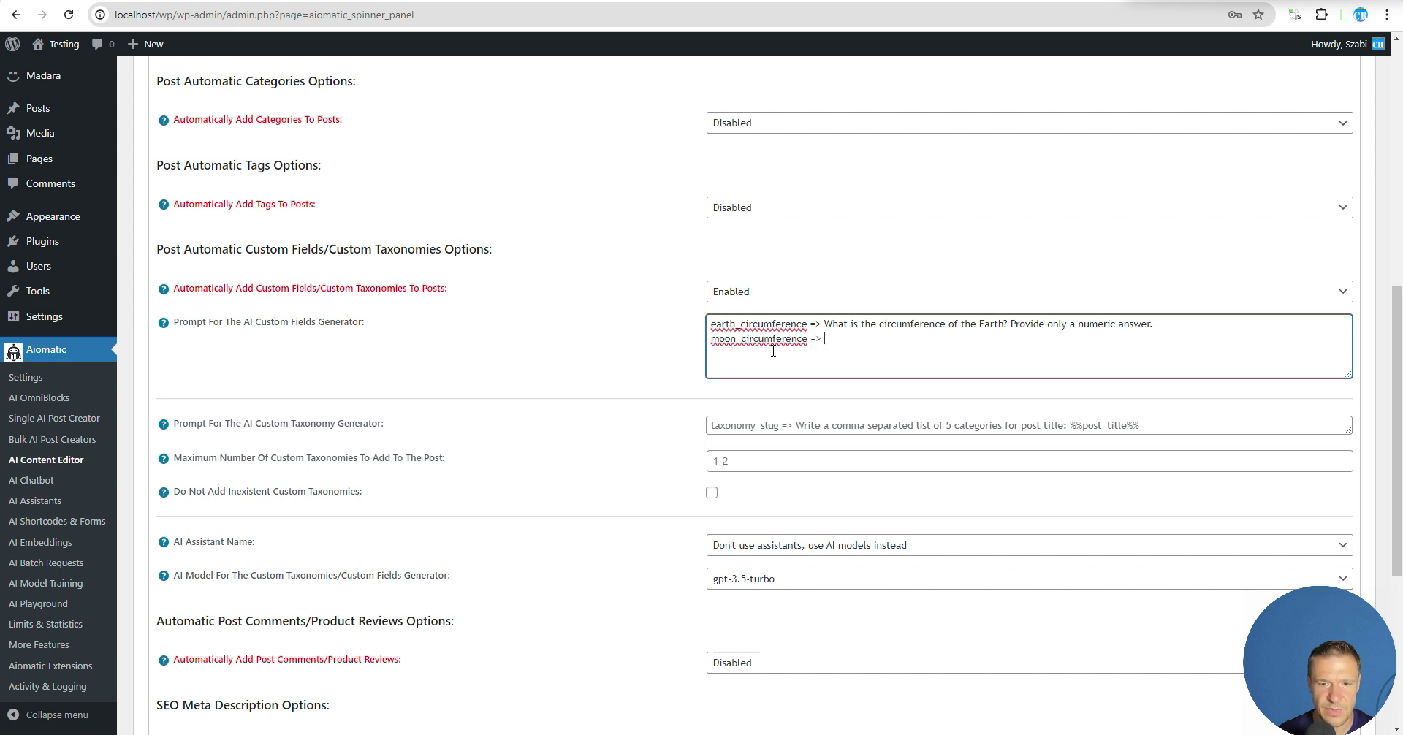
# Step: Copy the Earth question and its numeric-answer instruction onto the moon_circumference line and change "Earth" to "Moon"
pyautogui.moveTo(833, 322); pyautogui.dragTo(1157, 324)
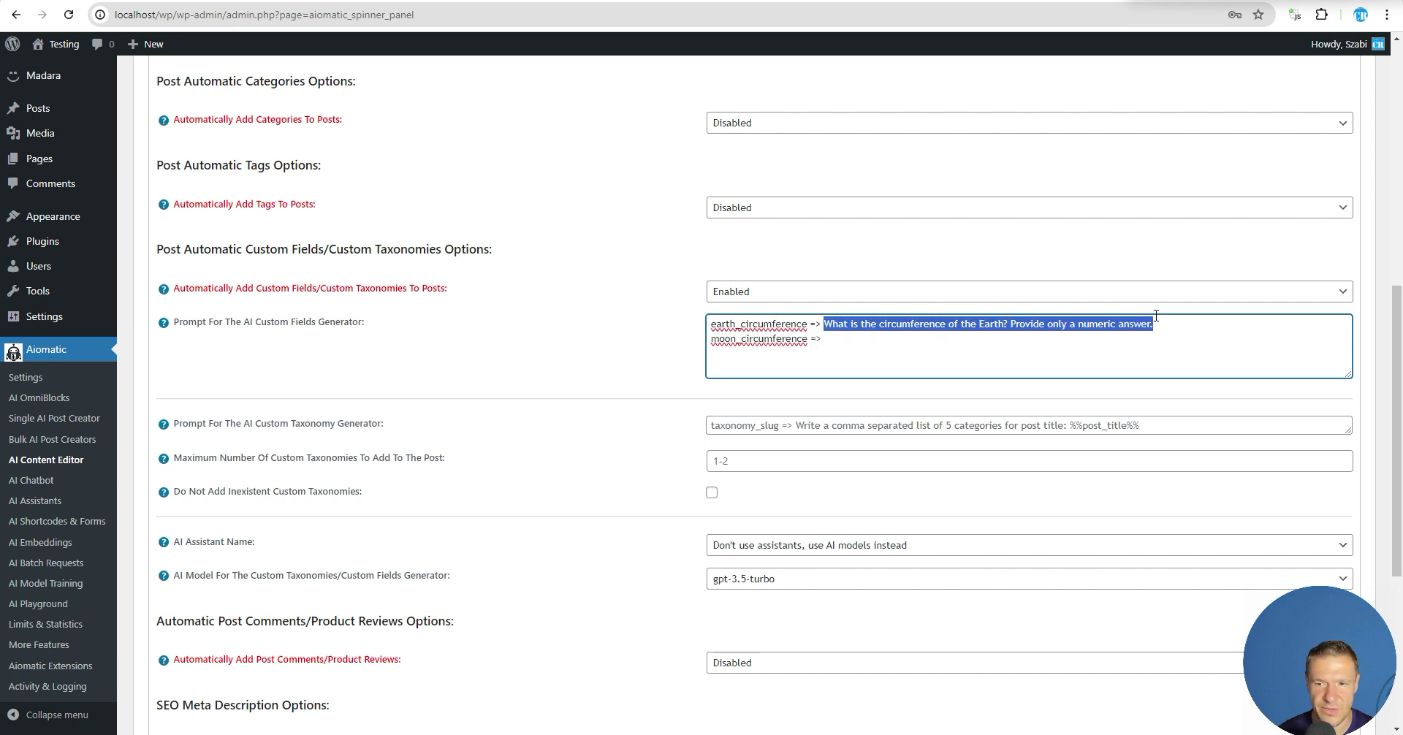
pyautogui.click(875, 343)
pyautogui.hotkey('ctrl', 'v')
pyautogui.doubleClick(993, 339)
pyautogui.write('Moon')
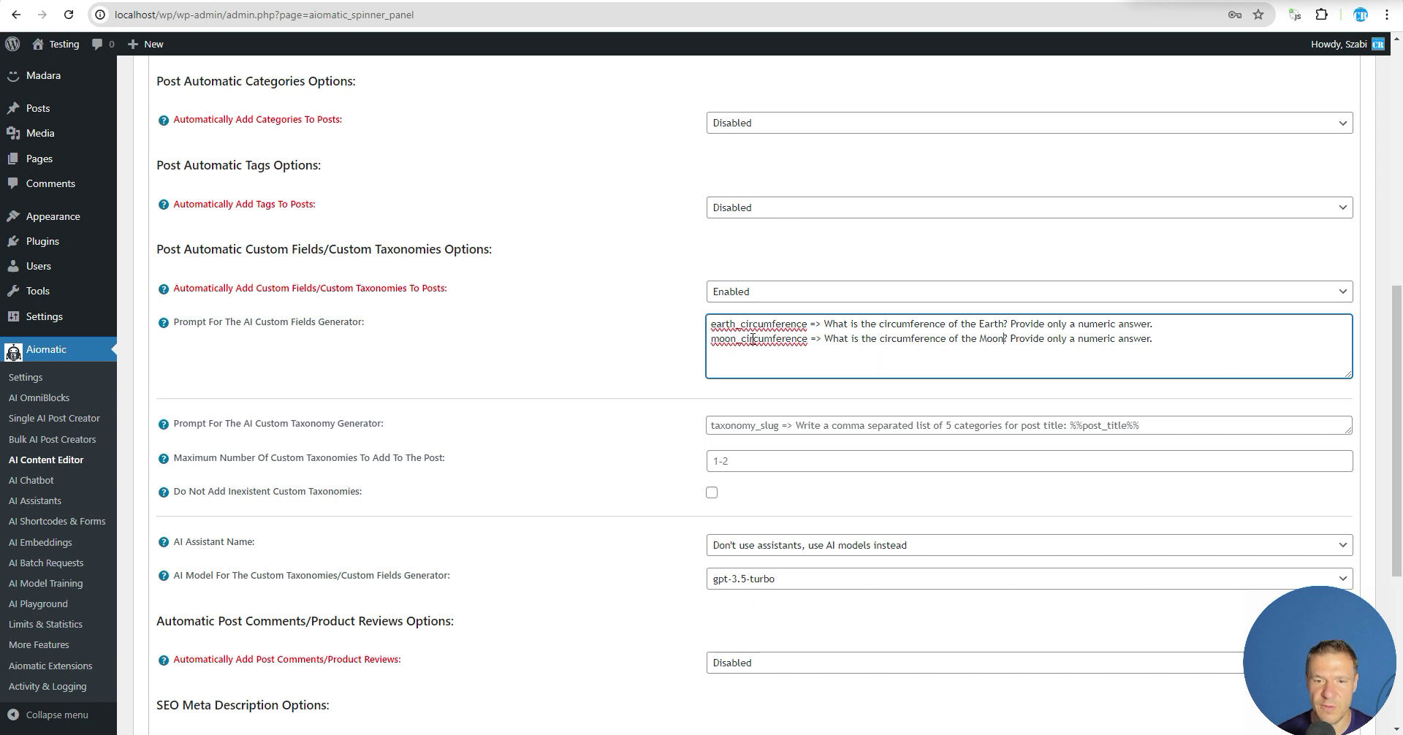
# Step: Start the custom taxonomy generator prompt with the slug "category =>"
pyautogui.click(1343, 426)
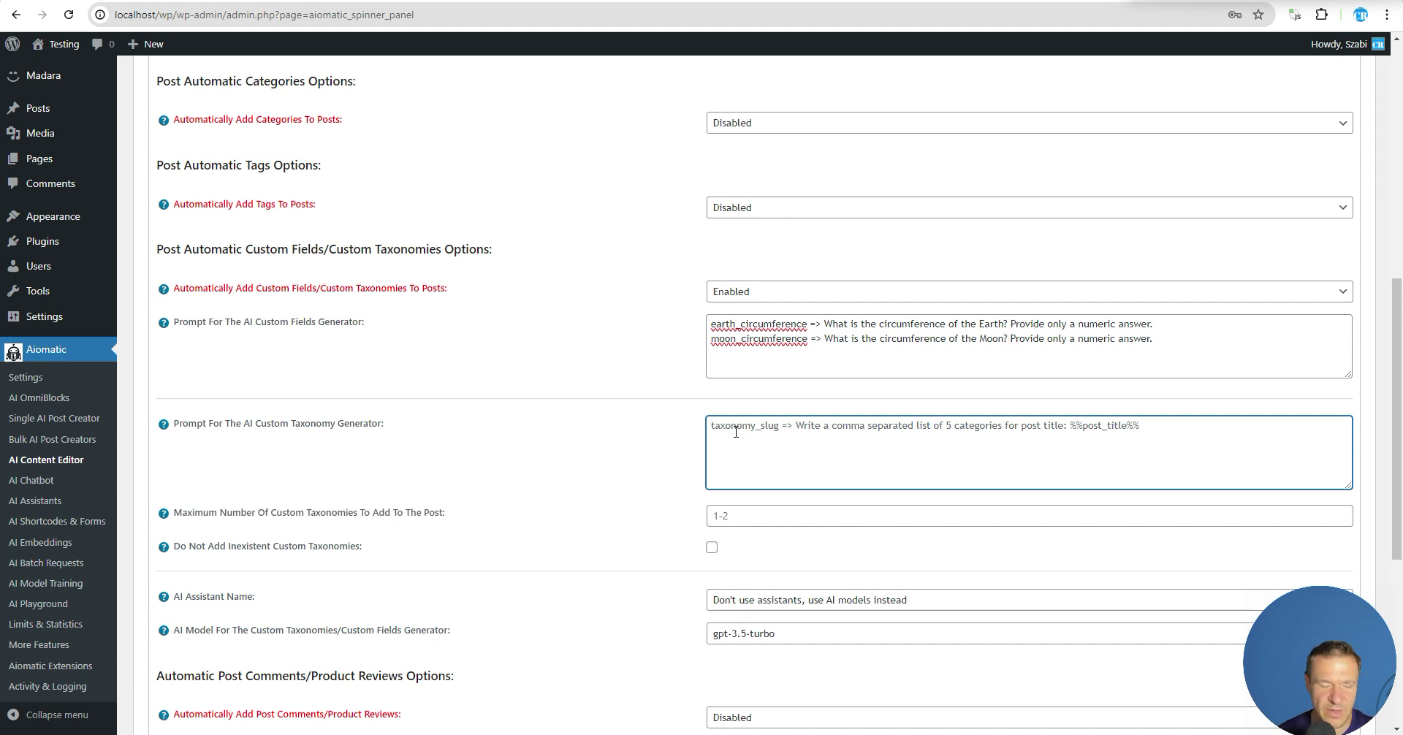
pyautogui.write('category =>')
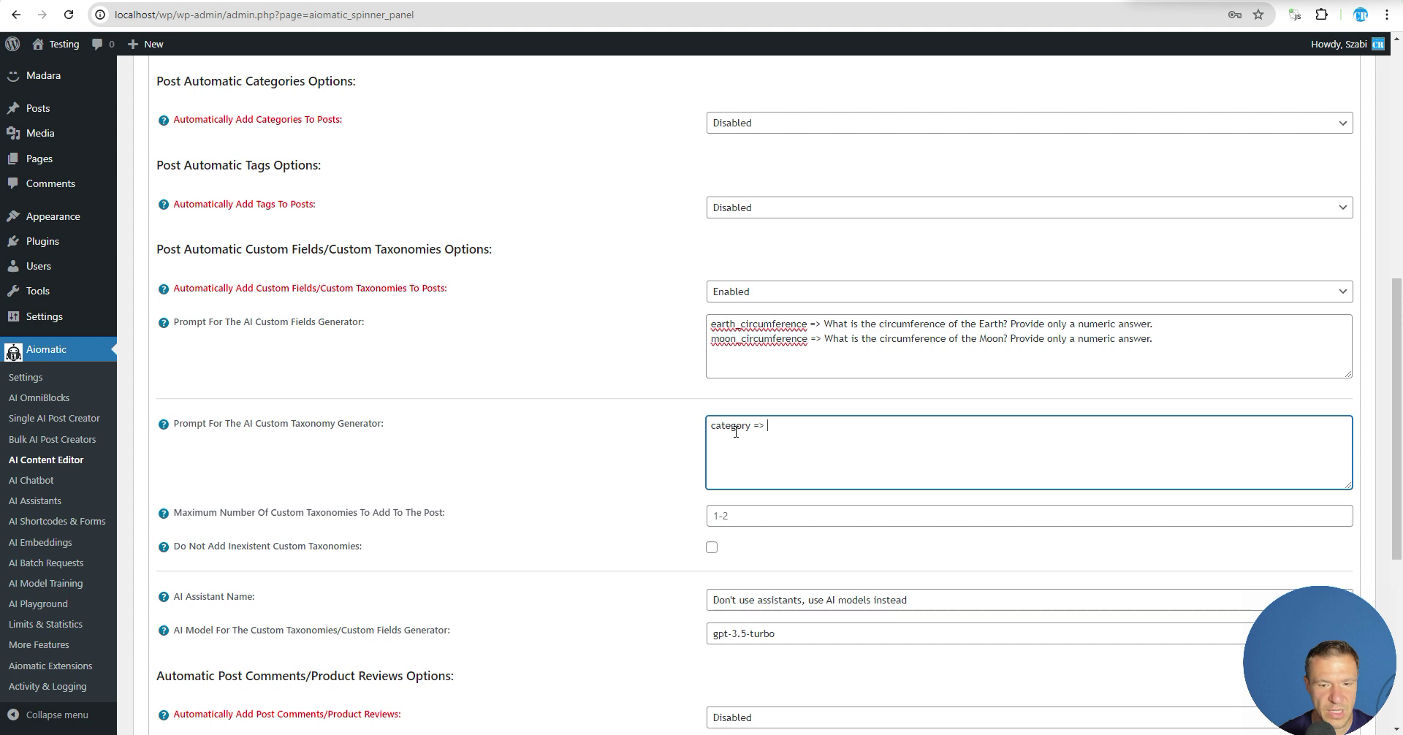
pyautogui.moveTo(751, 426); pyautogui.dragTo(703, 433)
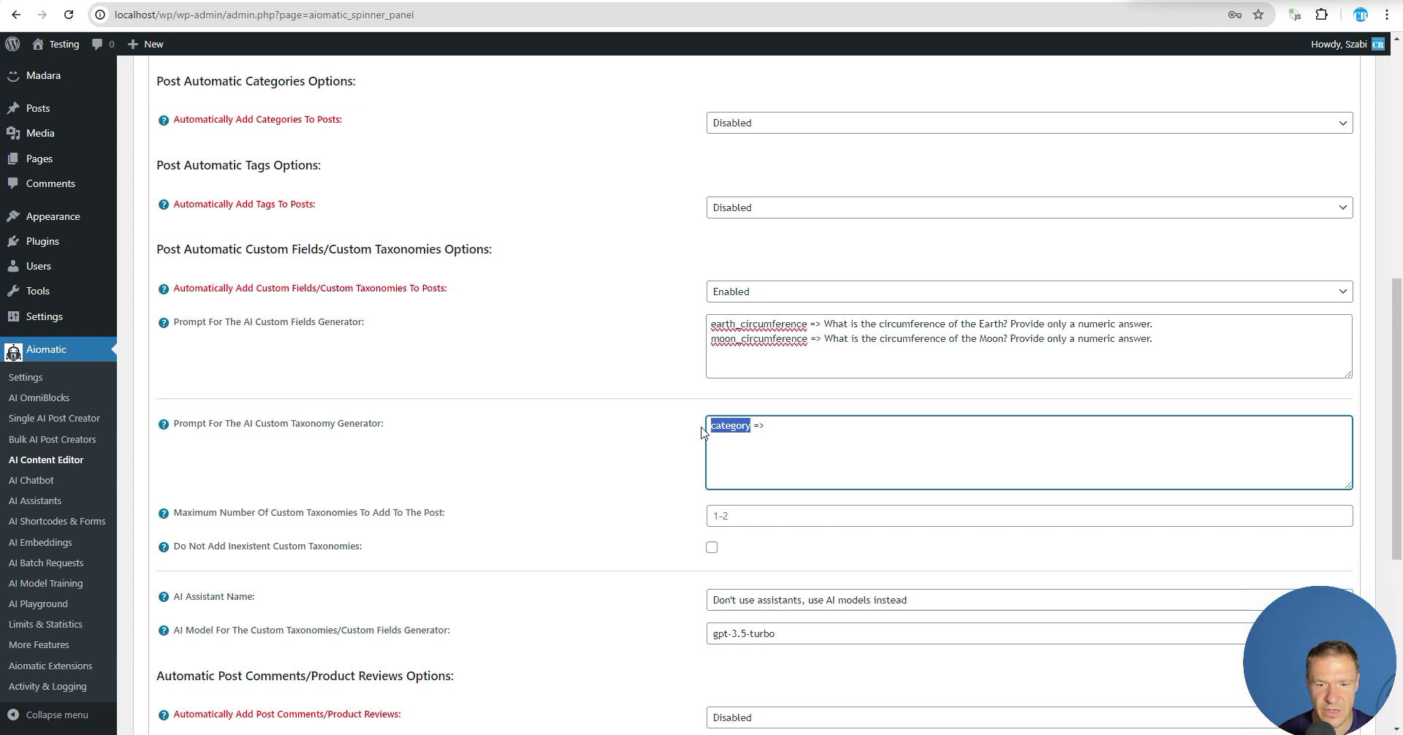
pyautogui.click(778, 427)
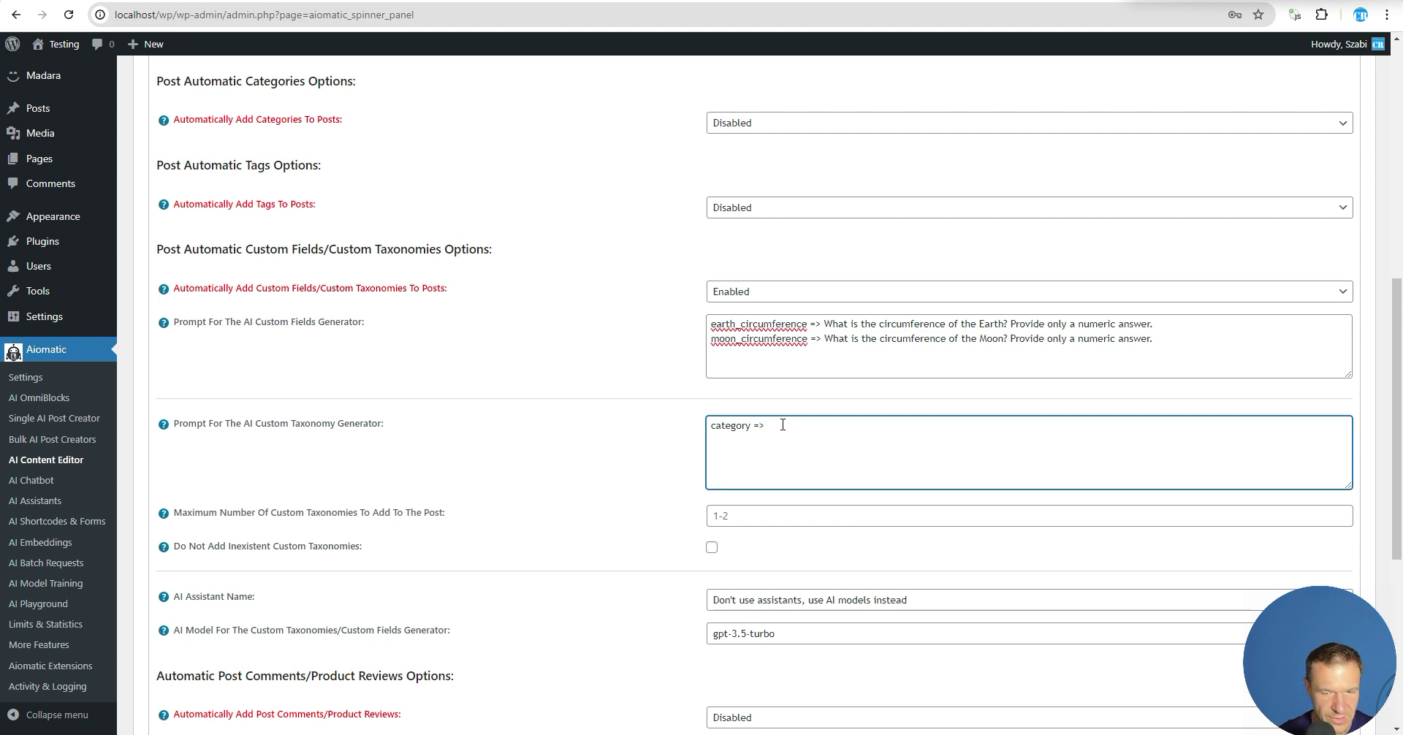
# Step: Complete the category prompt with "Who is the current president of Romania? Write only the president's name."
pyautogui.write('Who is the ')
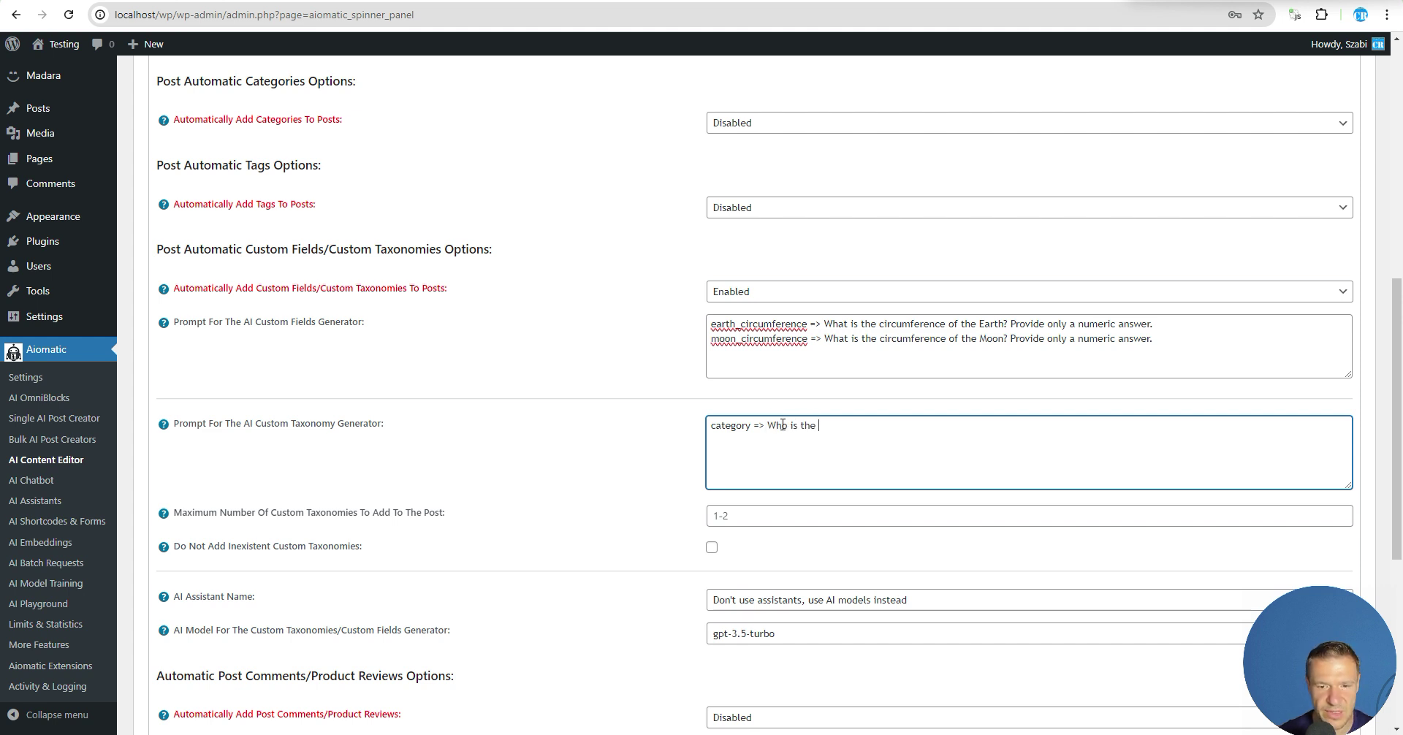
pyautogui.write('current president of Romnai')
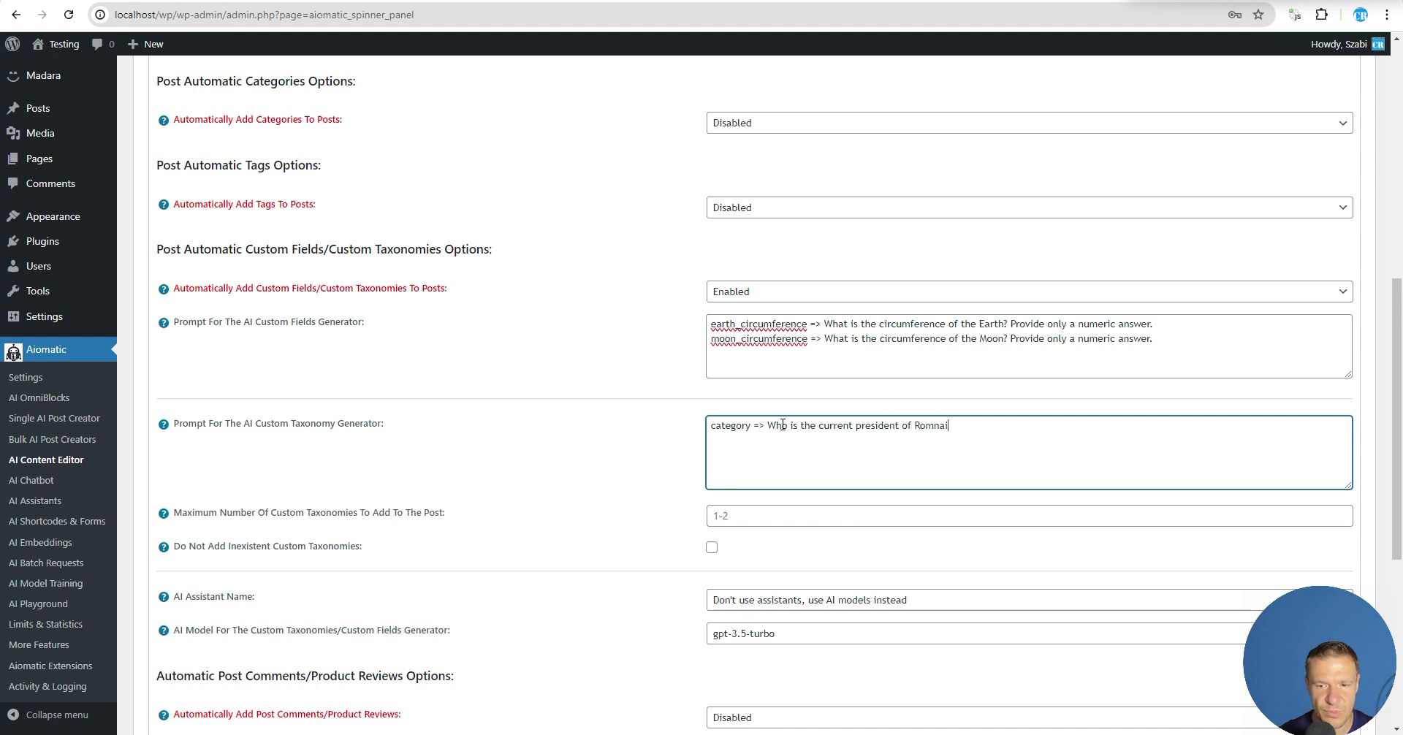
pyautogui.press('BackSpace')
pyautogui.press('BackSpace')
pyautogui.press('BackSpace')
pyautogui.write('ania?')
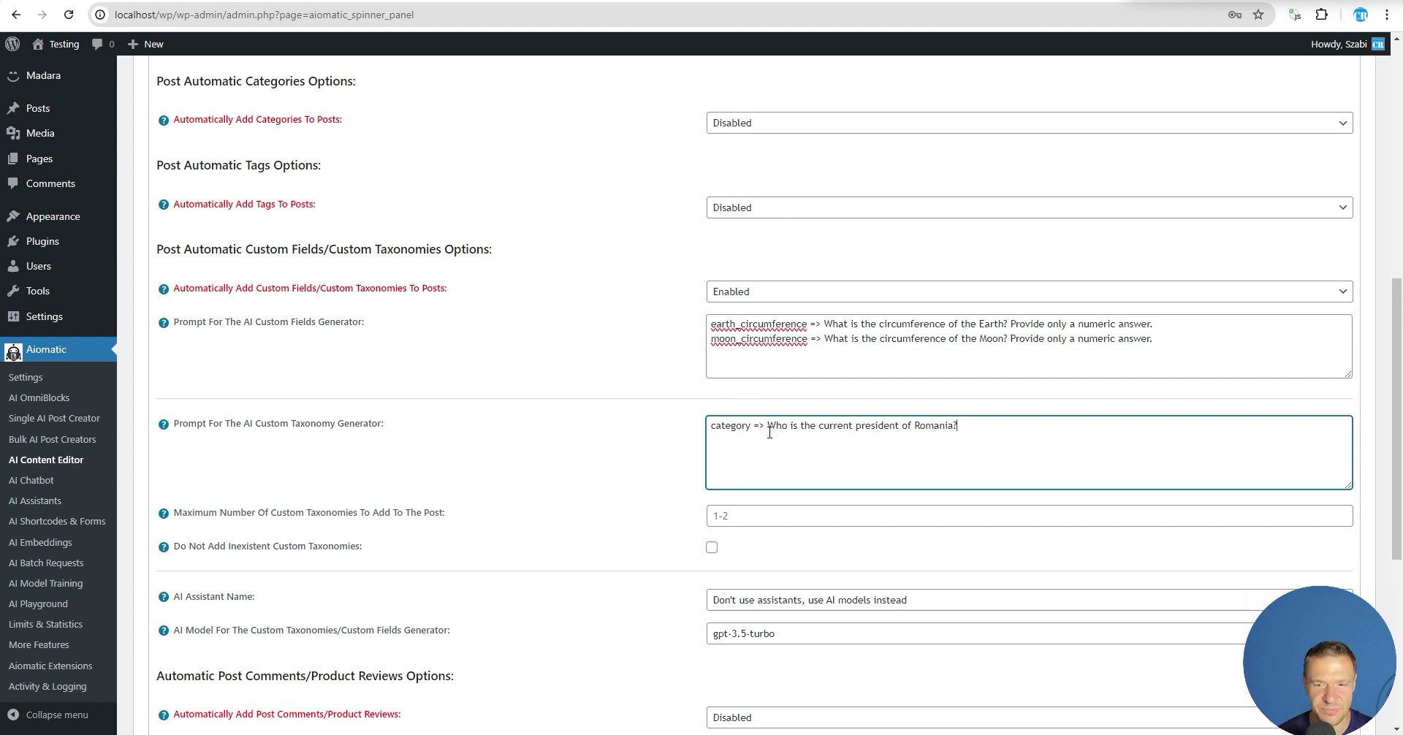
pyautogui.scroll(-1, 661, 453)
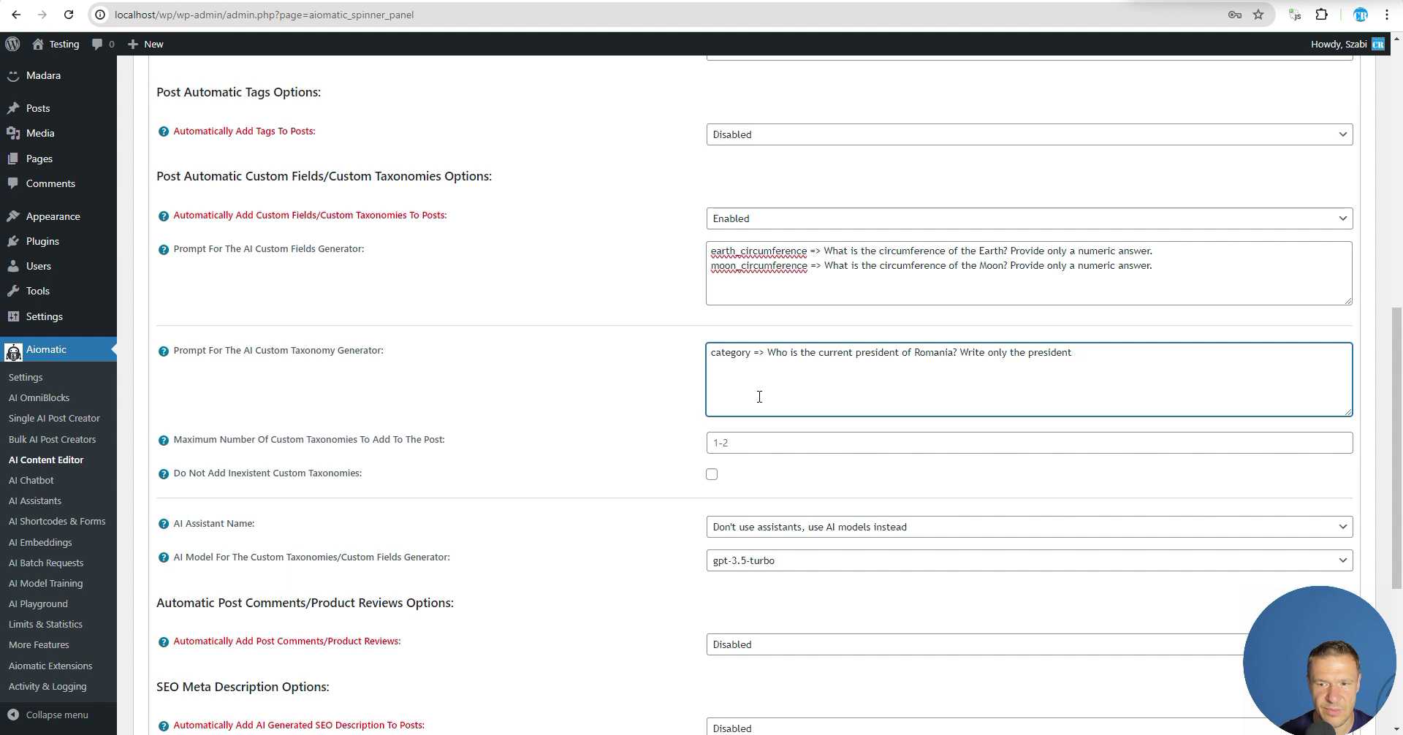
# Step: Set the maximum number of custom taxonomies to add to the post to 1
pyautogui.click(740, 441)
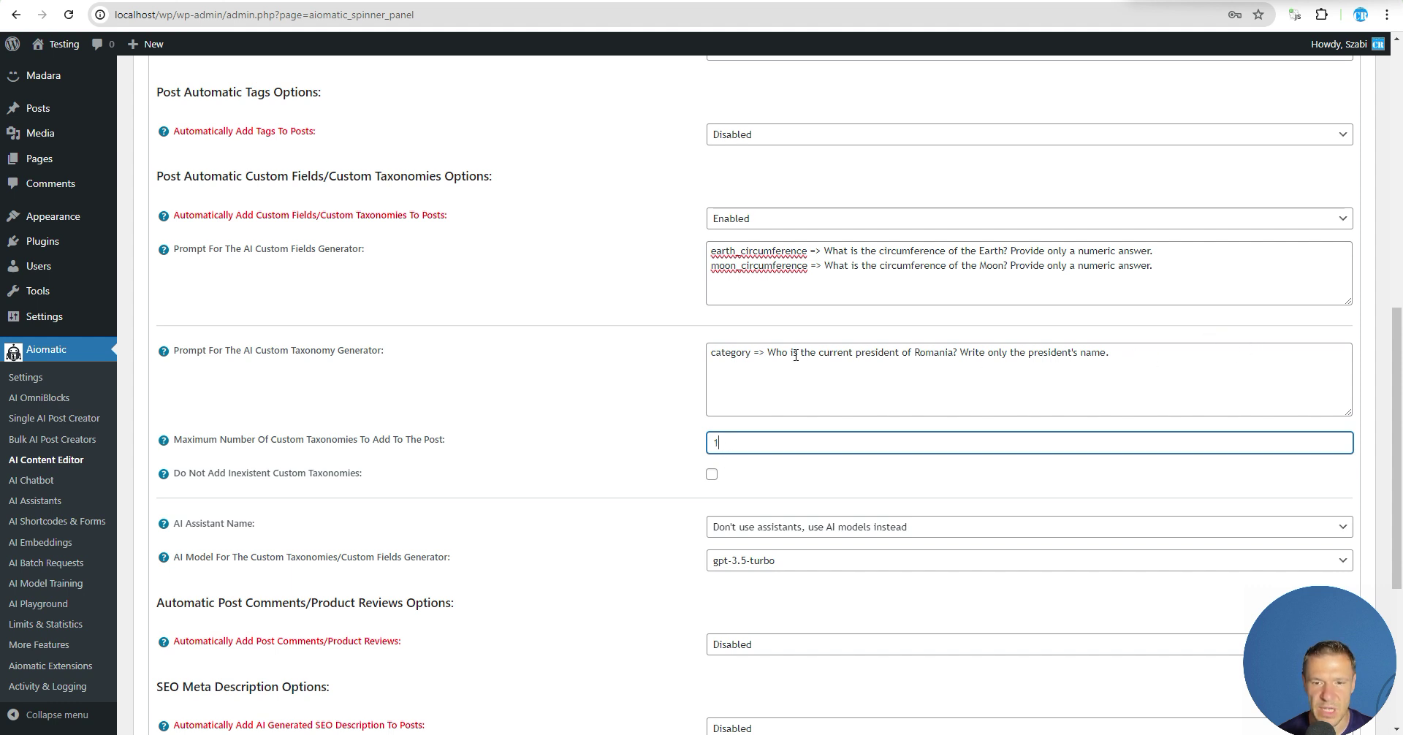
pyautogui.moveTo(767, 354); pyautogui.dragTo(1114, 355)
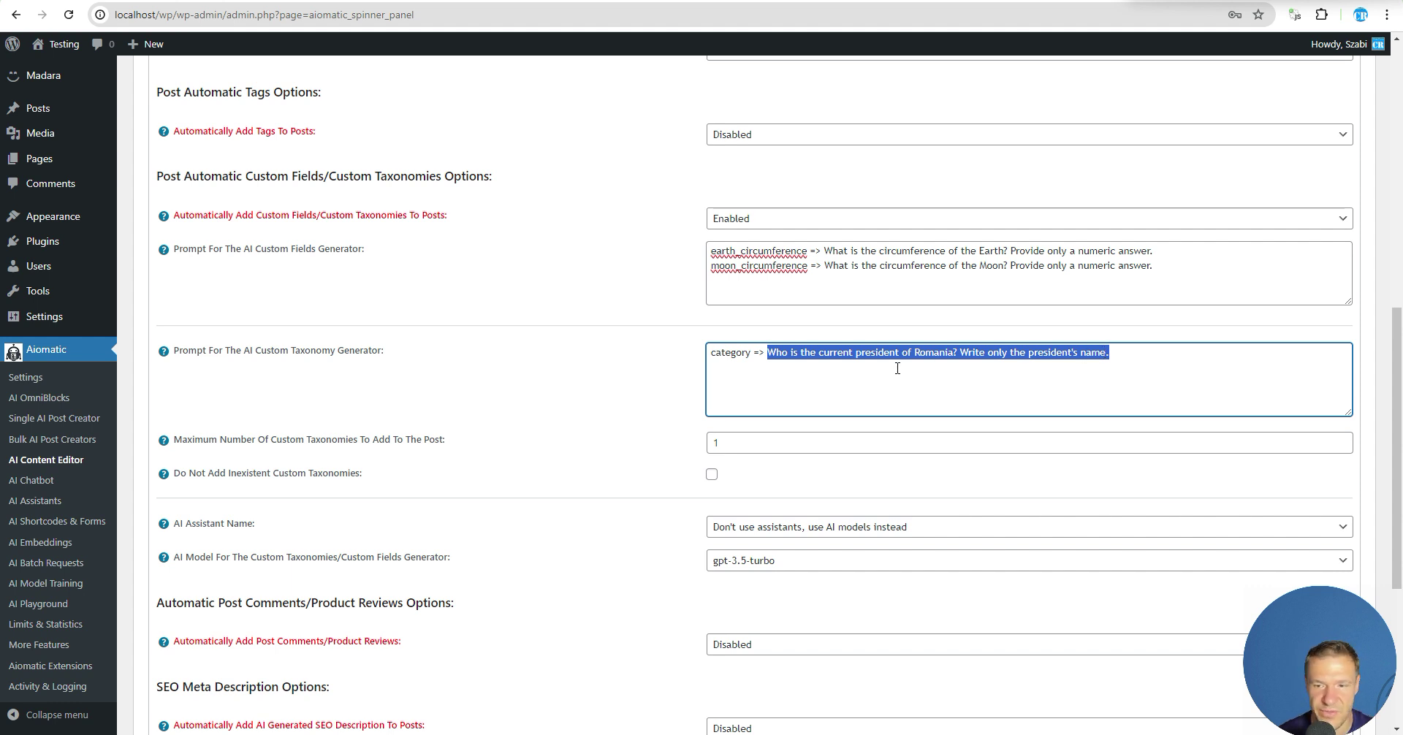
pyautogui.press('Tab')
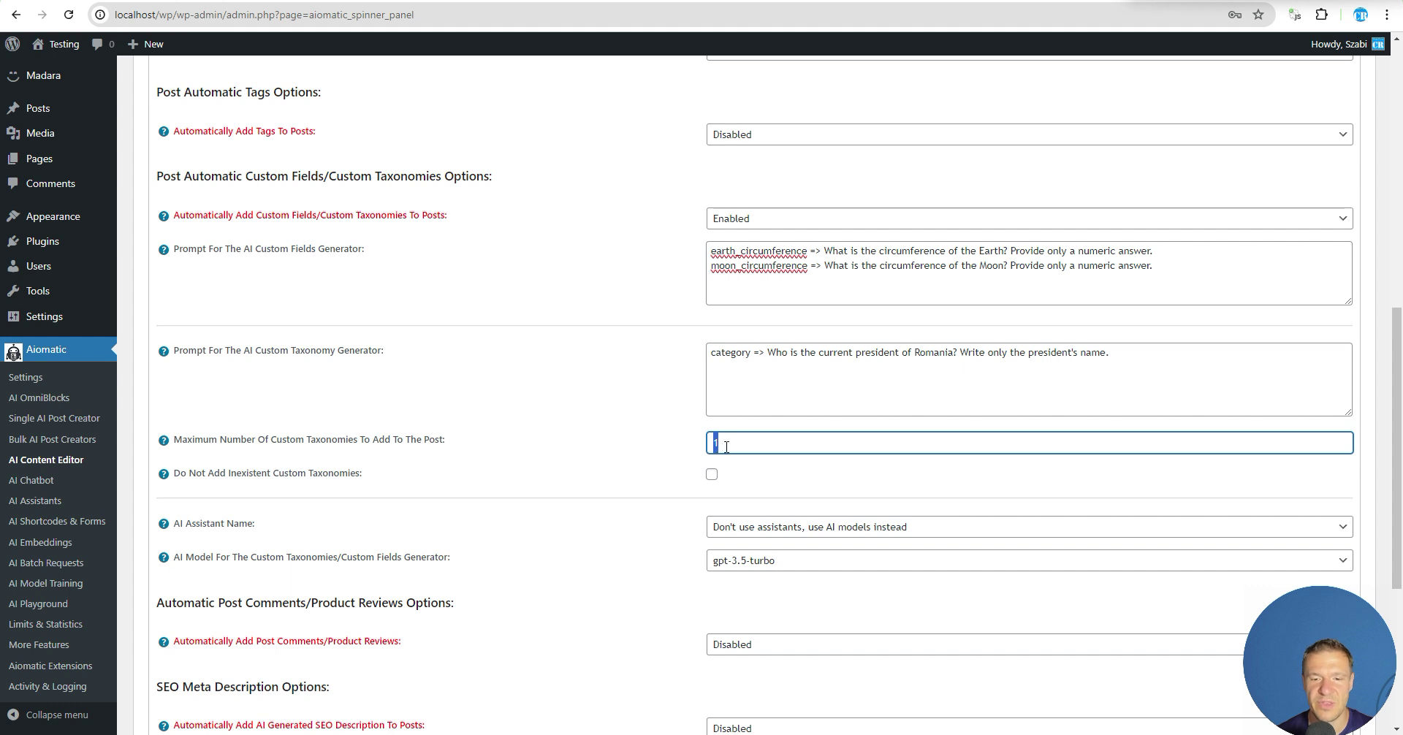
pyautogui.click(458, 465)
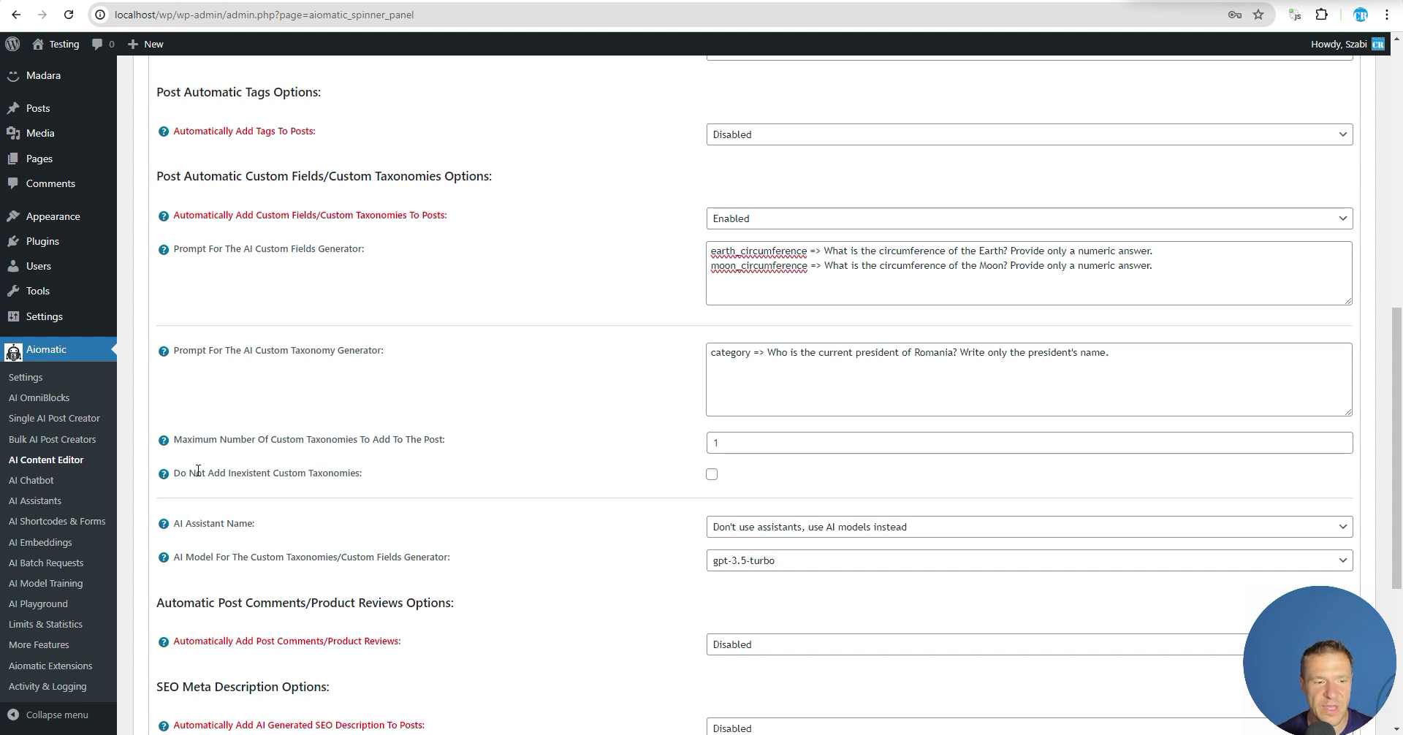
# Step: Review the inexistent-taxonomies option, the category prompt, and the AI assistant and AI model choices for the custom fields generator
pyautogui.moveTo(190, 473); pyautogui.dragTo(328, 473)
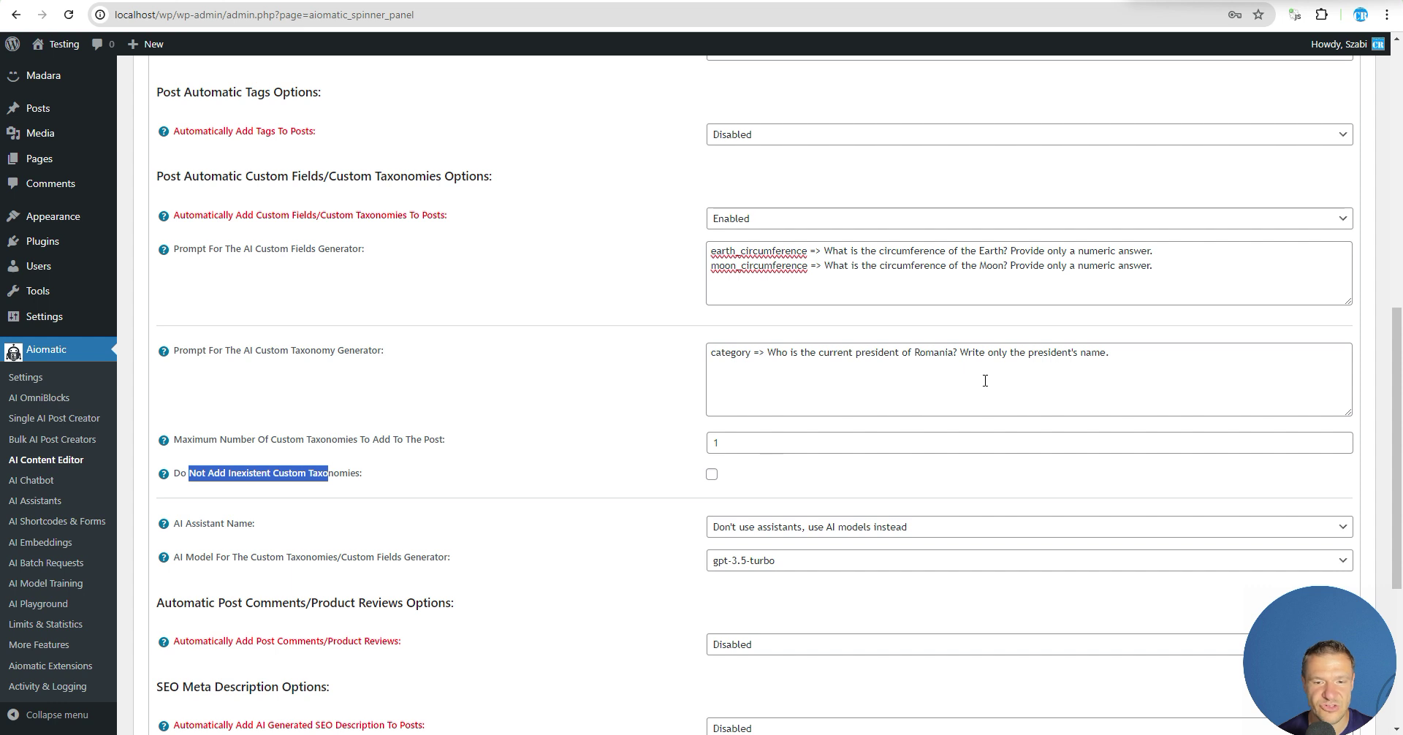
pyautogui.moveTo(769, 353); pyautogui.dragTo(1121, 348)
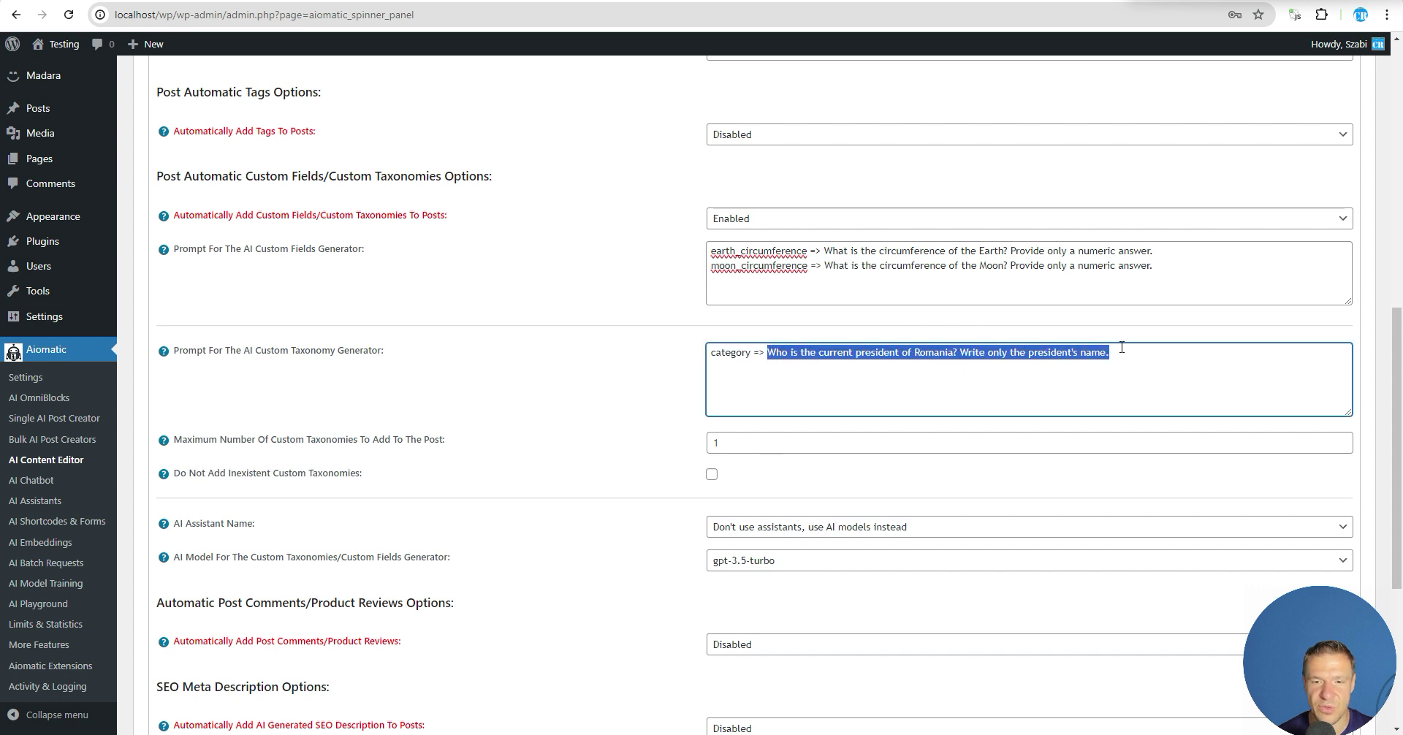
pyautogui.click(644, 392)
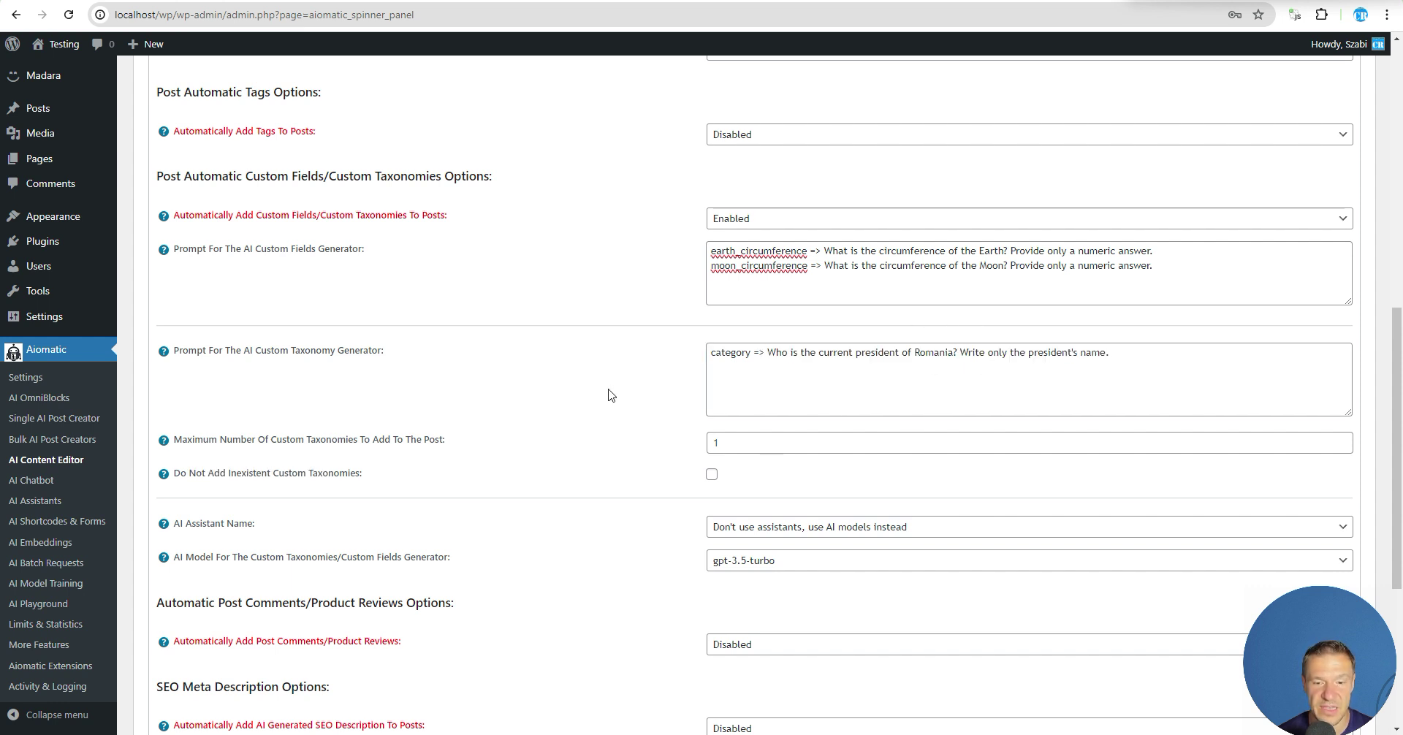
pyautogui.click(763, 528)
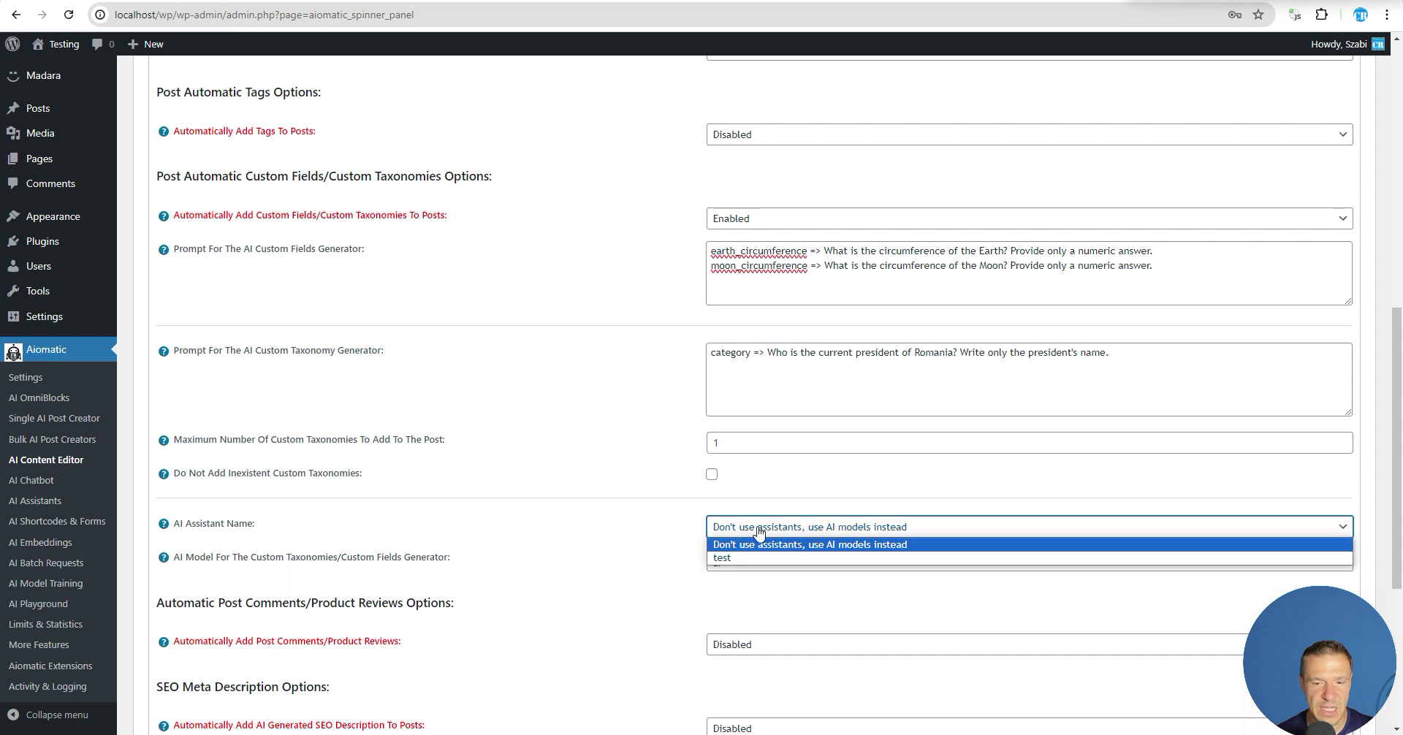
pyautogui.click(761, 529)
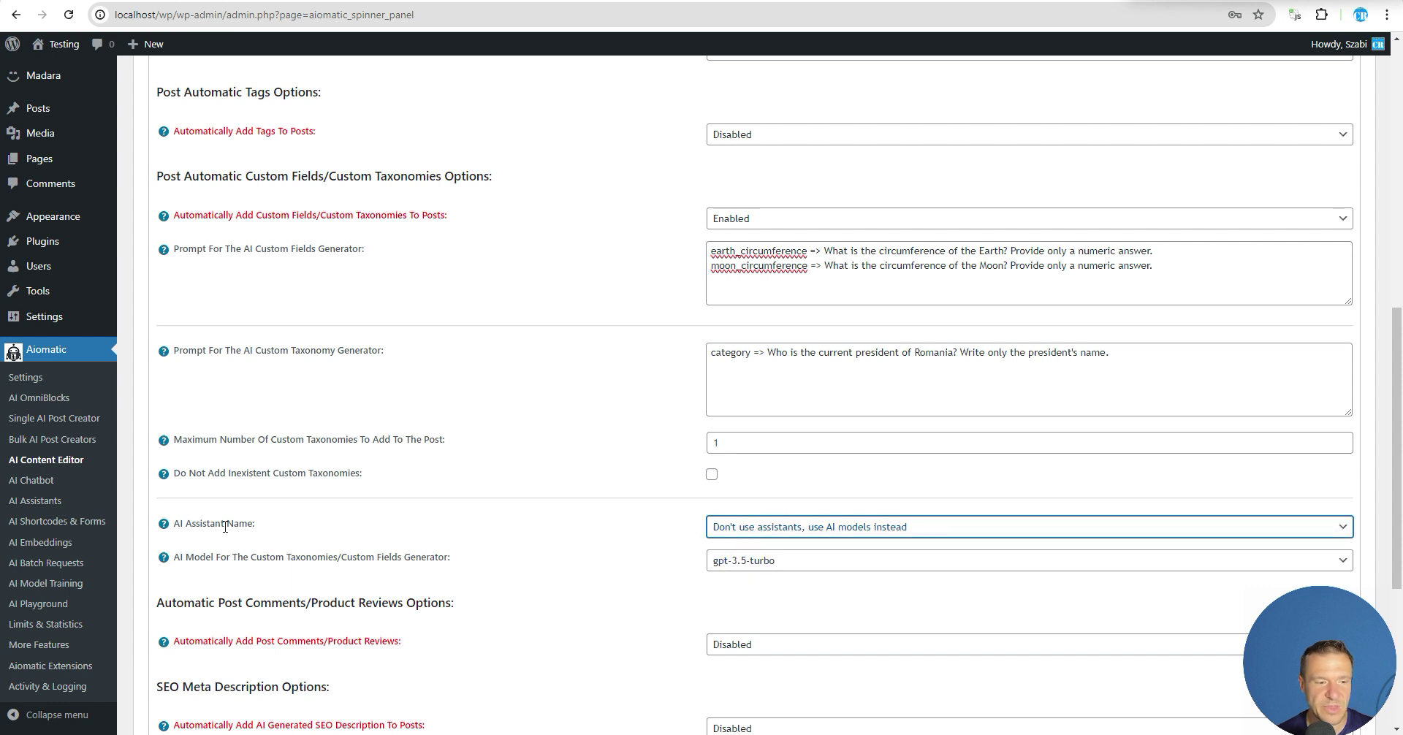
pyautogui.moveTo(204, 560); pyautogui.dragTo(451, 560)
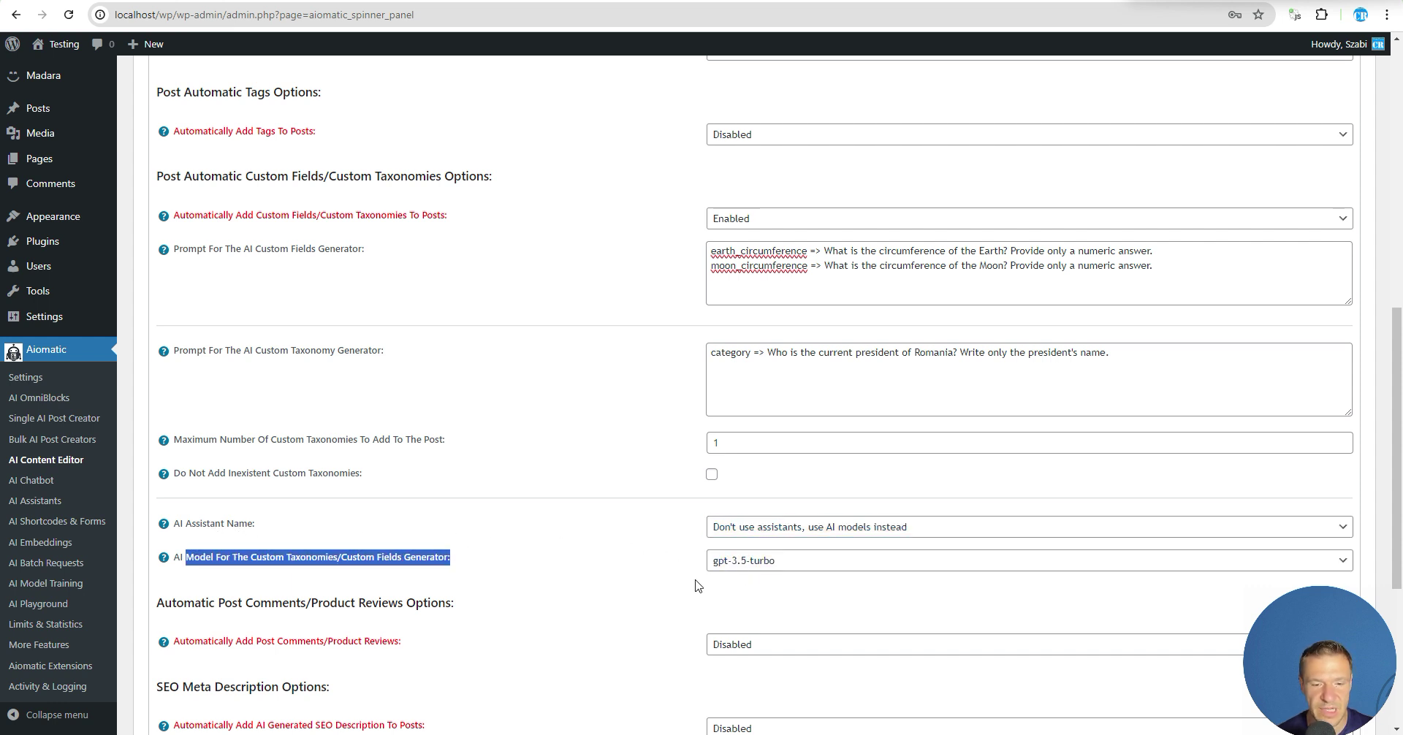
pyautogui.click(749, 569)
pyautogui.click(601, 539)
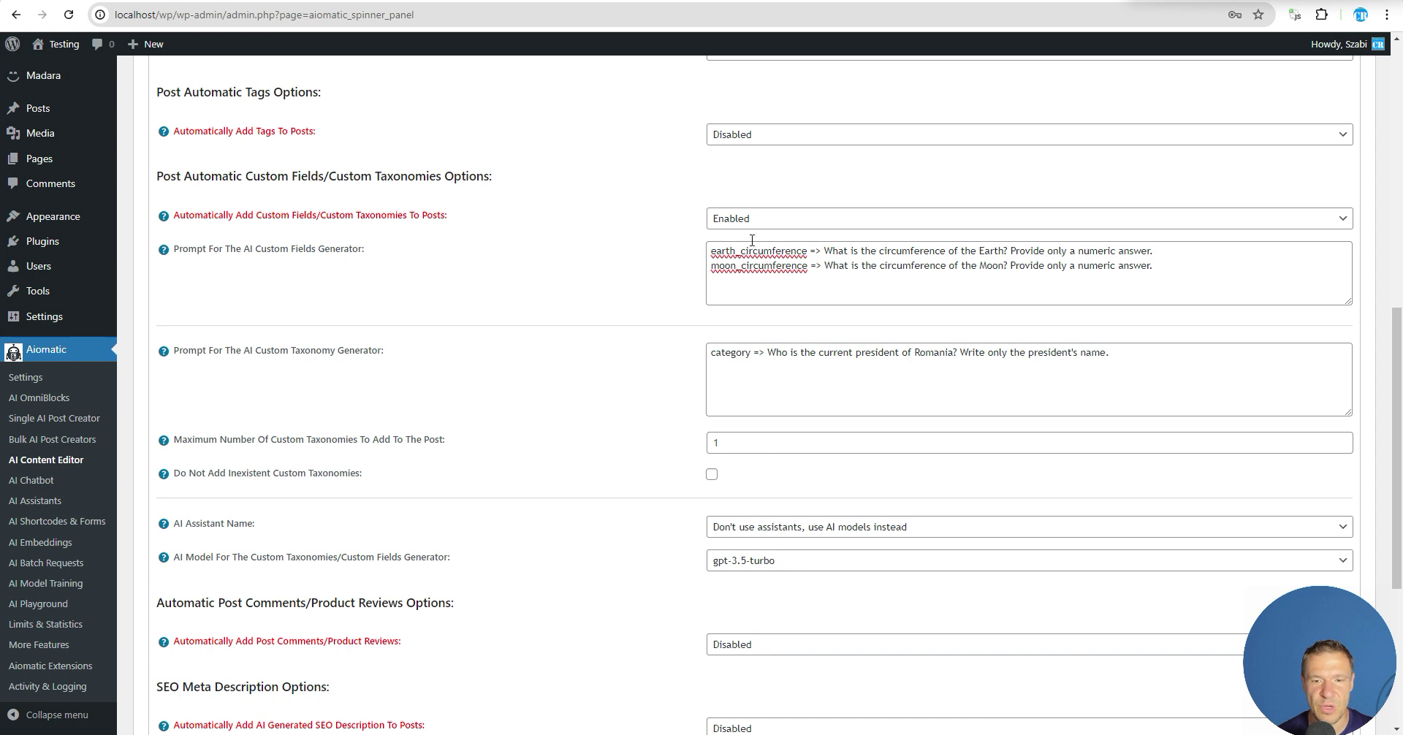
# Step: Save the AI Content Editor settings and return to the test post in the block editor
pyautogui.scroll(-5, 434, 474)
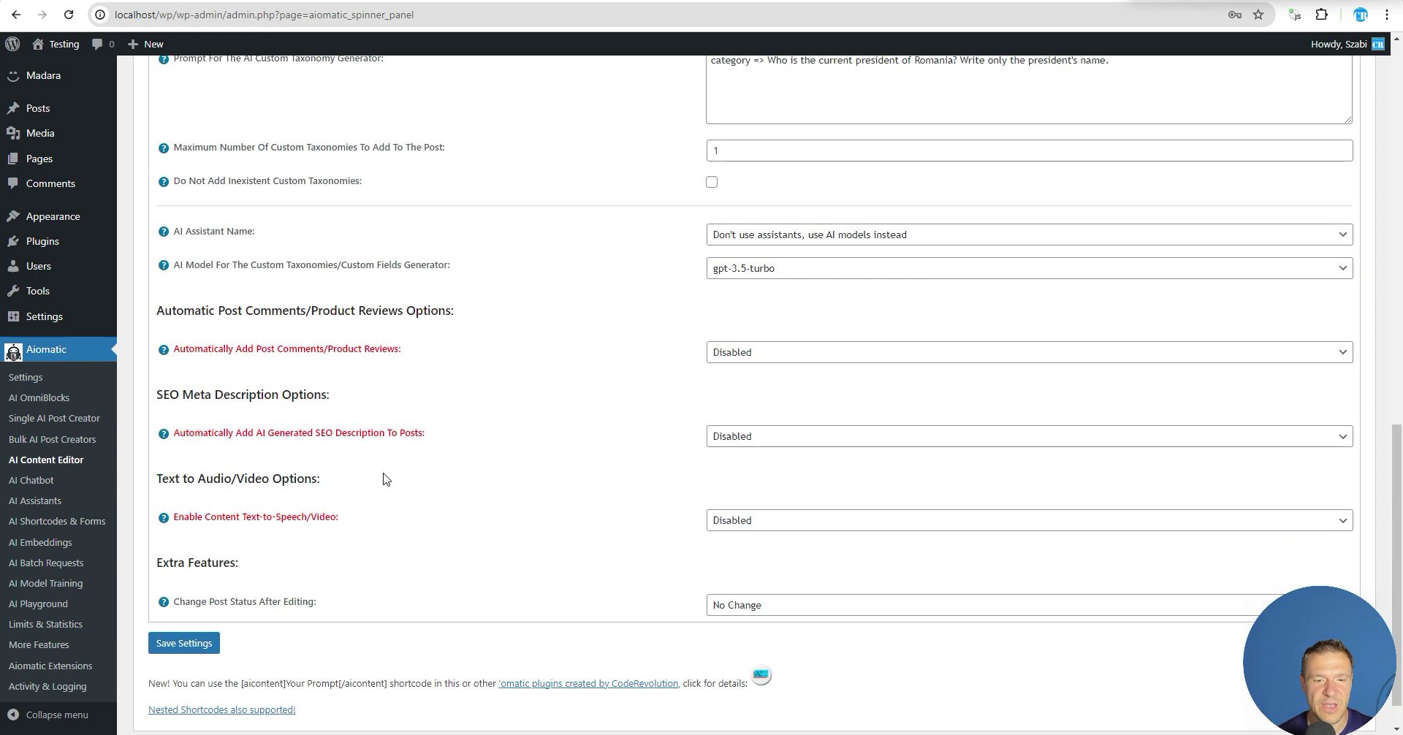
pyautogui.click(178, 596)
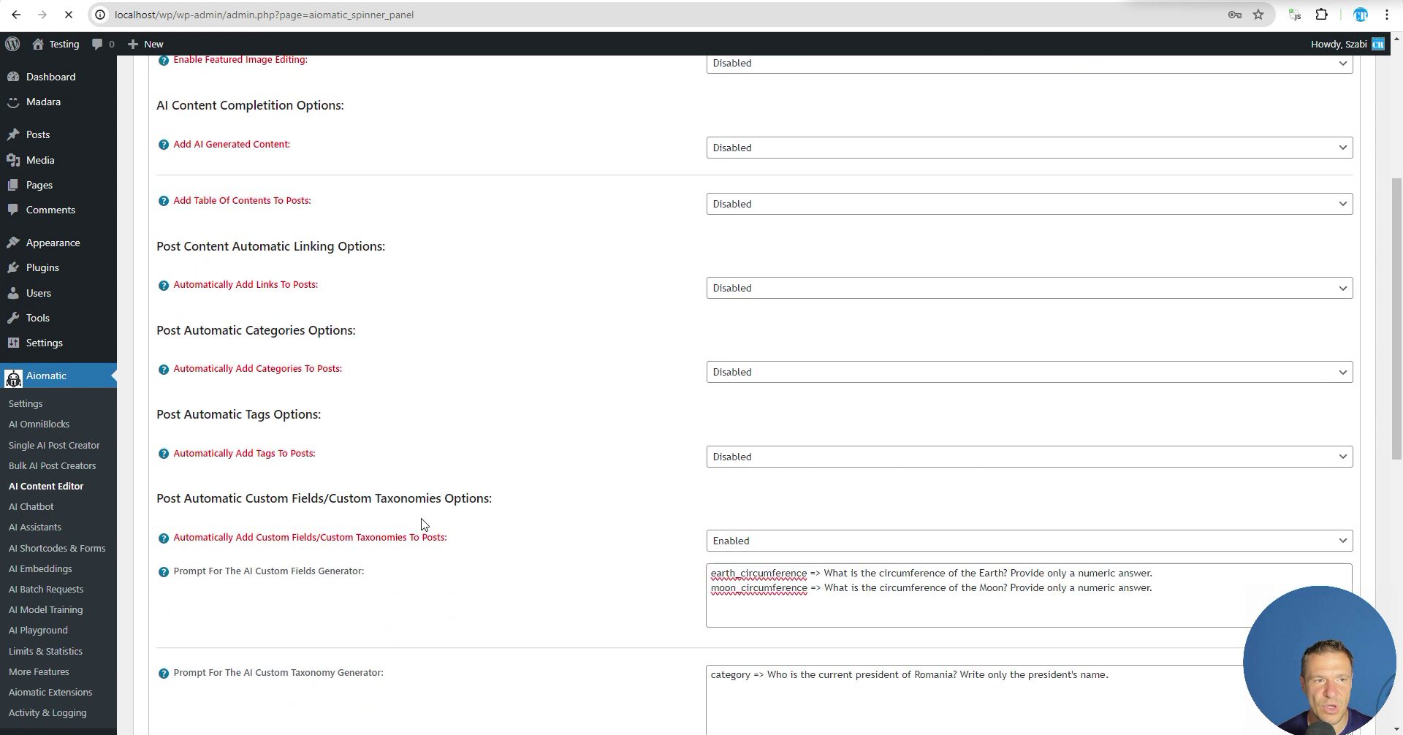
pyautogui.click(338, 3)
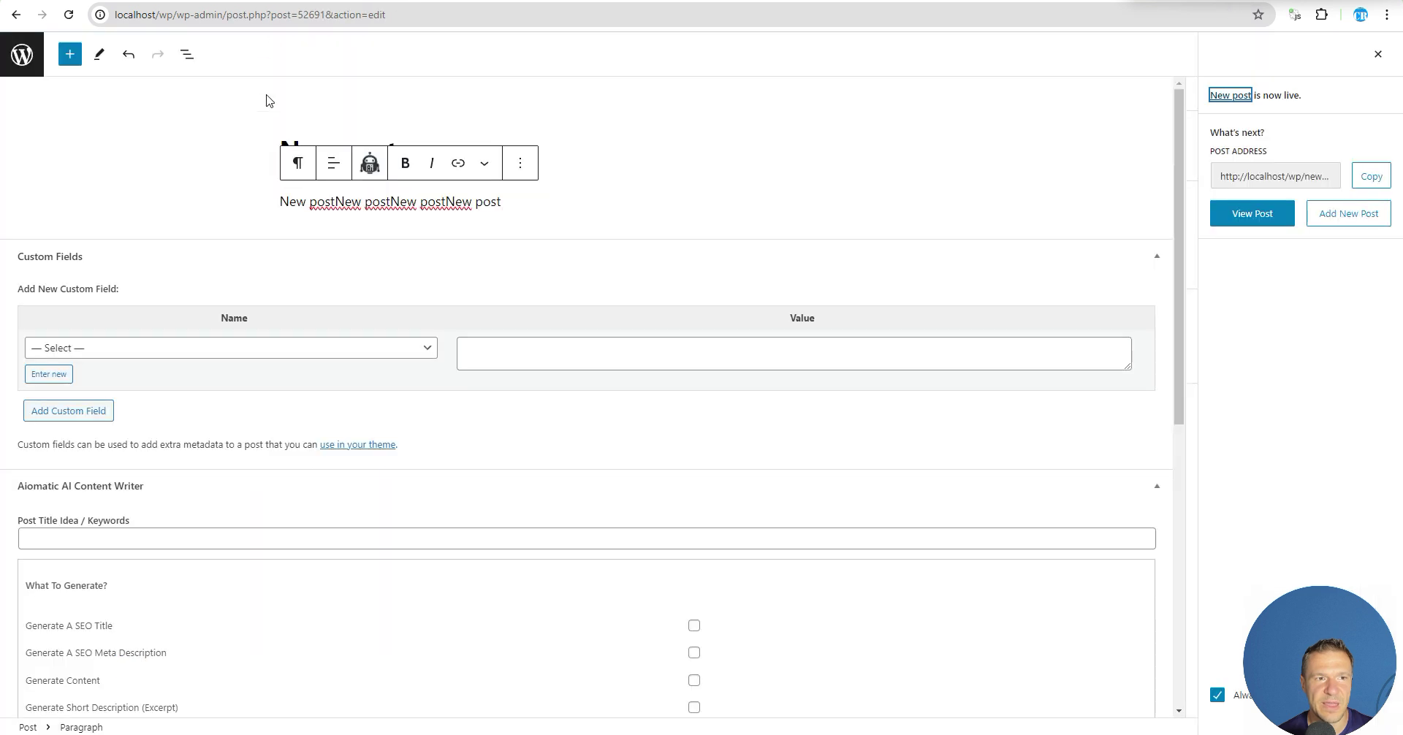
# Step: Dismiss the post-publish panel and show the post-level settings of the test post with its categories
pyautogui.click(1380, 49)
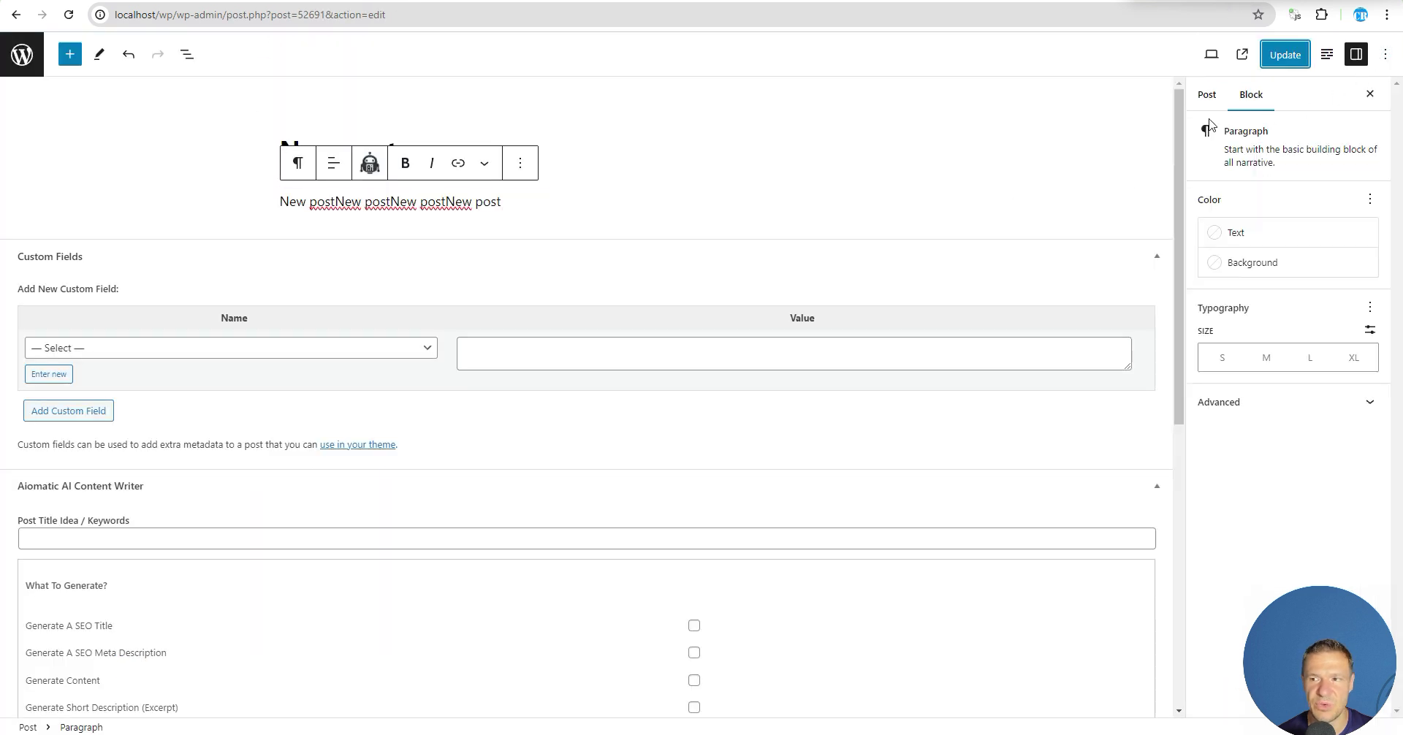
pyautogui.click(804, 169)
pyautogui.scroll(-1, 205, 128)
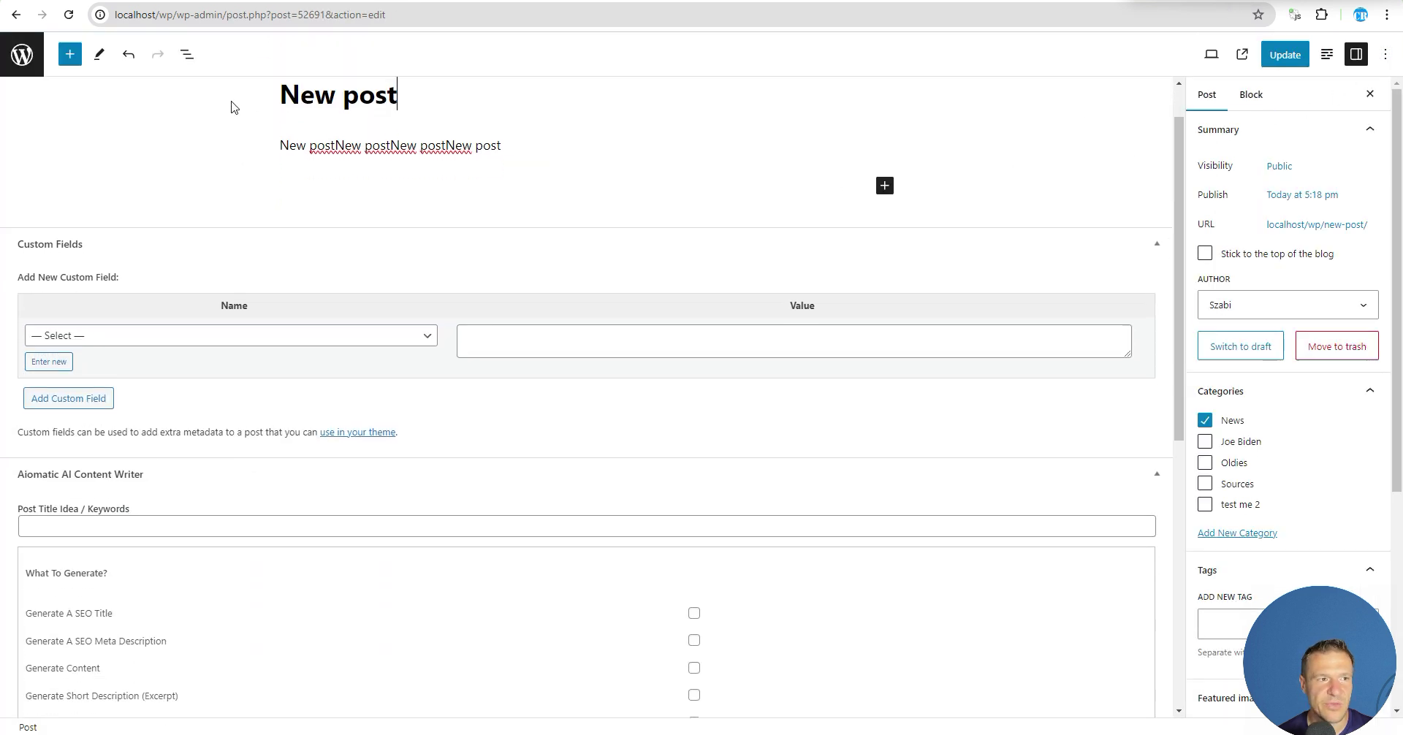
pyautogui.scroll(1, 29, 80)
pyautogui.click(22, 54)
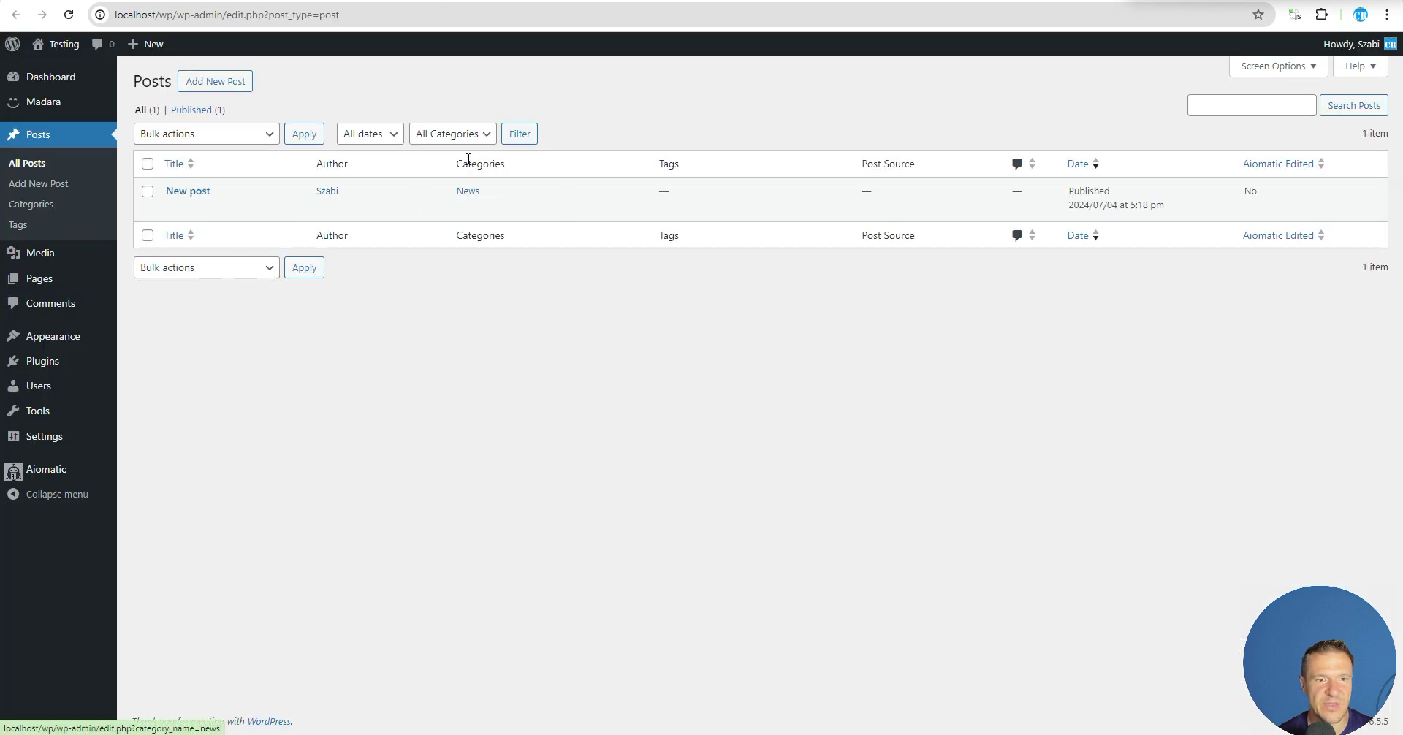
pyautogui.hotkey('alt', 'Left')
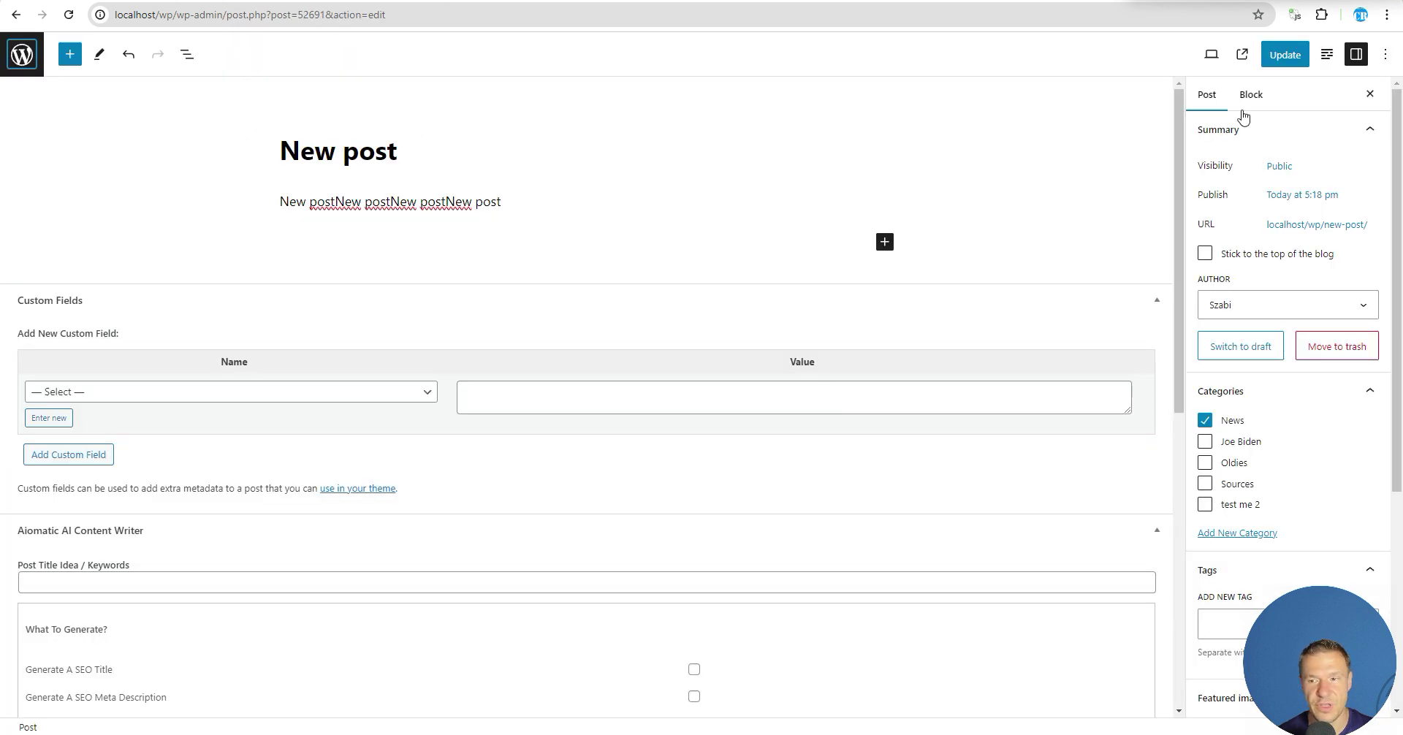
# Step: Manually process the test post with Aiomatic's AI Content Editor and confirm the submission
pyautogui.click(1328, 57)
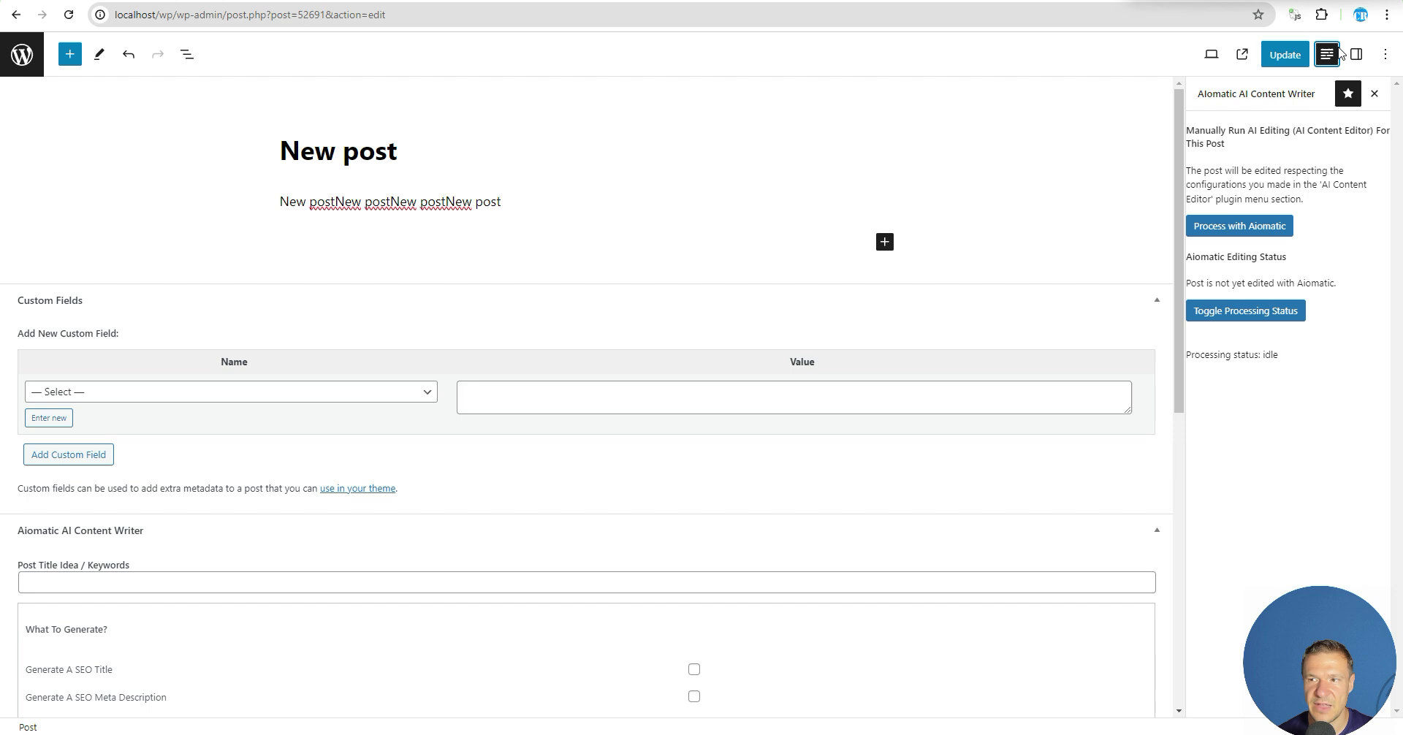
pyautogui.click(1225, 233)
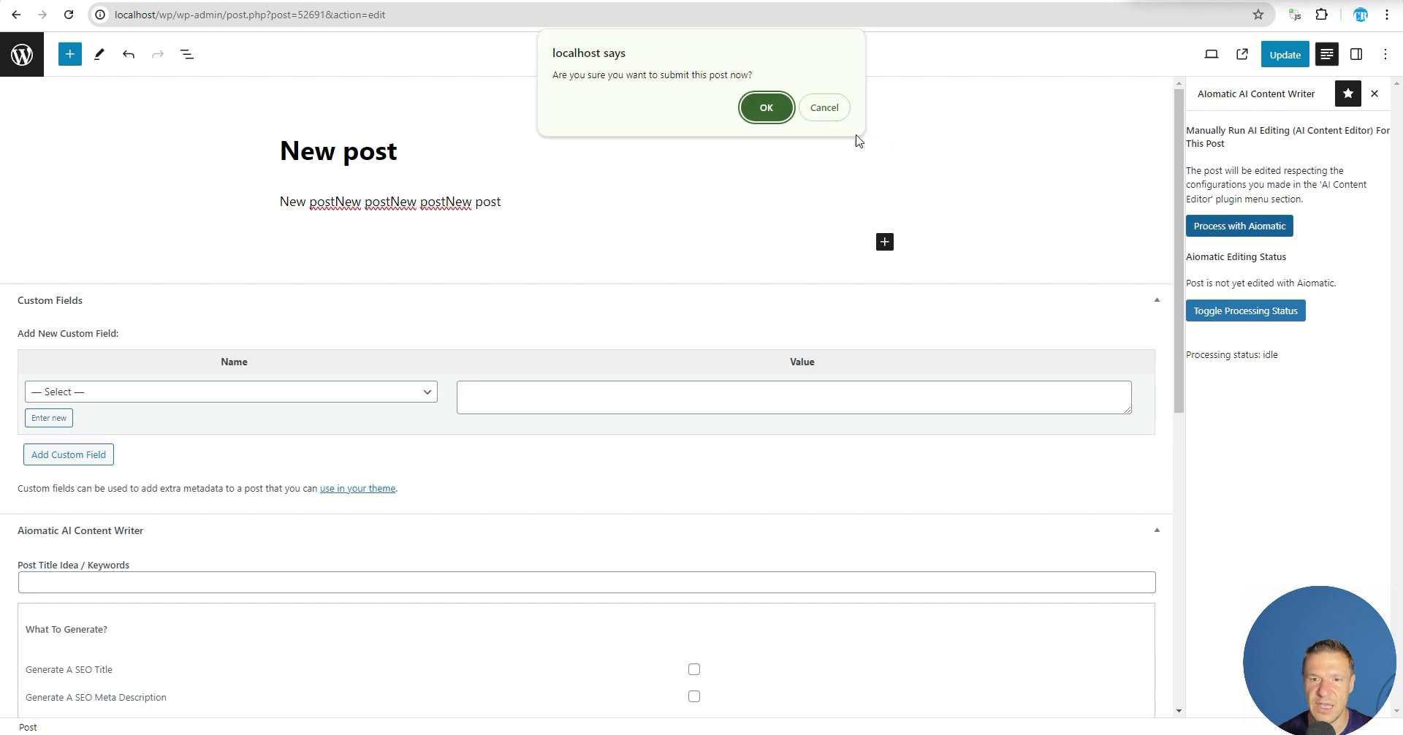
pyautogui.click(764, 107)
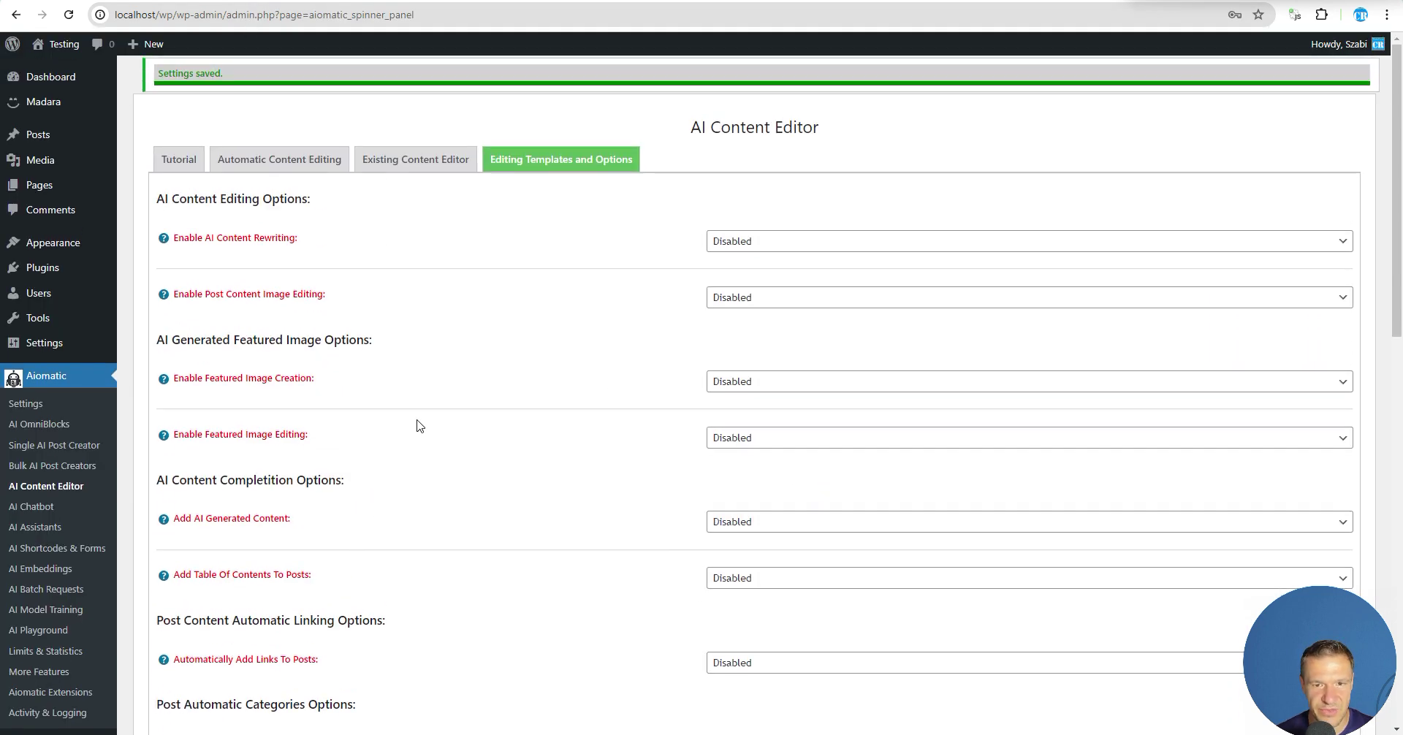
# Step: Examine the help text of the custom fields generator prompt in the AI Content Editor settings for the shortcodes it supports
pyautogui.scroll(-10, 426, 445)
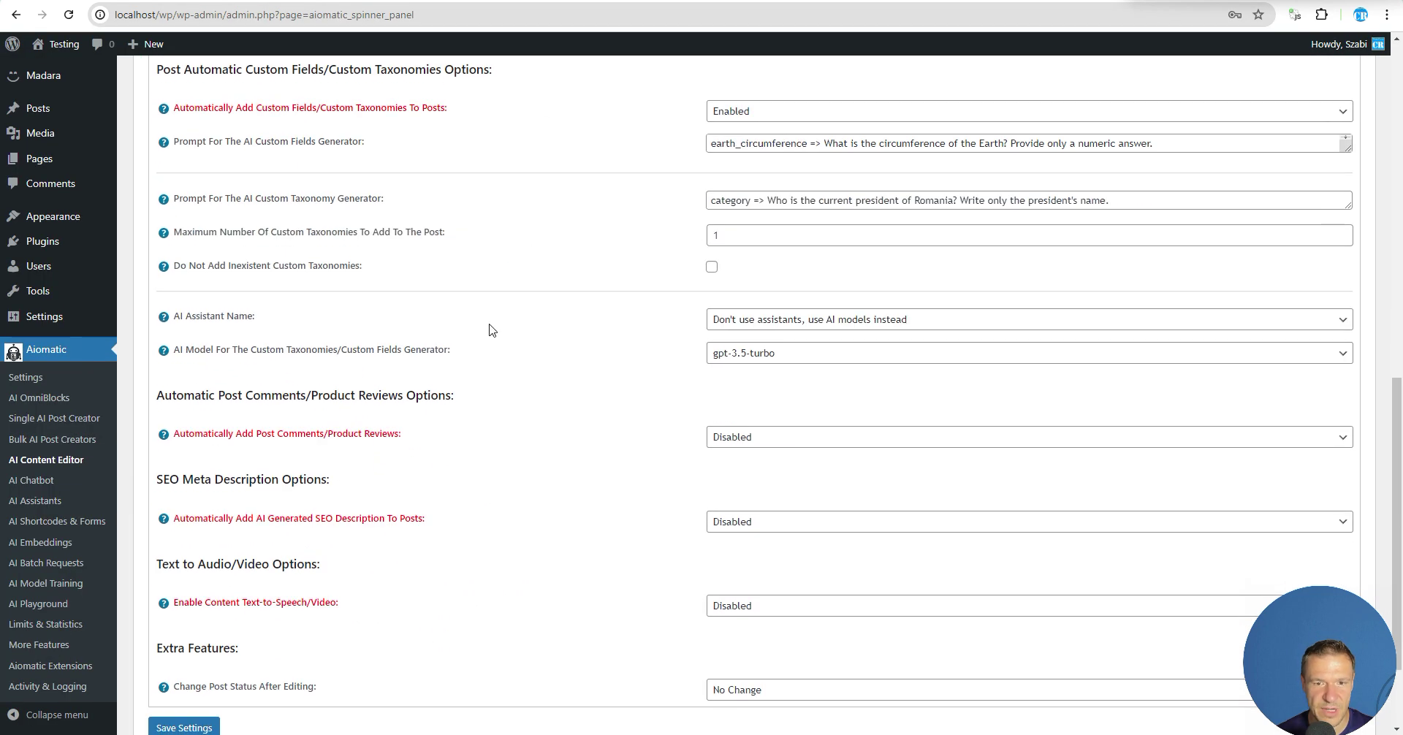
pyautogui.scroll(2, 494, 300)
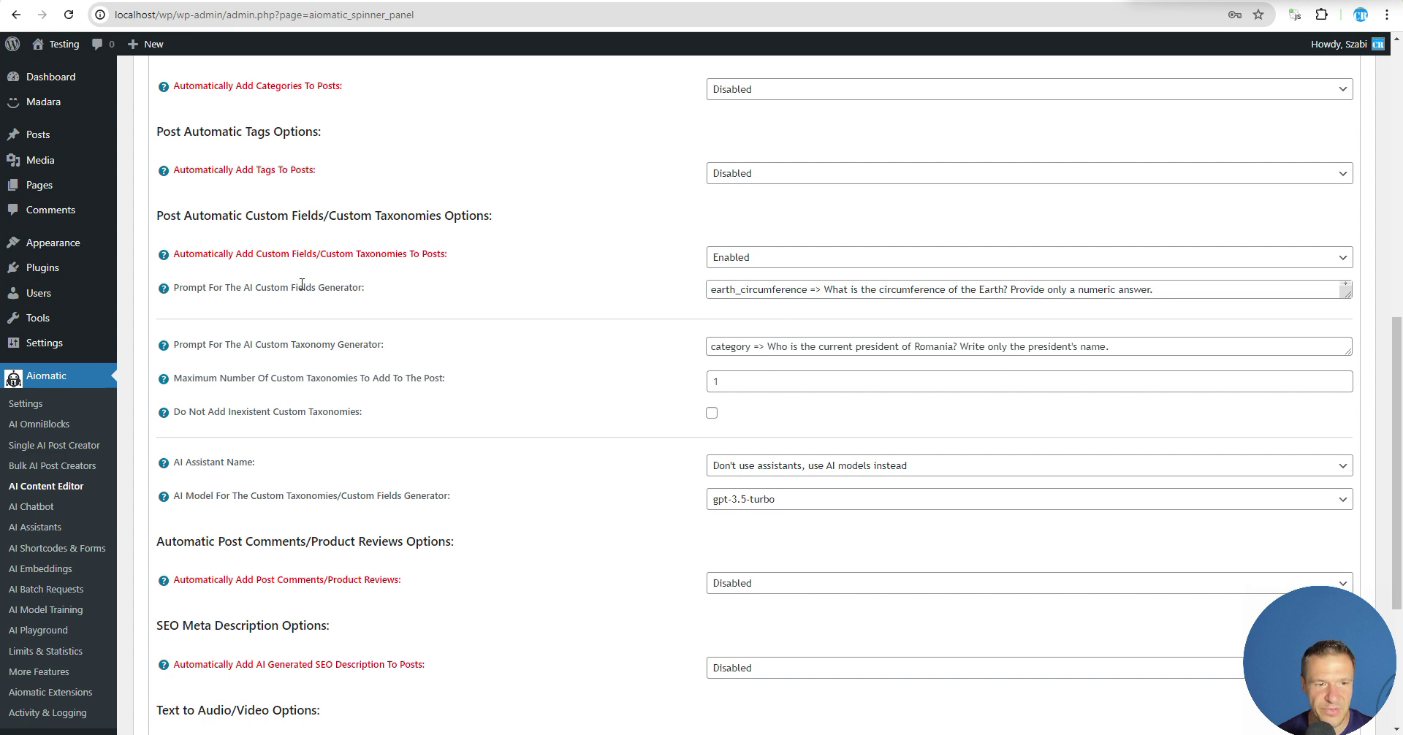
pyautogui.moveTo(163, 287)
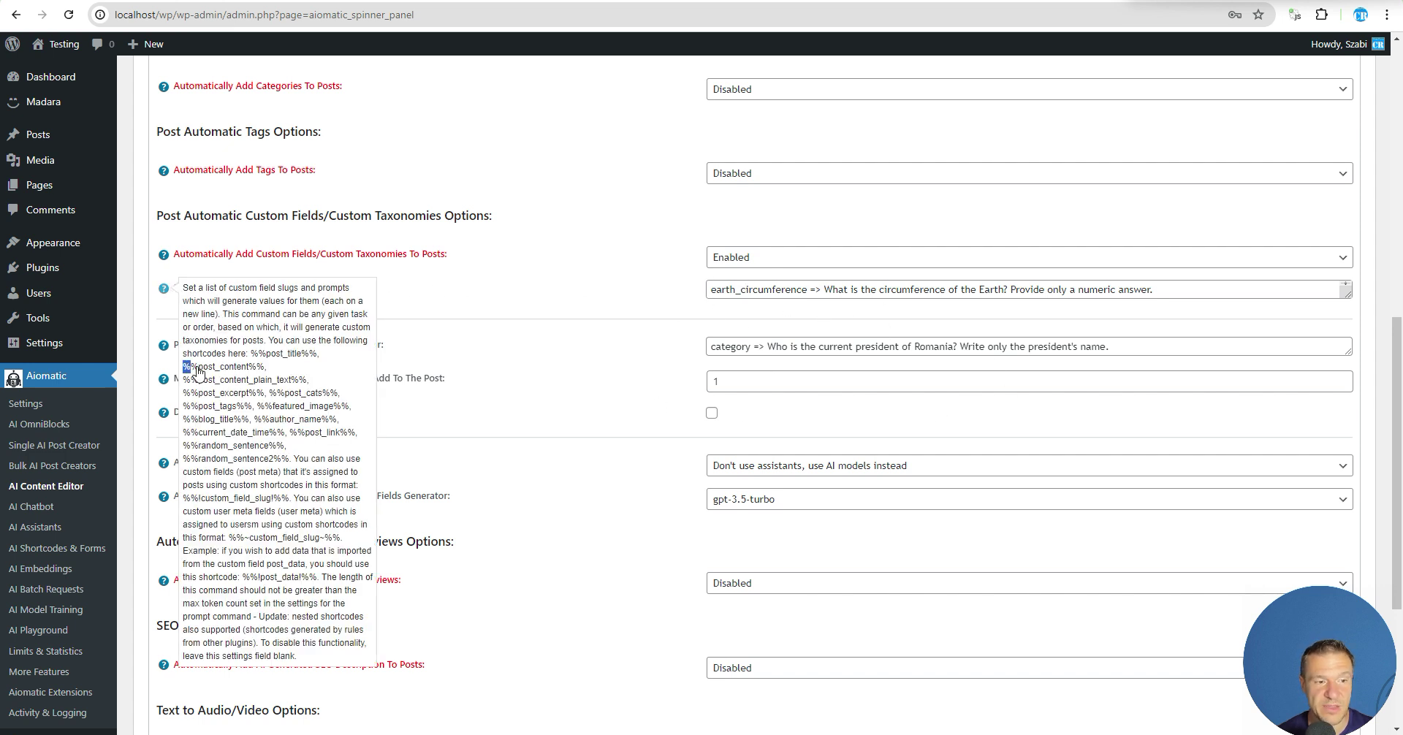
pyautogui.moveTo(182, 366); pyautogui.dragTo(316, 360)
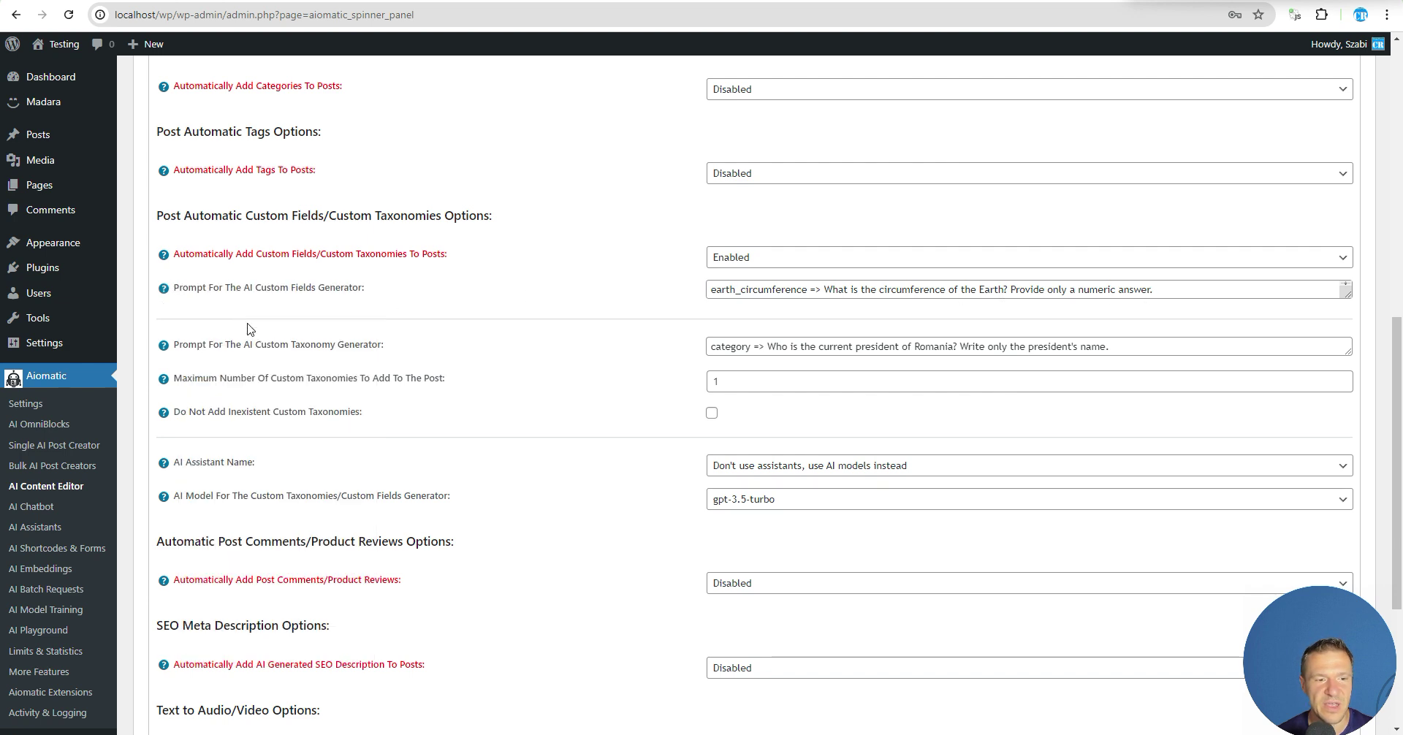
pyautogui.moveTo(179, 292)
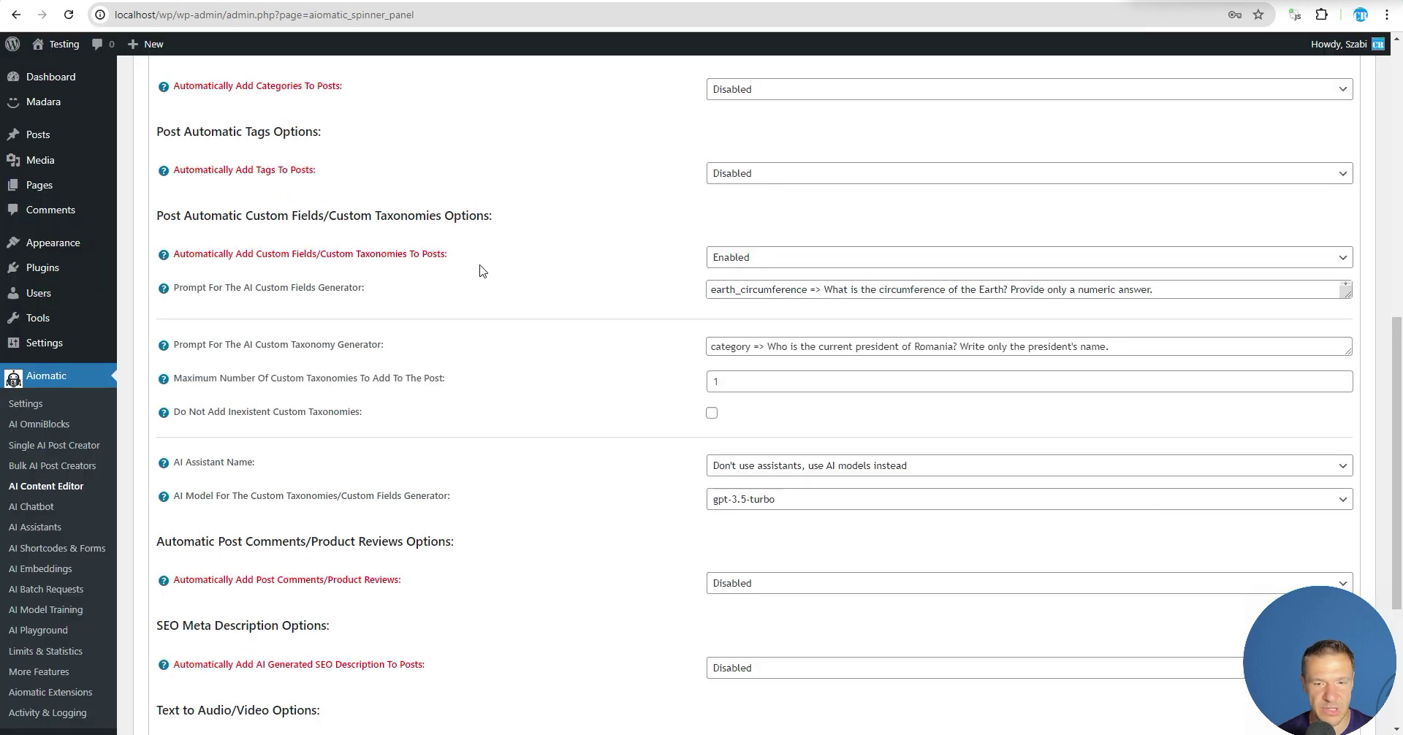
pyautogui.scroll(10, 570, 397)
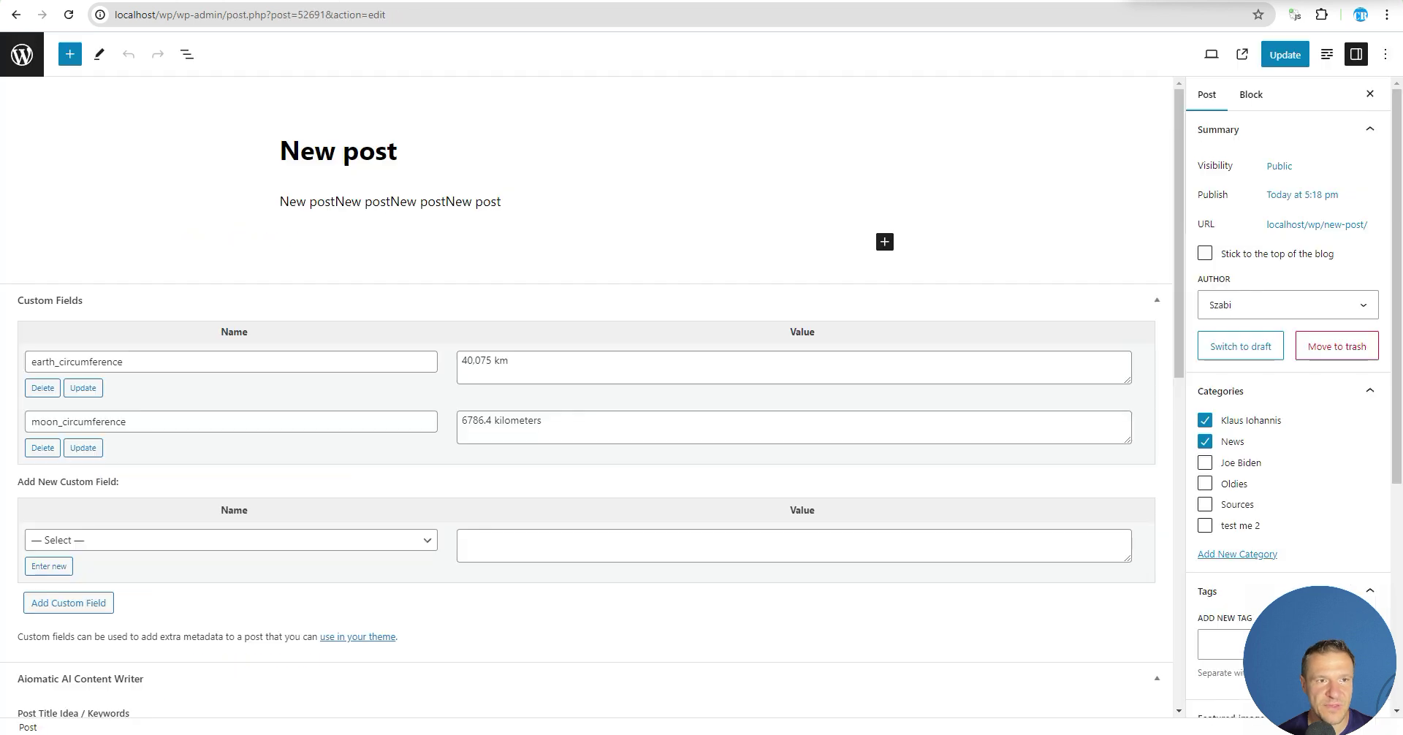
# Step: Review the test post's Aiomatic processing panel and the bulk editing settings, post filters and manual run actions for existing content
pyautogui.click(1326, 54)
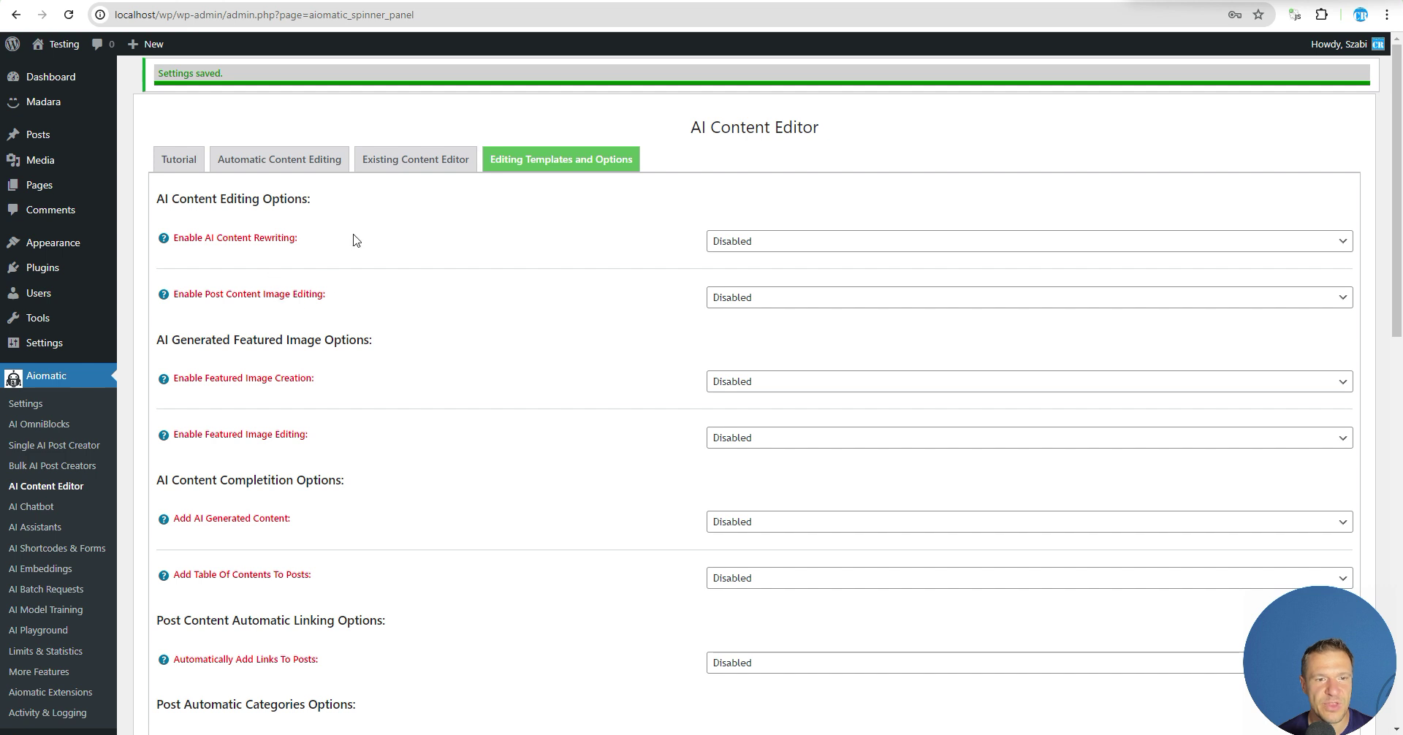
pyautogui.click(406, 150)
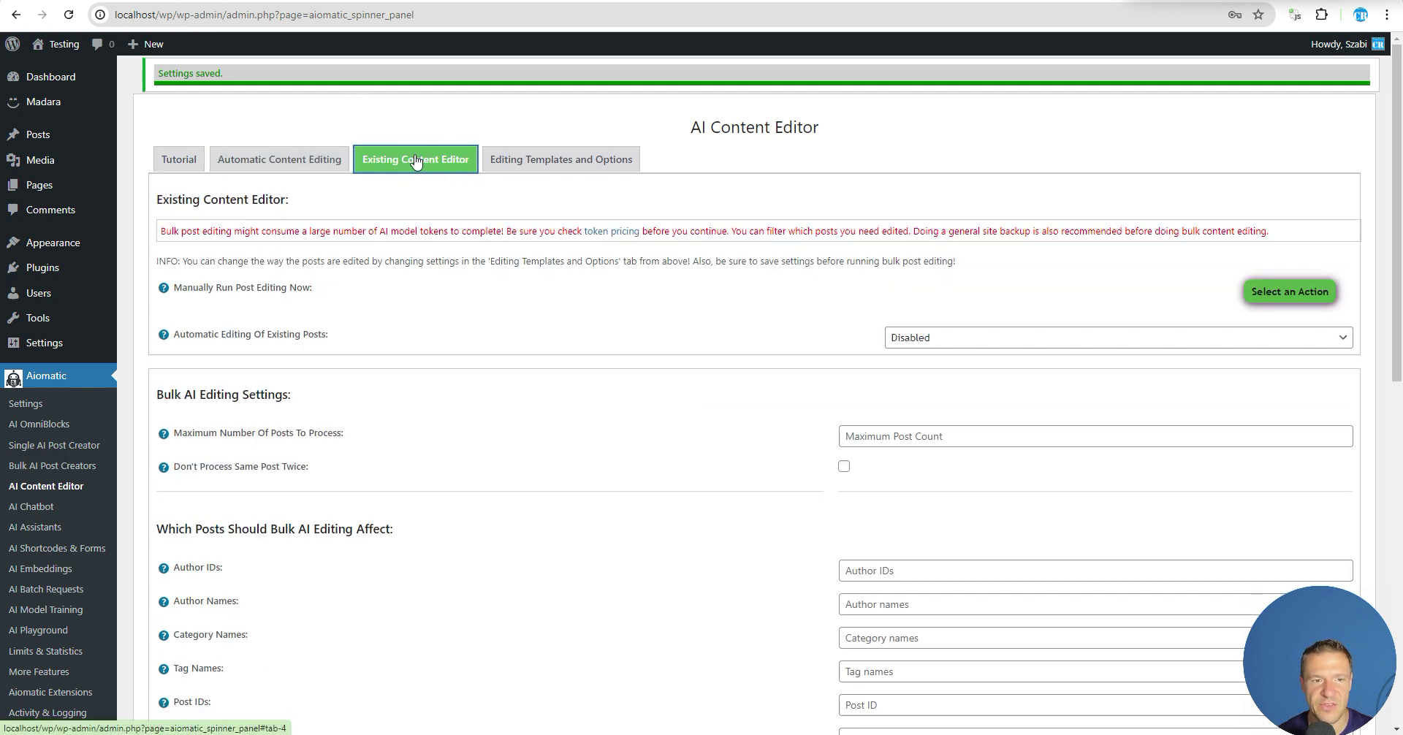
pyautogui.scroll(-5, 876, 438)
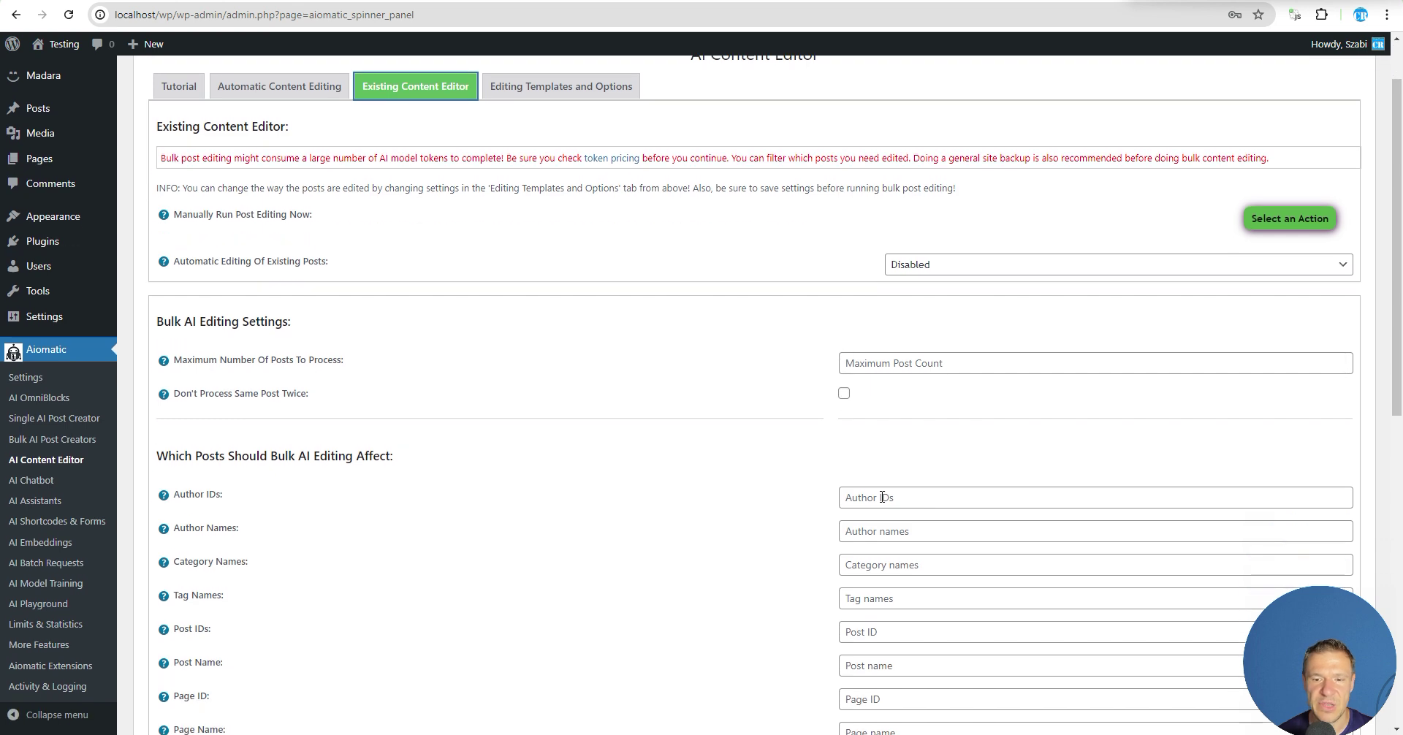
pyautogui.scroll(-5, 616, 417)
pyautogui.scroll(10, 792, 579)
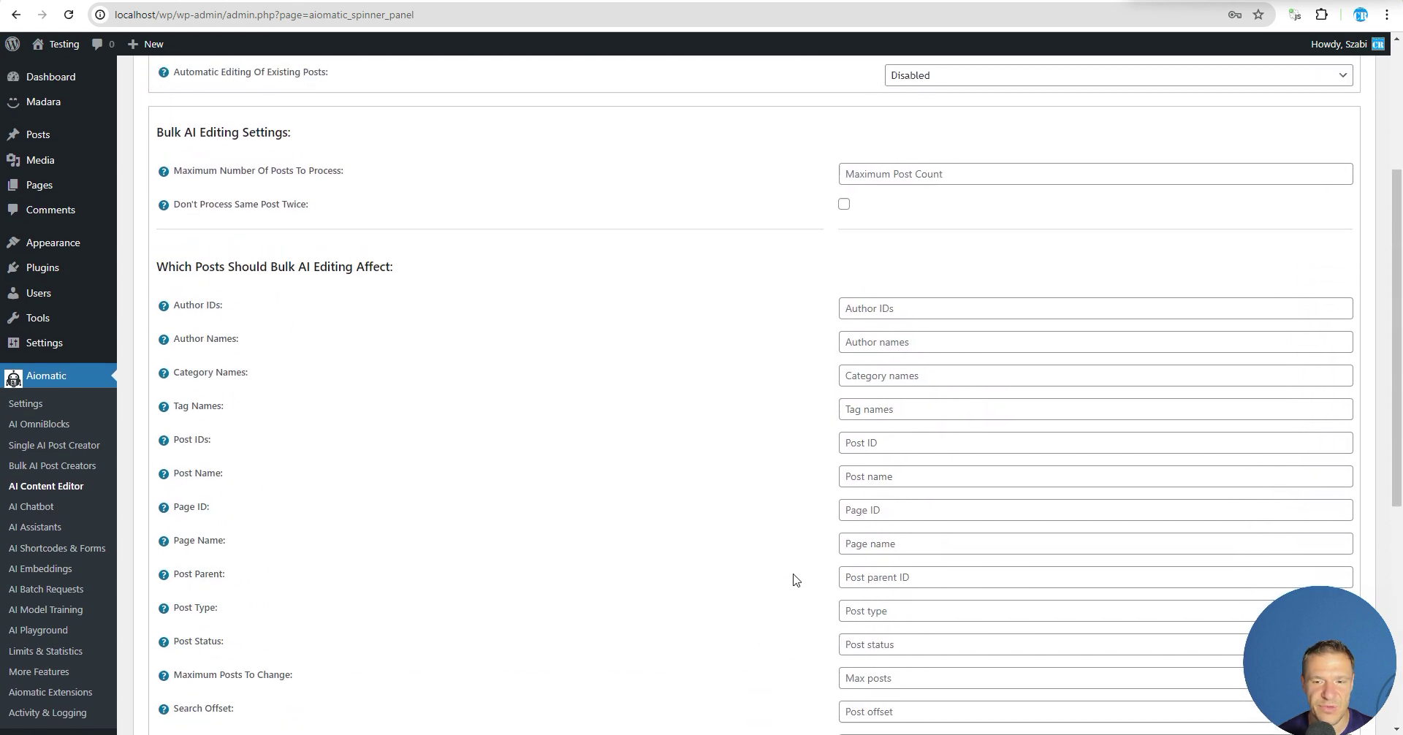
pyautogui.scroll(-5, 765, 476)
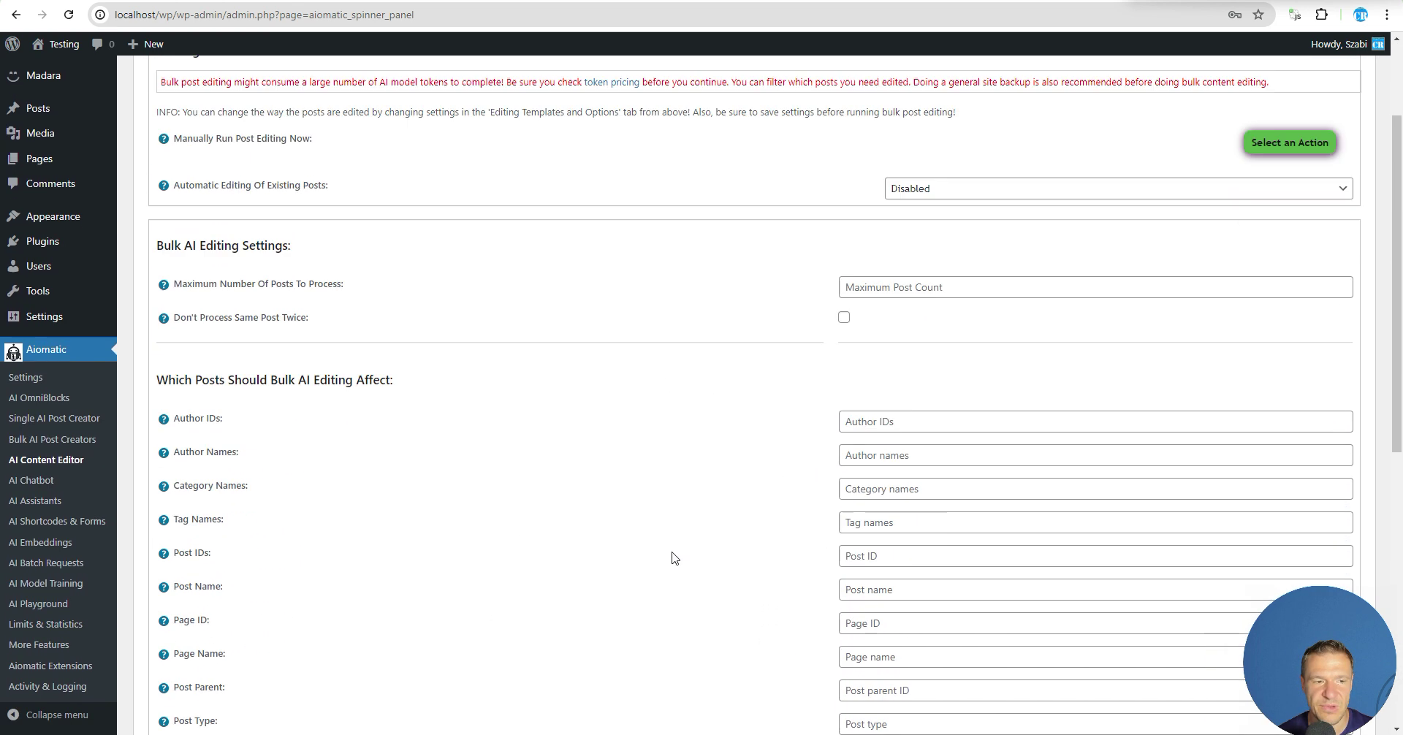
pyautogui.scroll(5, 714, 573)
pyautogui.click(1290, 292)
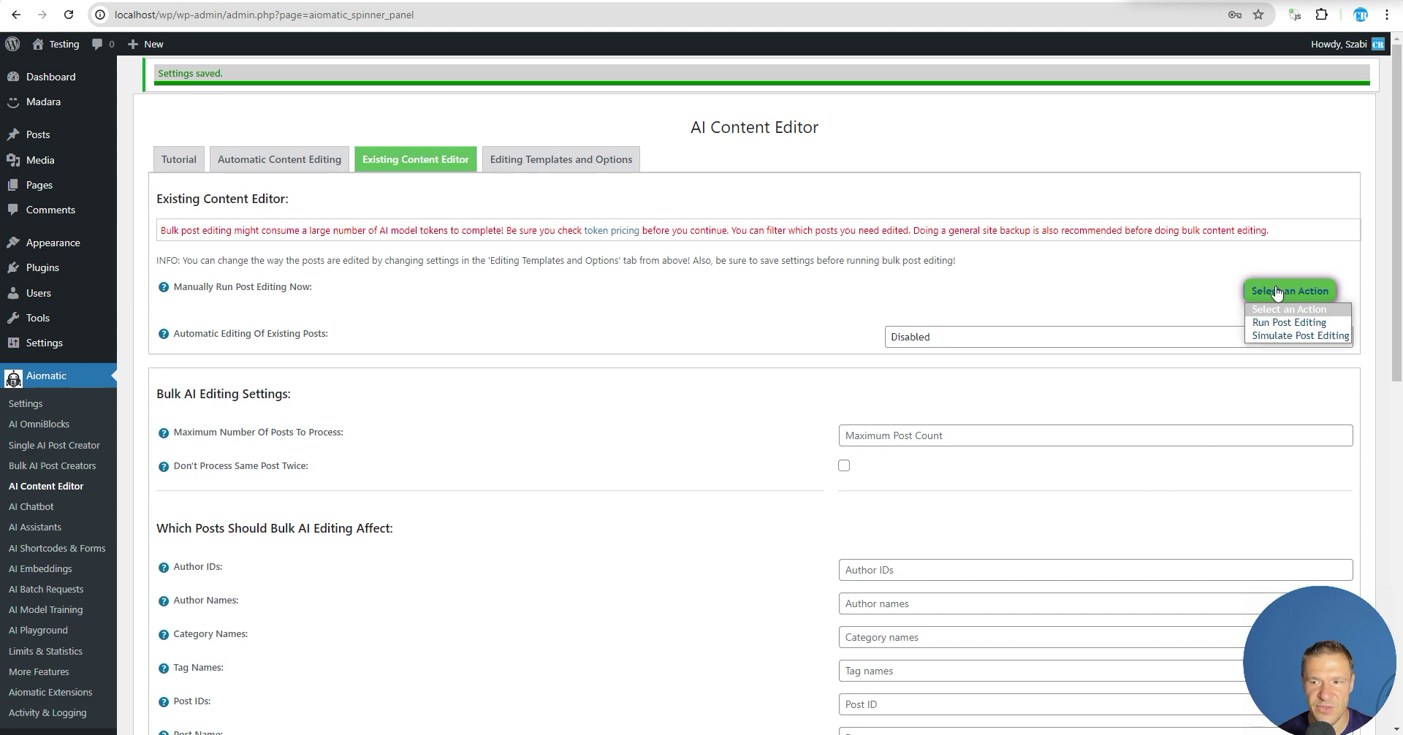
pyautogui.click(736, 317)
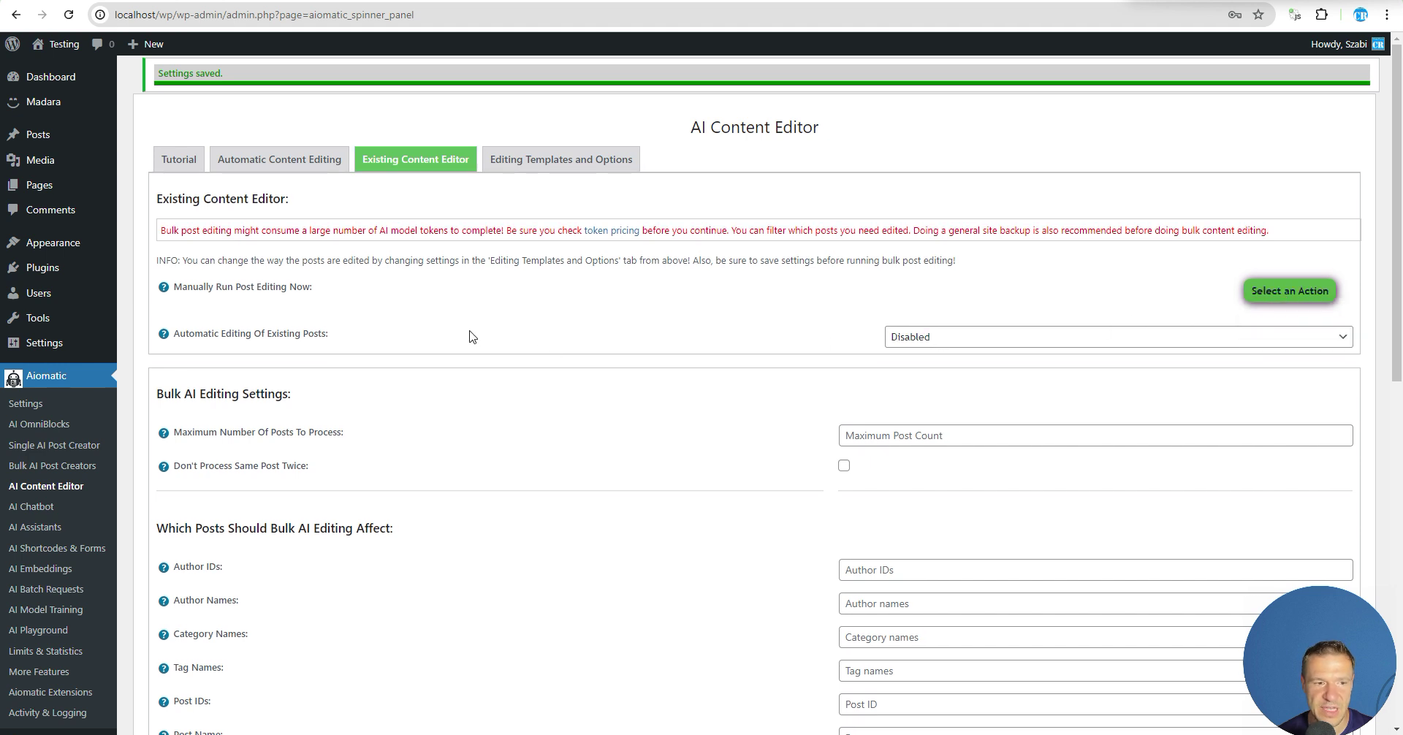
# Step: Enable automatic editing of published posts in the AI Content Editor, turn off the async posting method, and save the settings
pyautogui.click(284, 165)
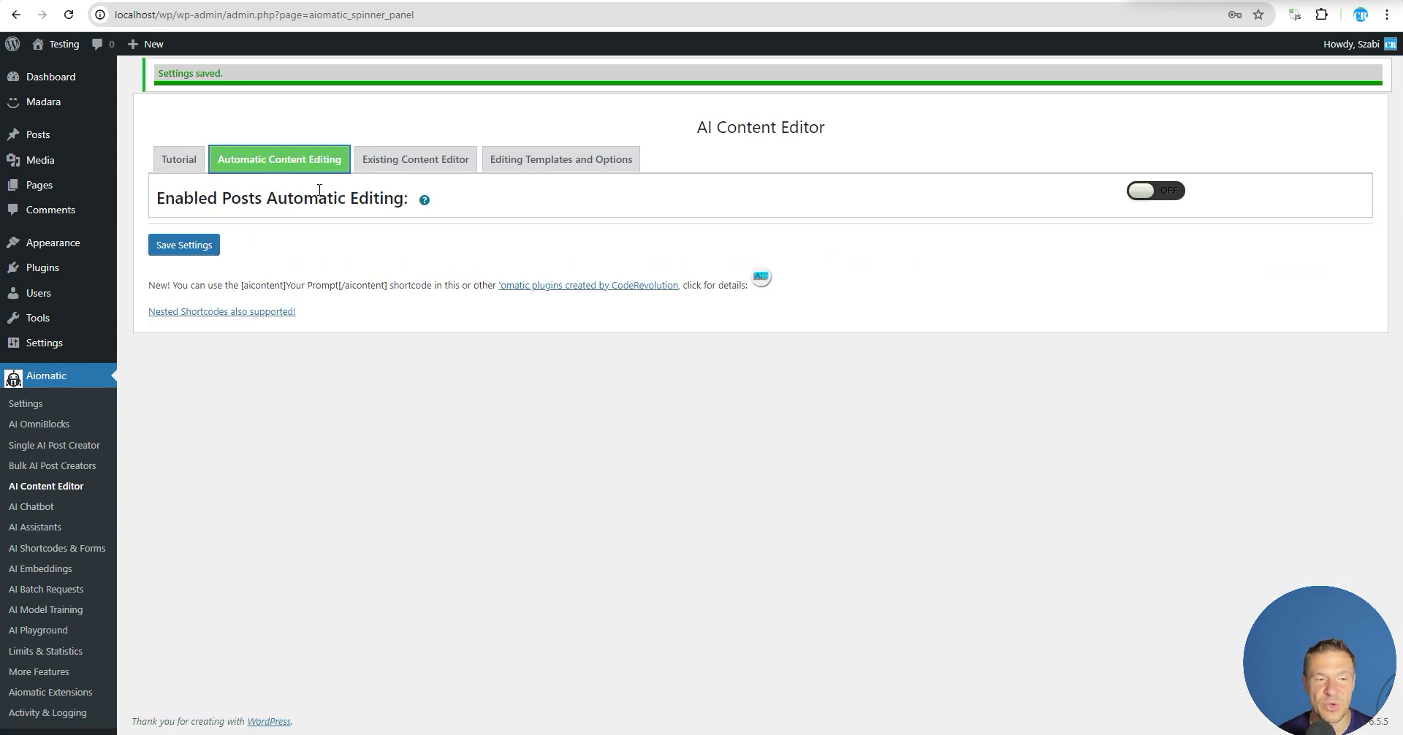
pyautogui.click(1135, 193)
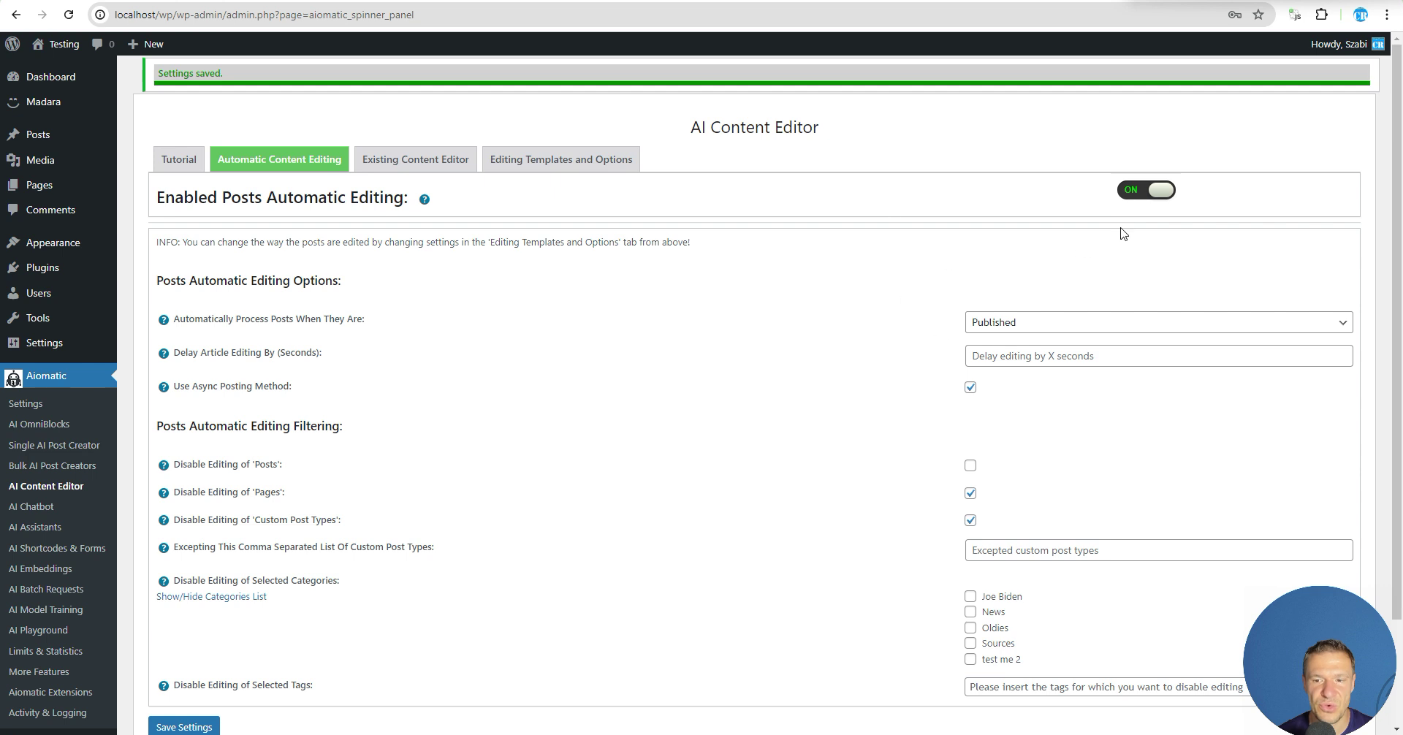
pyautogui.scroll(-2, 953, 296)
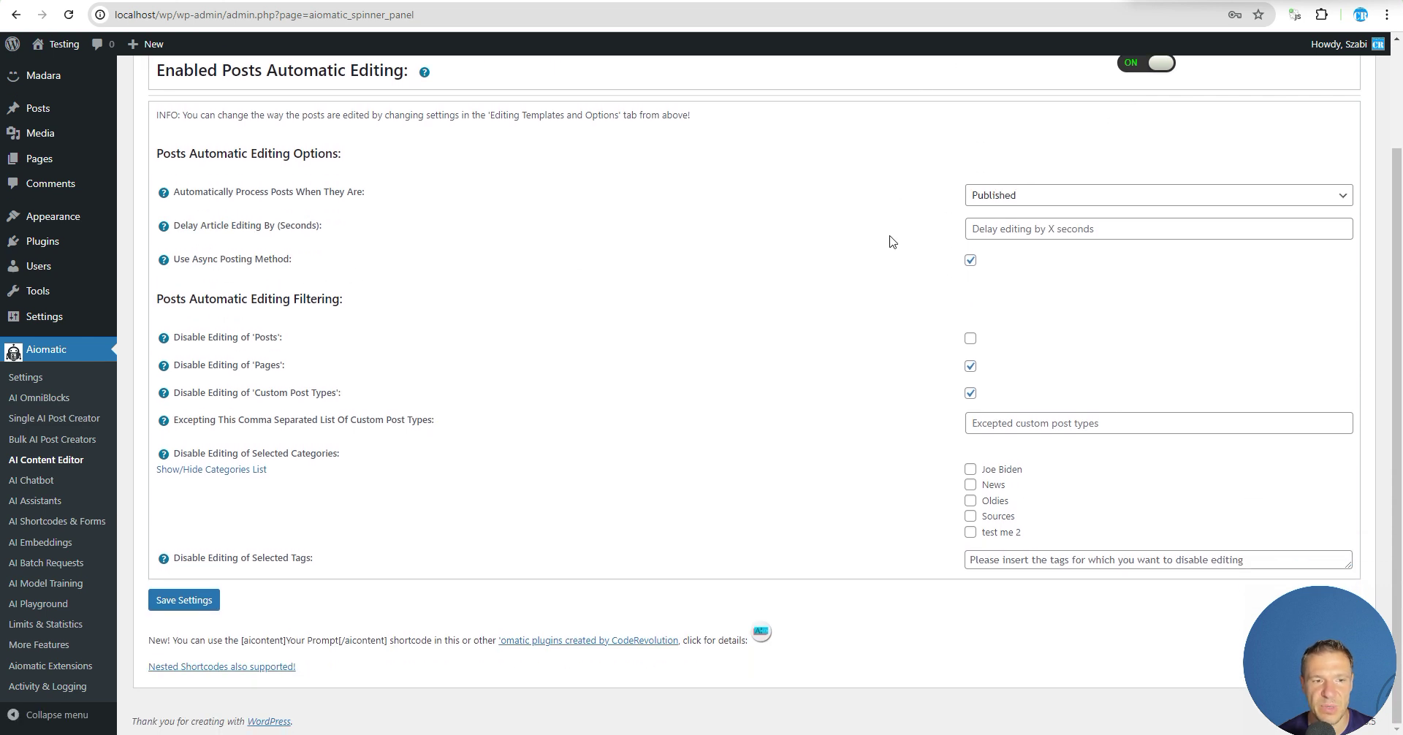
pyautogui.click(970, 261)
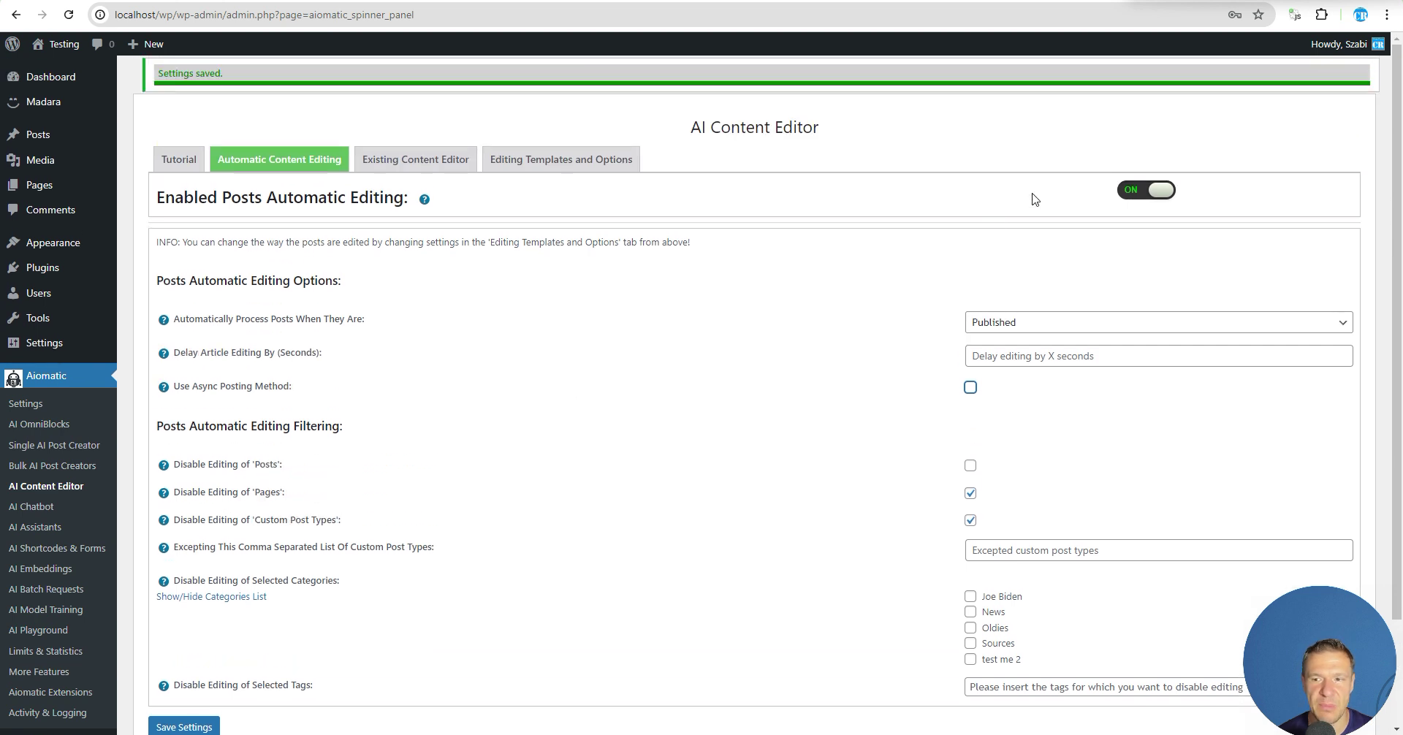
pyautogui.scroll(-2, 853, 356)
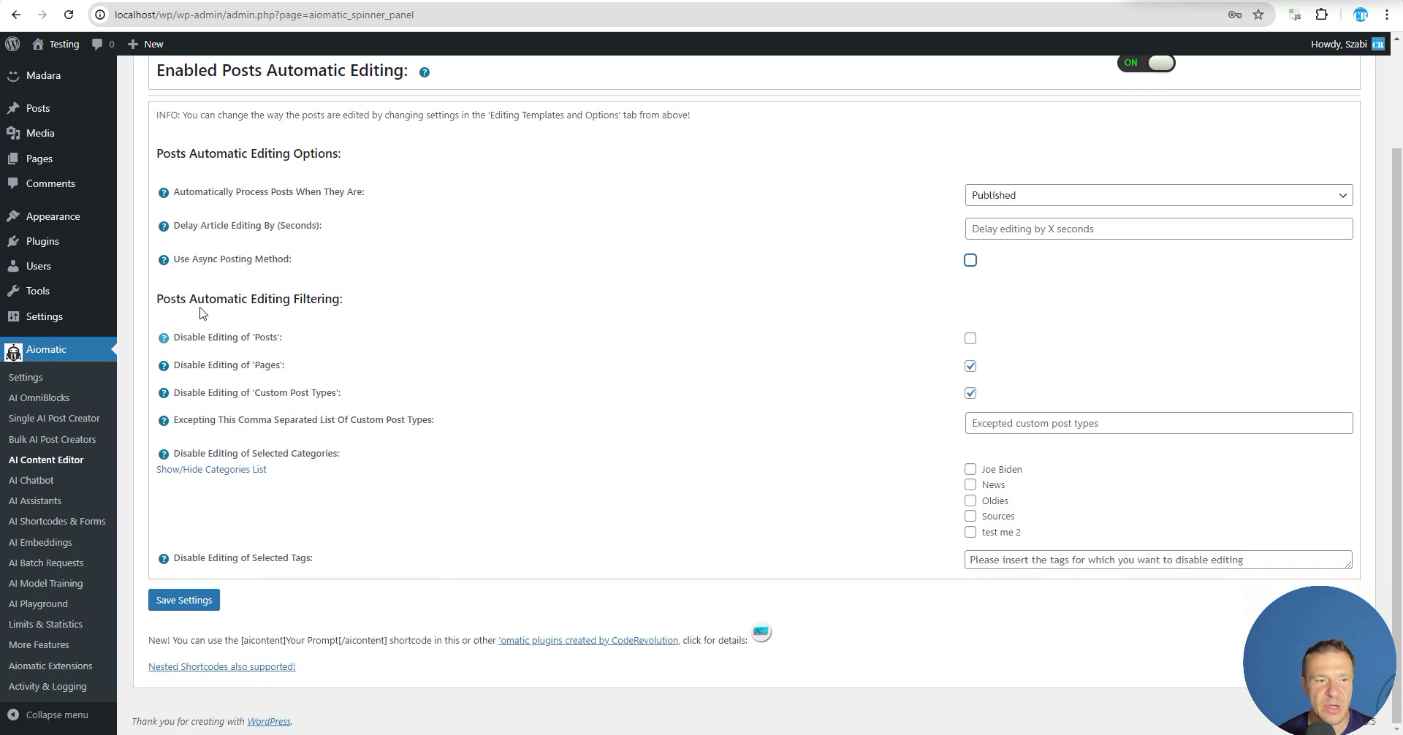
pyautogui.moveTo(188, 338); pyautogui.dragTo(287, 344)
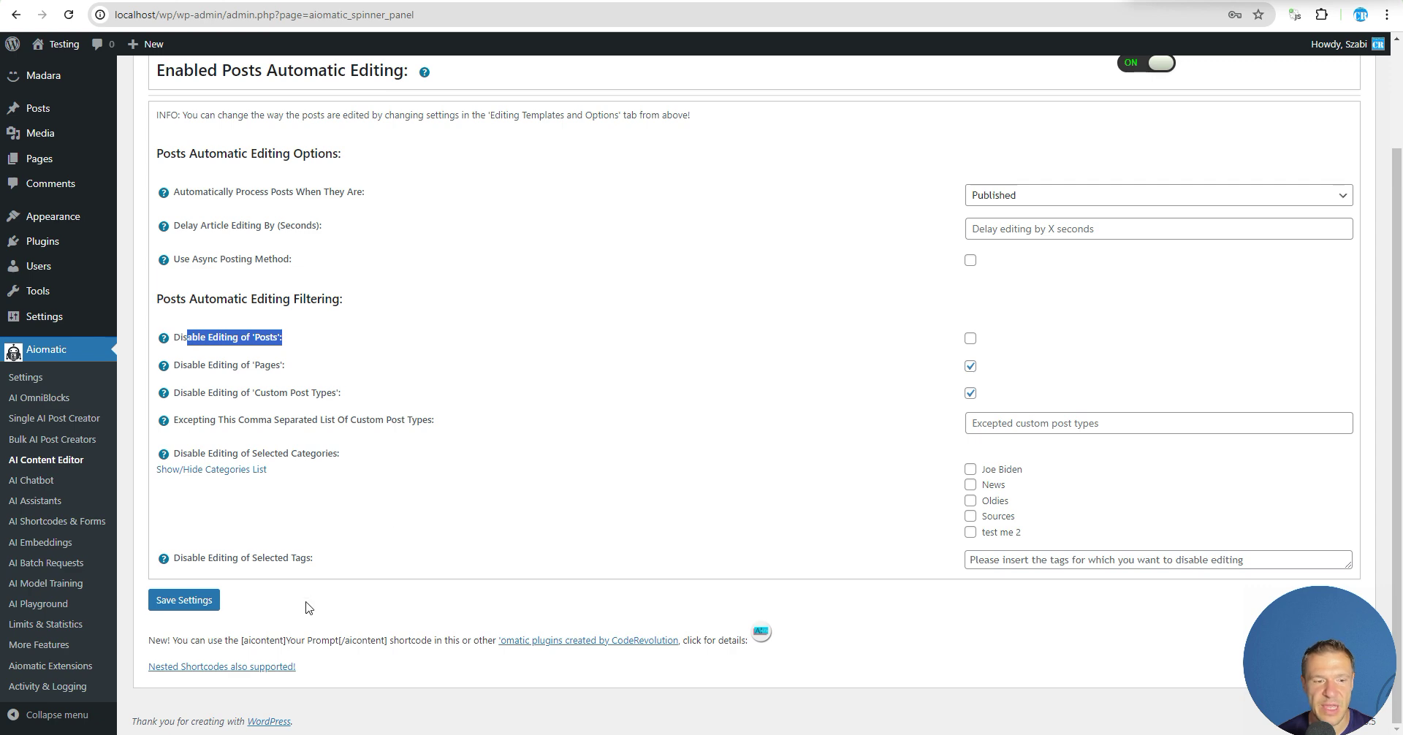
pyautogui.click(172, 600)
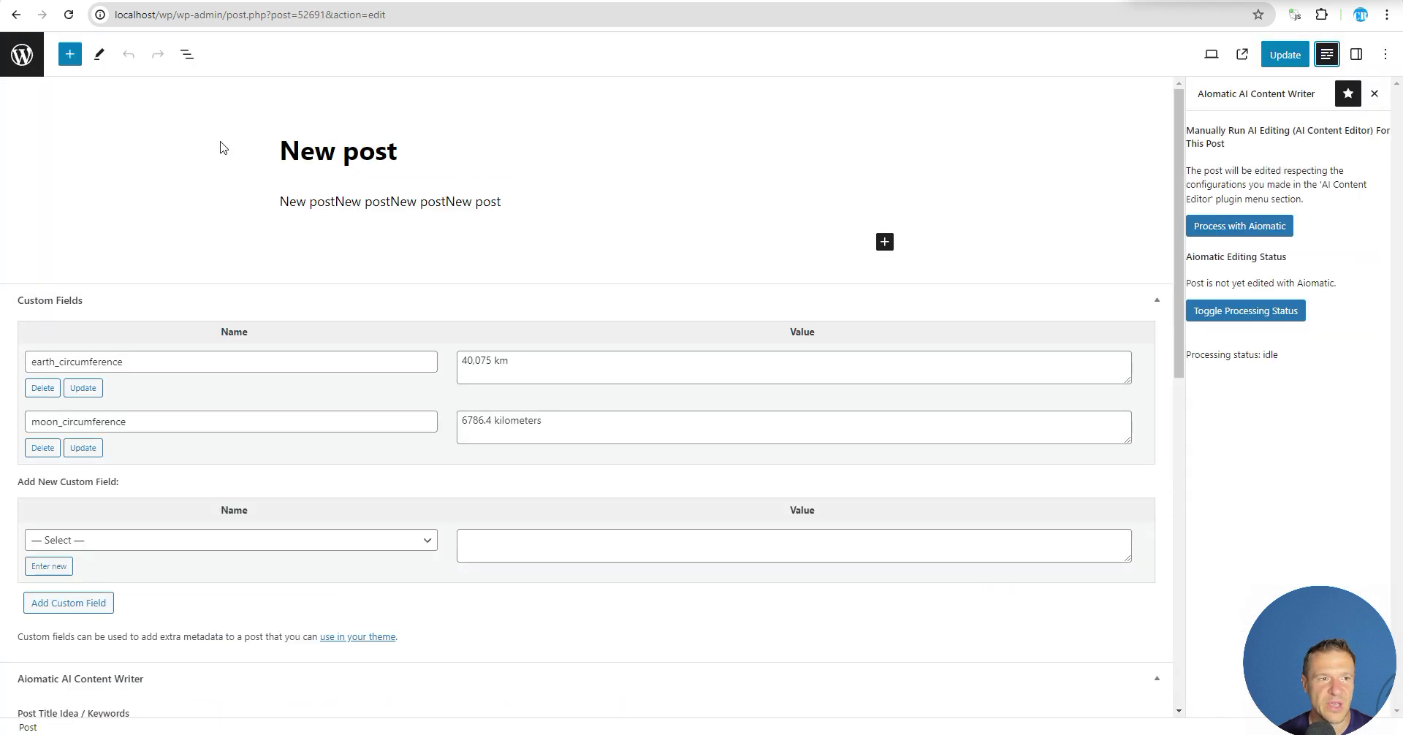
# Step: Create a new post titled "New post 2" without body content and publish it
pyautogui.click(33, 56)
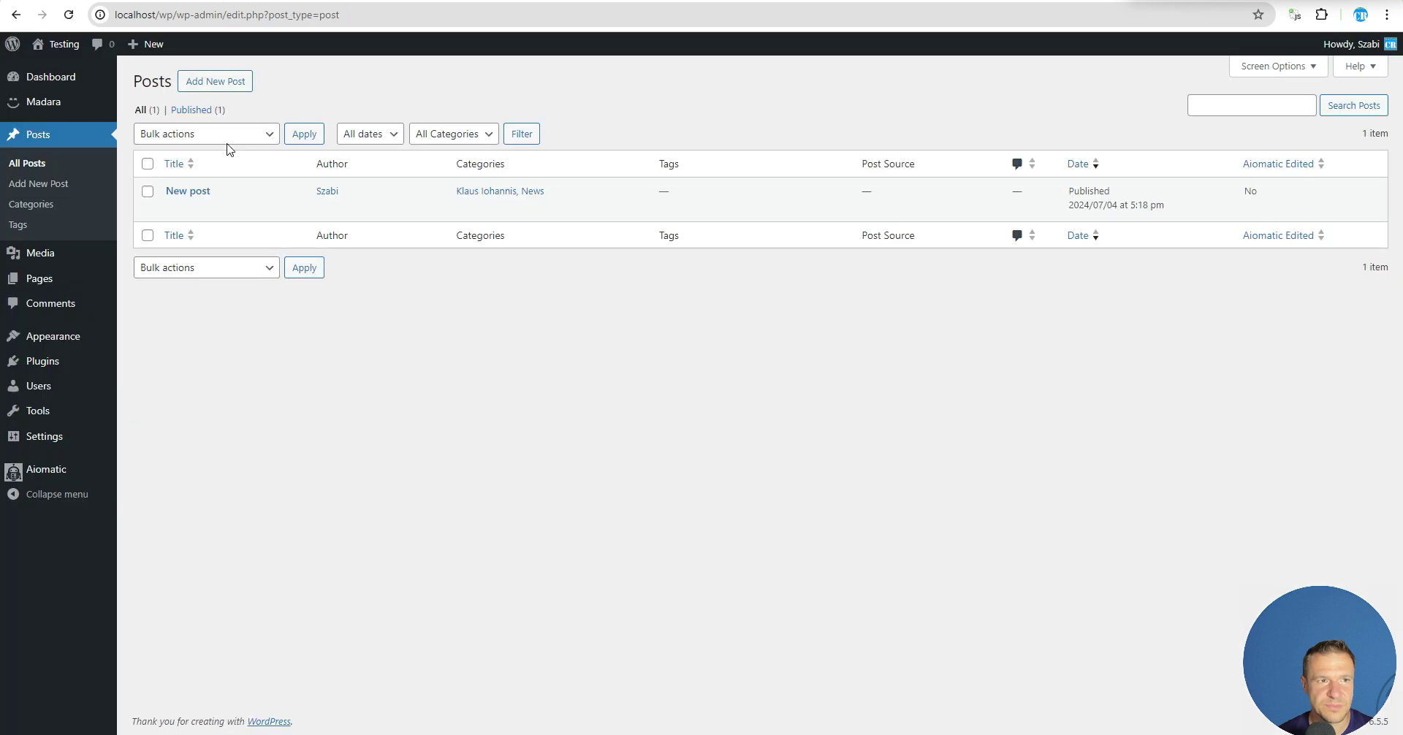
pyautogui.click(211, 81)
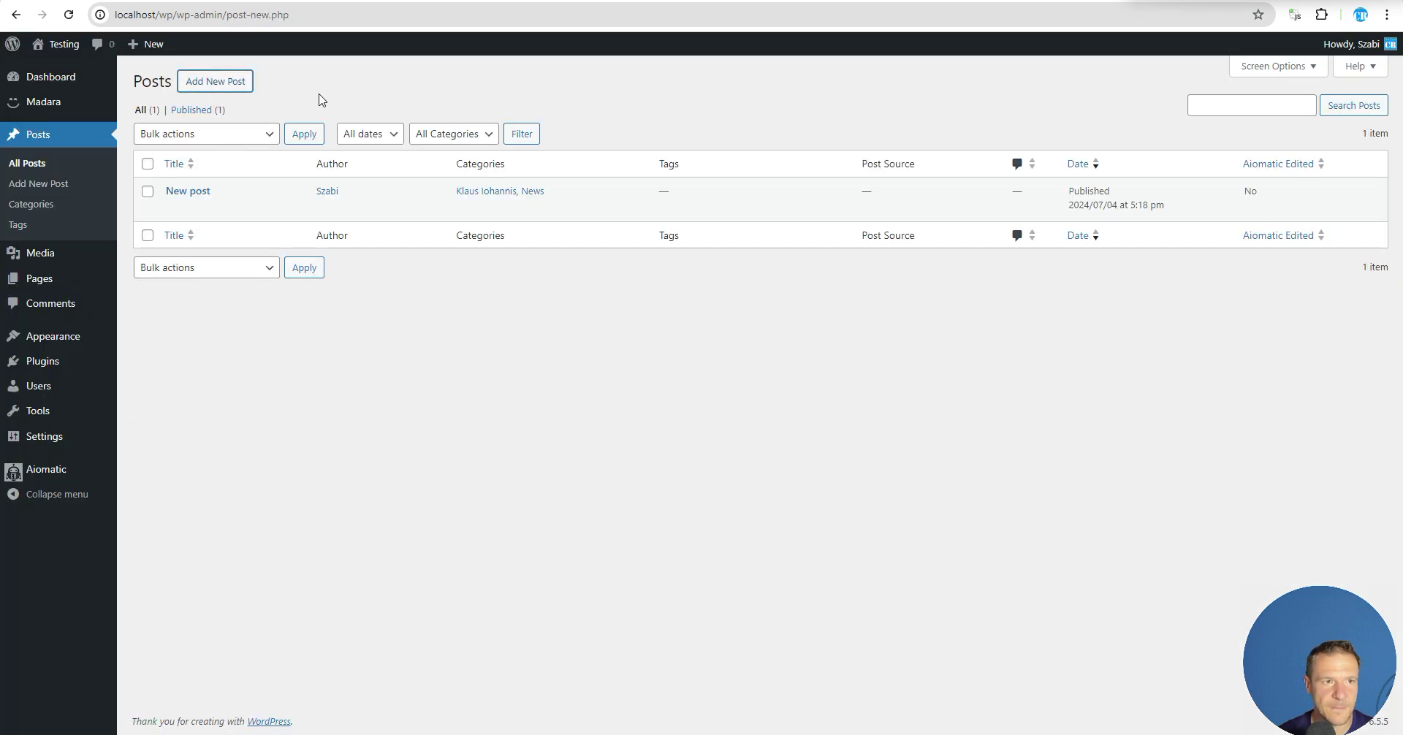
pyautogui.write('New post 2')
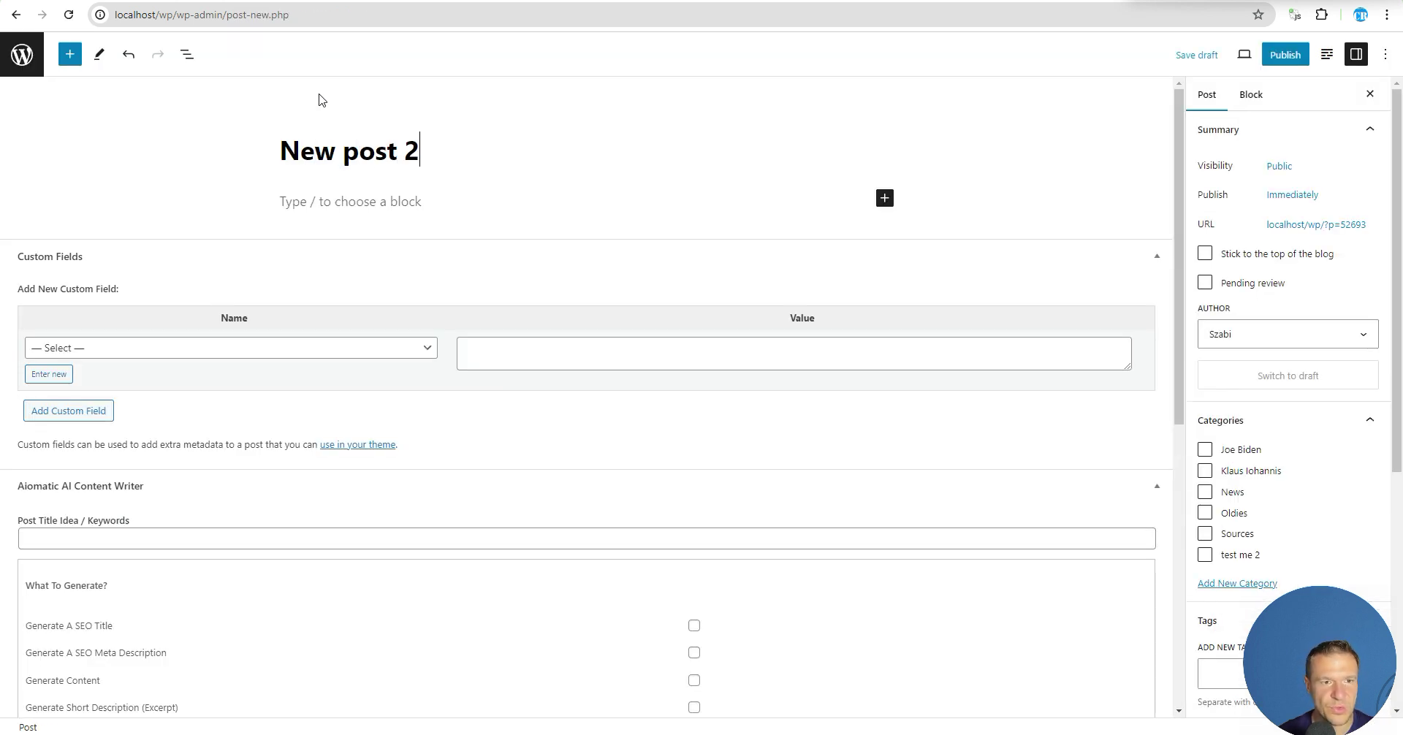
pyautogui.click(1285, 55)
pyautogui.click(1250, 55)
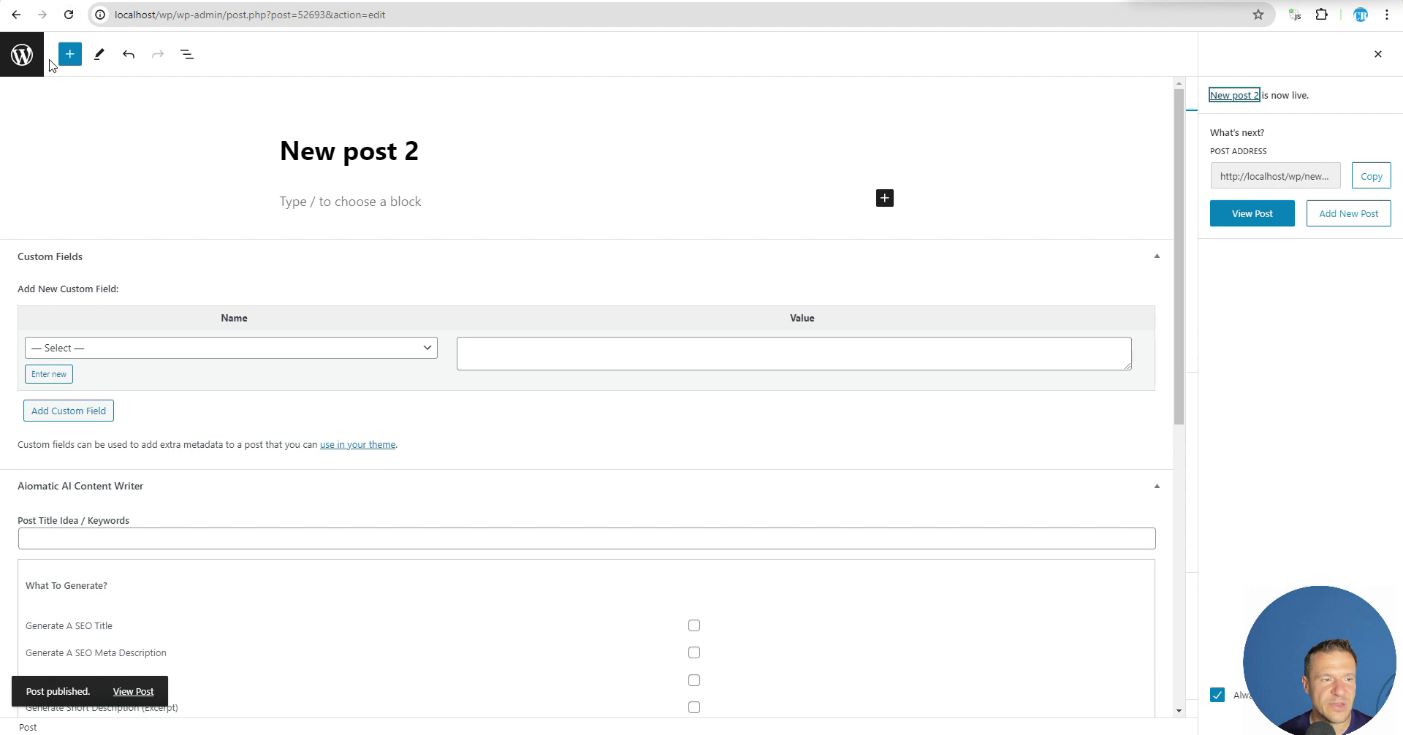
# Step: Reopen "New post 2" from the posts list and compare its generated circumference custom fields with those of "New post"
pyautogui.click(22, 54)
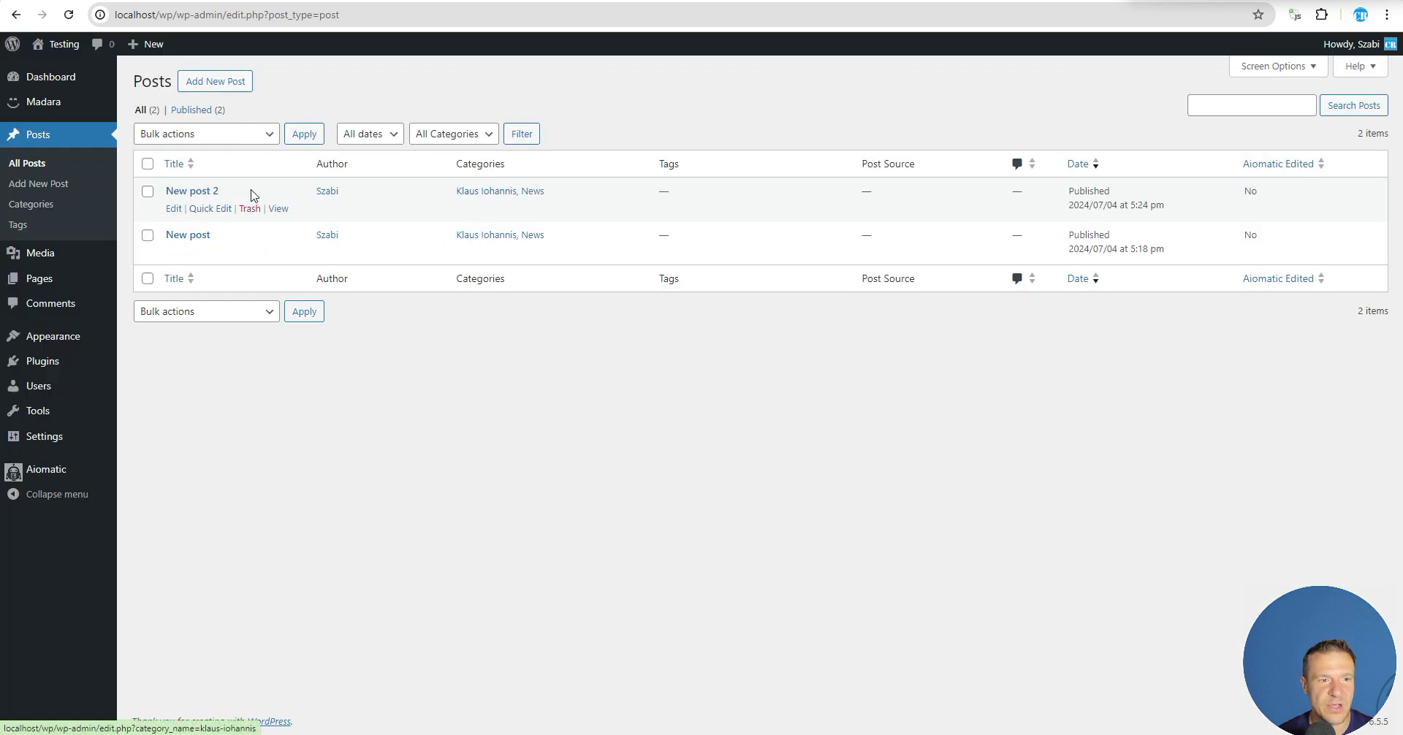
pyautogui.click(207, 192)
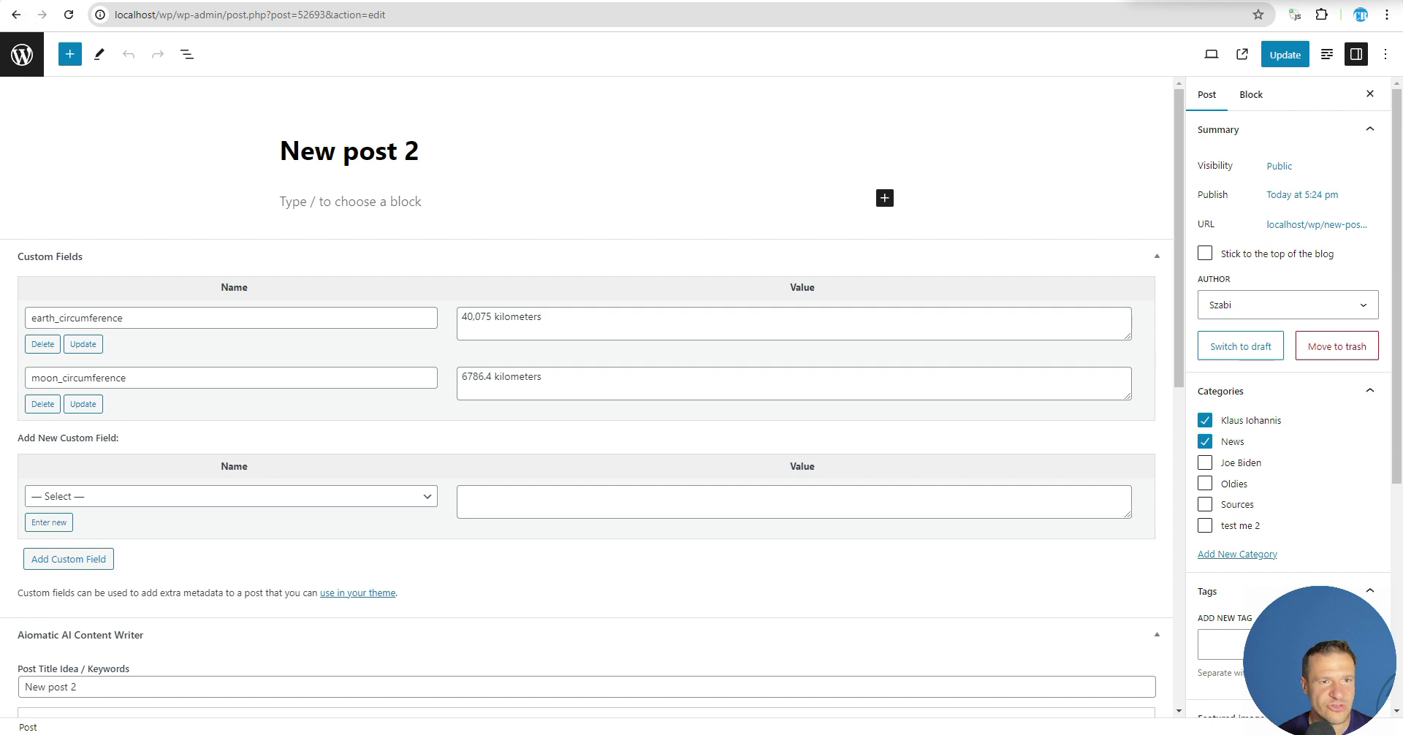
pyautogui.click(22, 54)
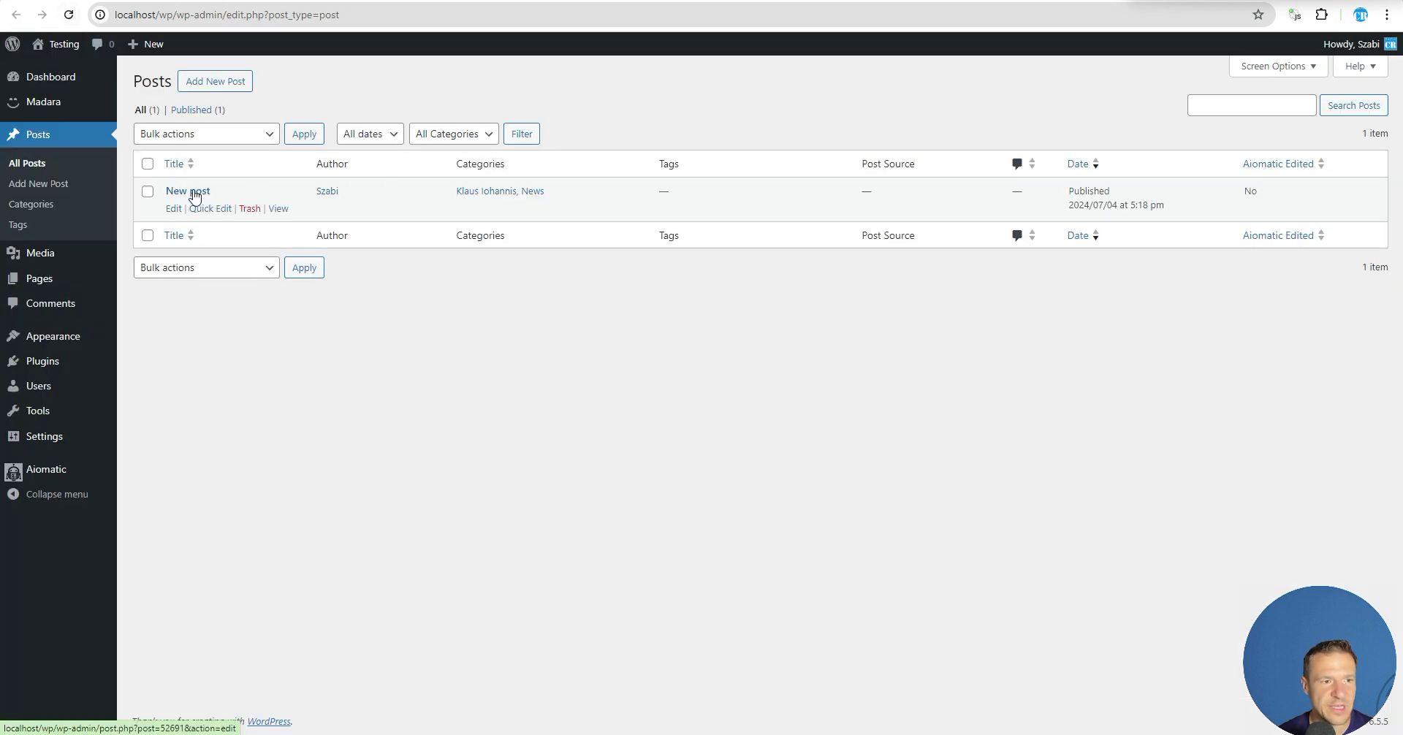
pyautogui.click(191, 193)
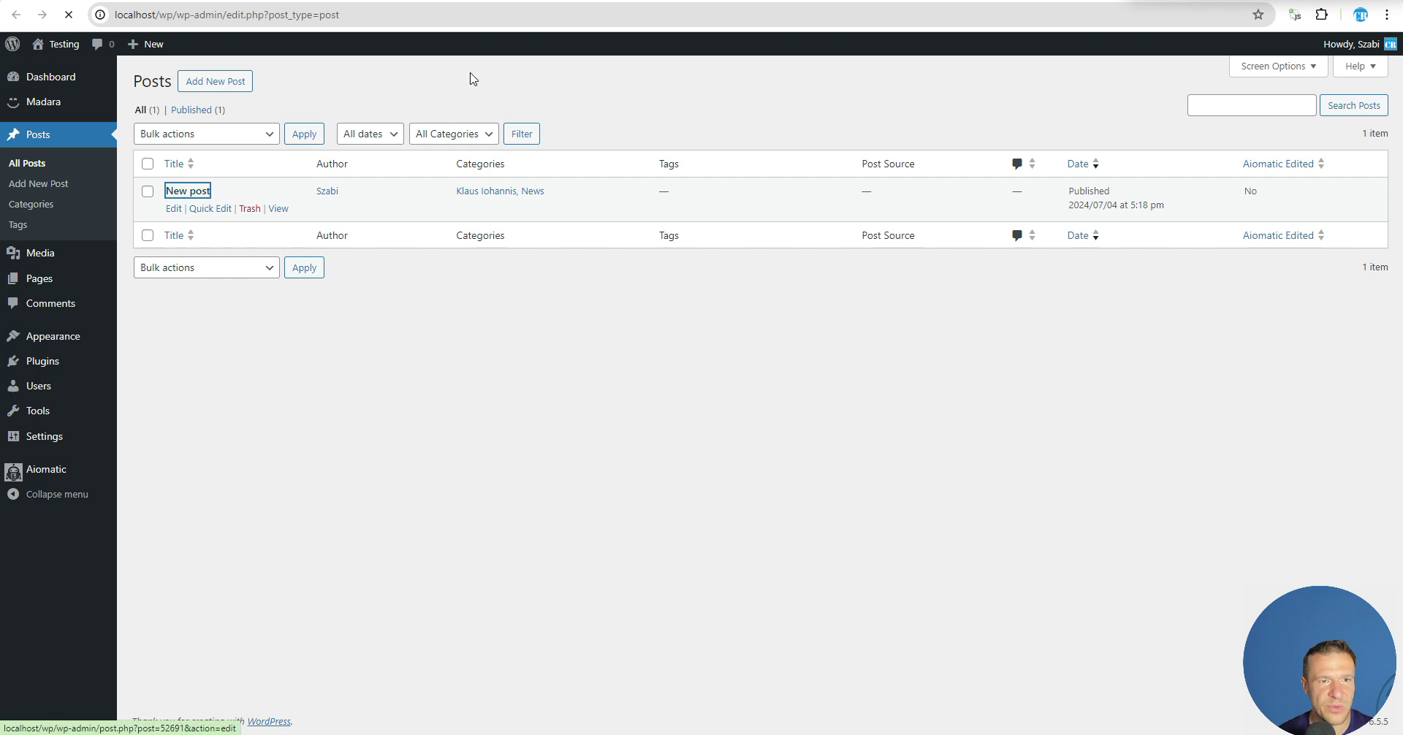
pyautogui.scroll(-2, 467, 146)
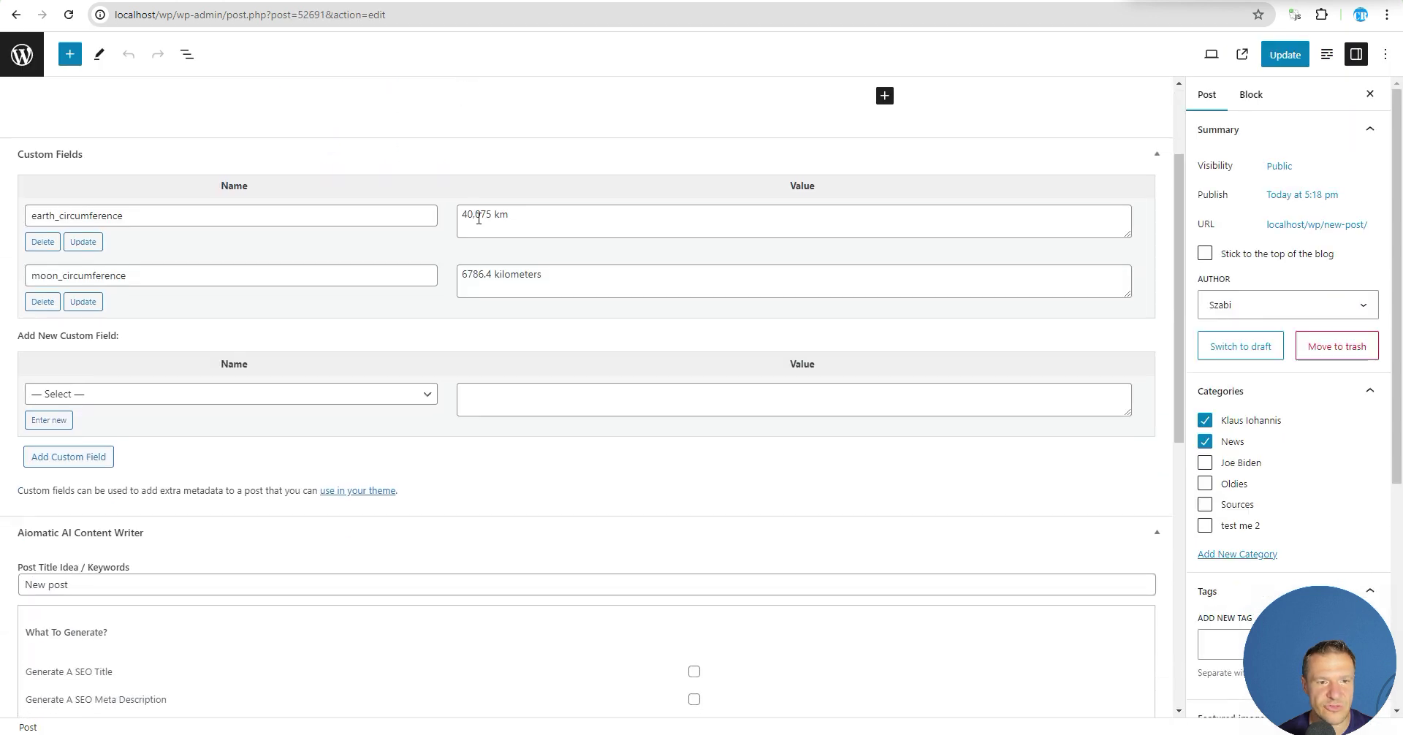
pyautogui.moveTo(467, 213); pyautogui.dragTo(487, 214)
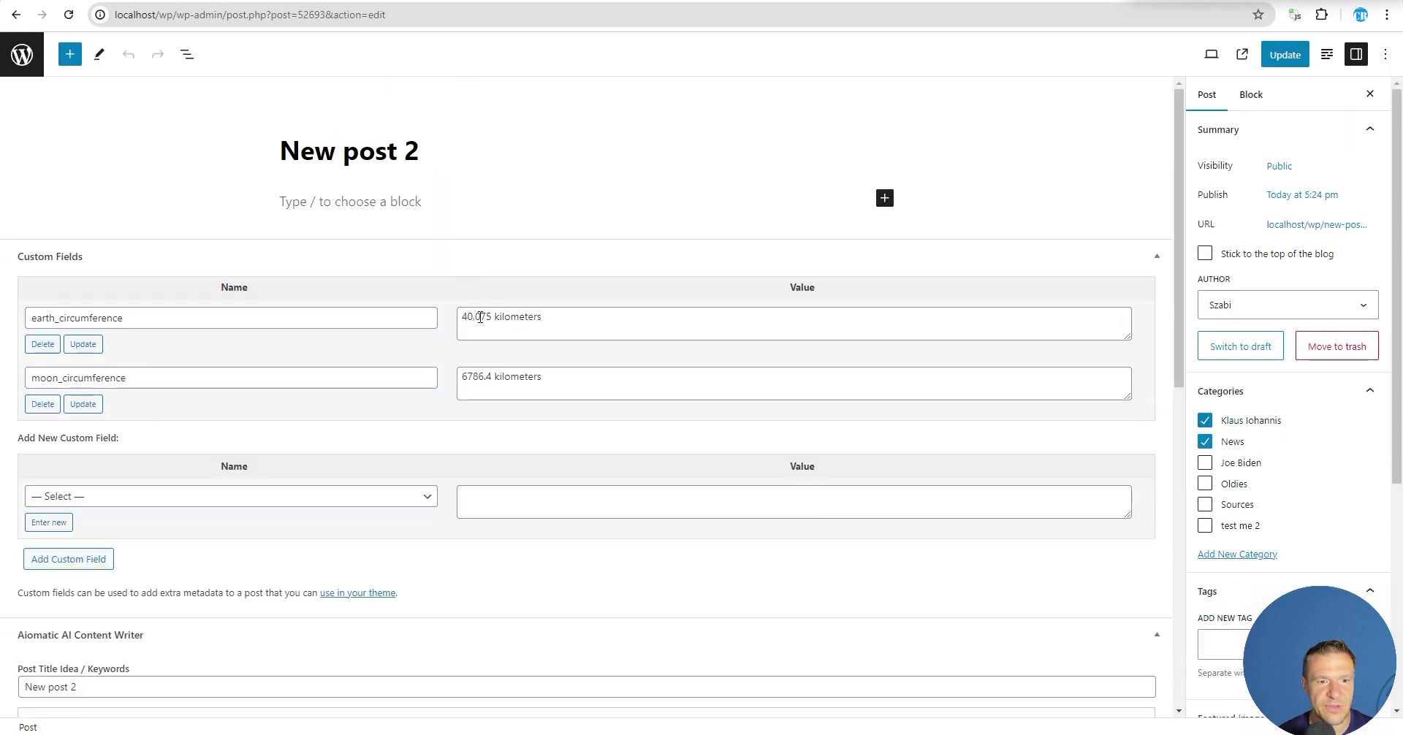
pyautogui.doubleClick(480, 316)
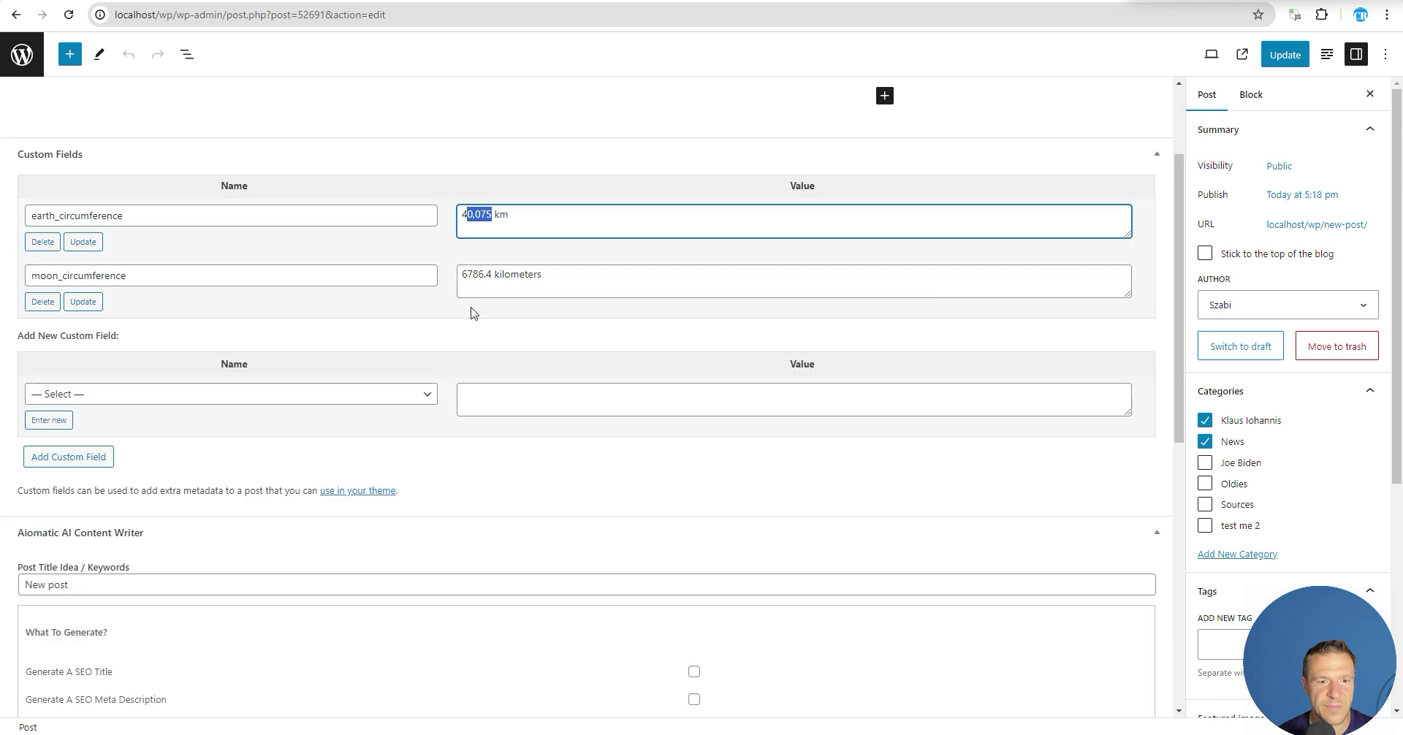
pyautogui.moveTo(463, 274); pyautogui.dragTo(495, 275)
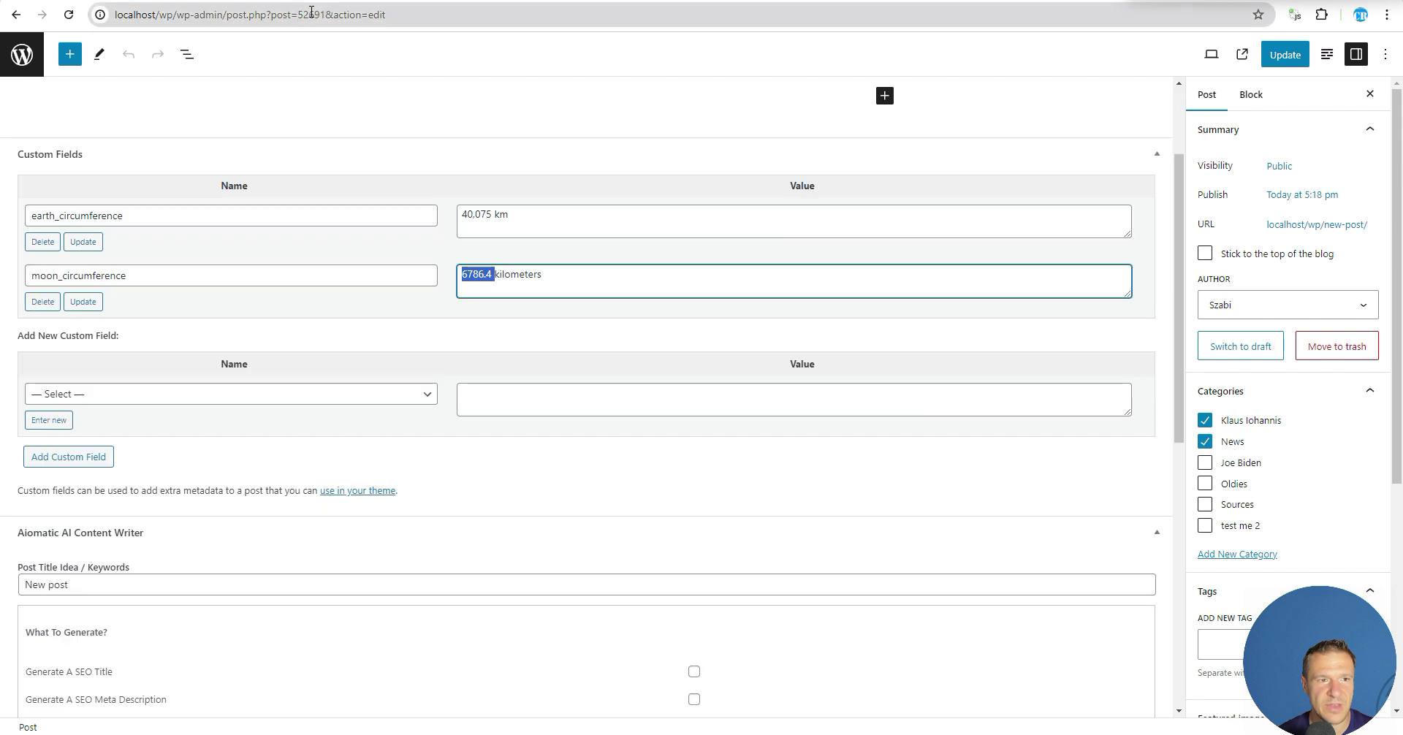
pyautogui.doubleClick(312, 16)
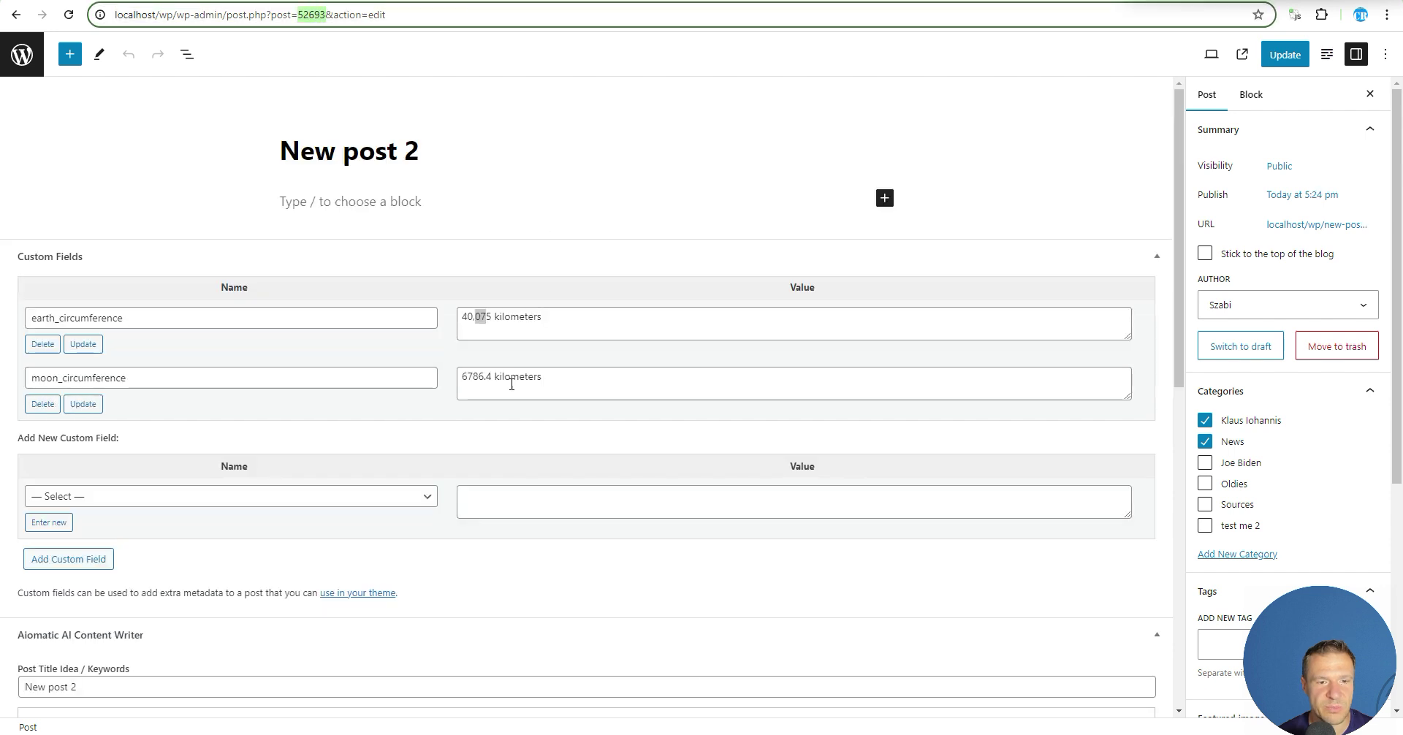
pyautogui.doubleClick(511, 384)
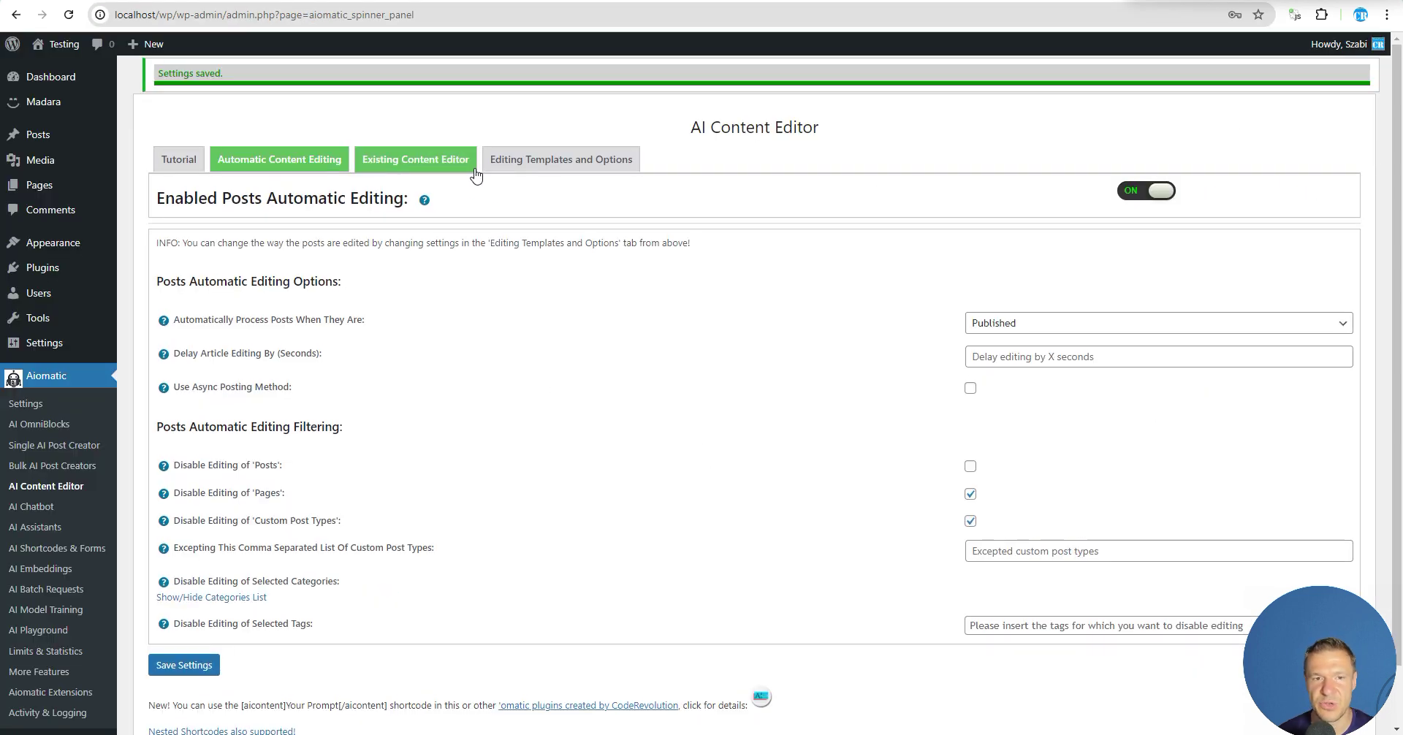
# Step: Turn off automatic post editing in the AI Content Editor and save the settings
pyautogui.click(1132, 189)
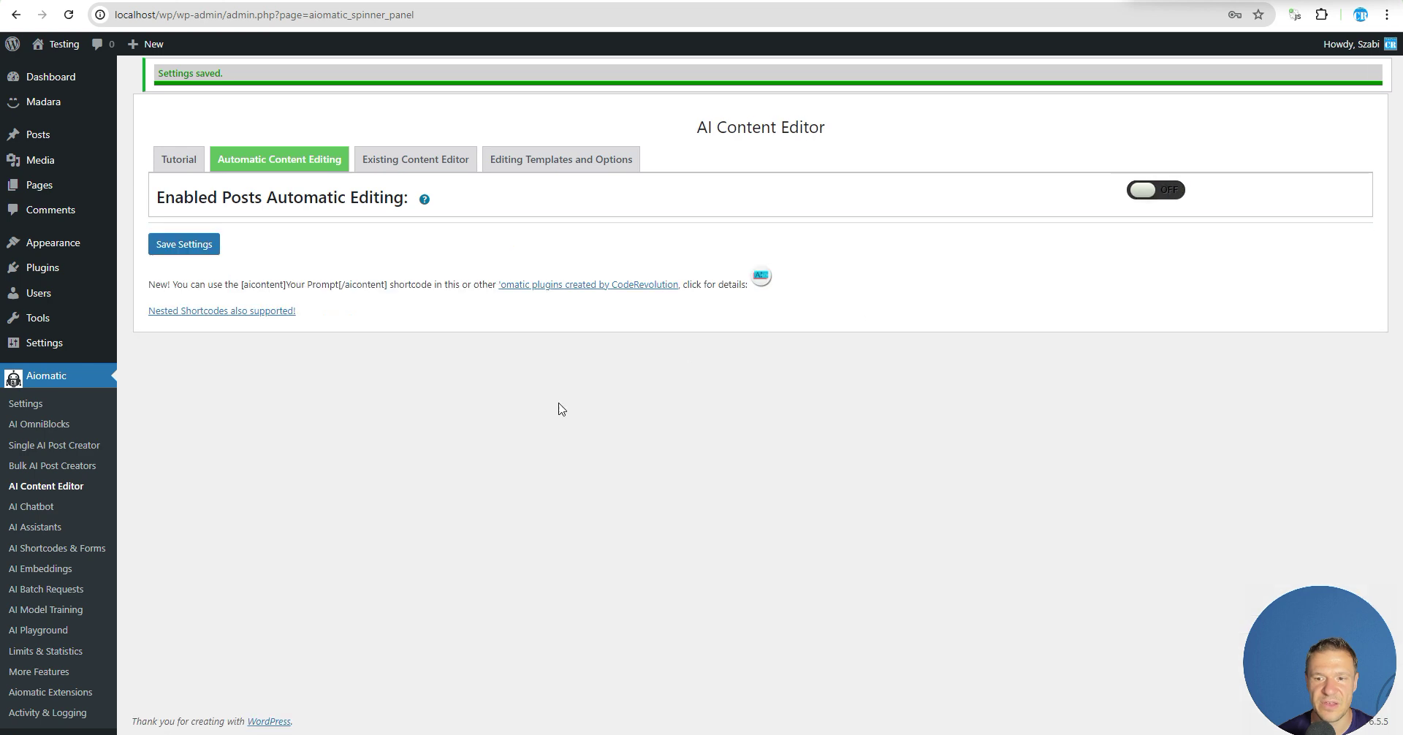
pyautogui.click(198, 247)
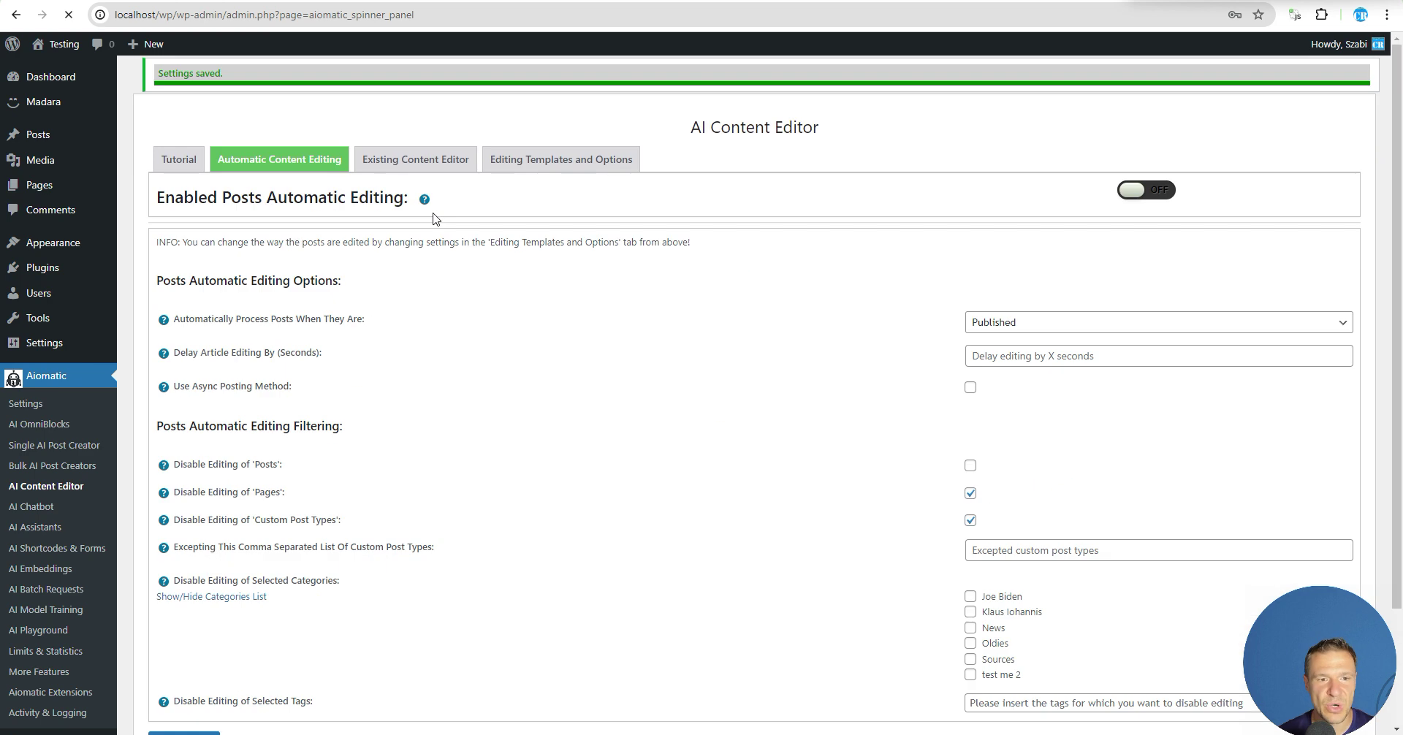
# Step: Review the custom fields and custom taxonomy generator prompts in the editing templates, enlarging the taxonomy prompt box
pyautogui.click(425, 156)
pyautogui.click(511, 159)
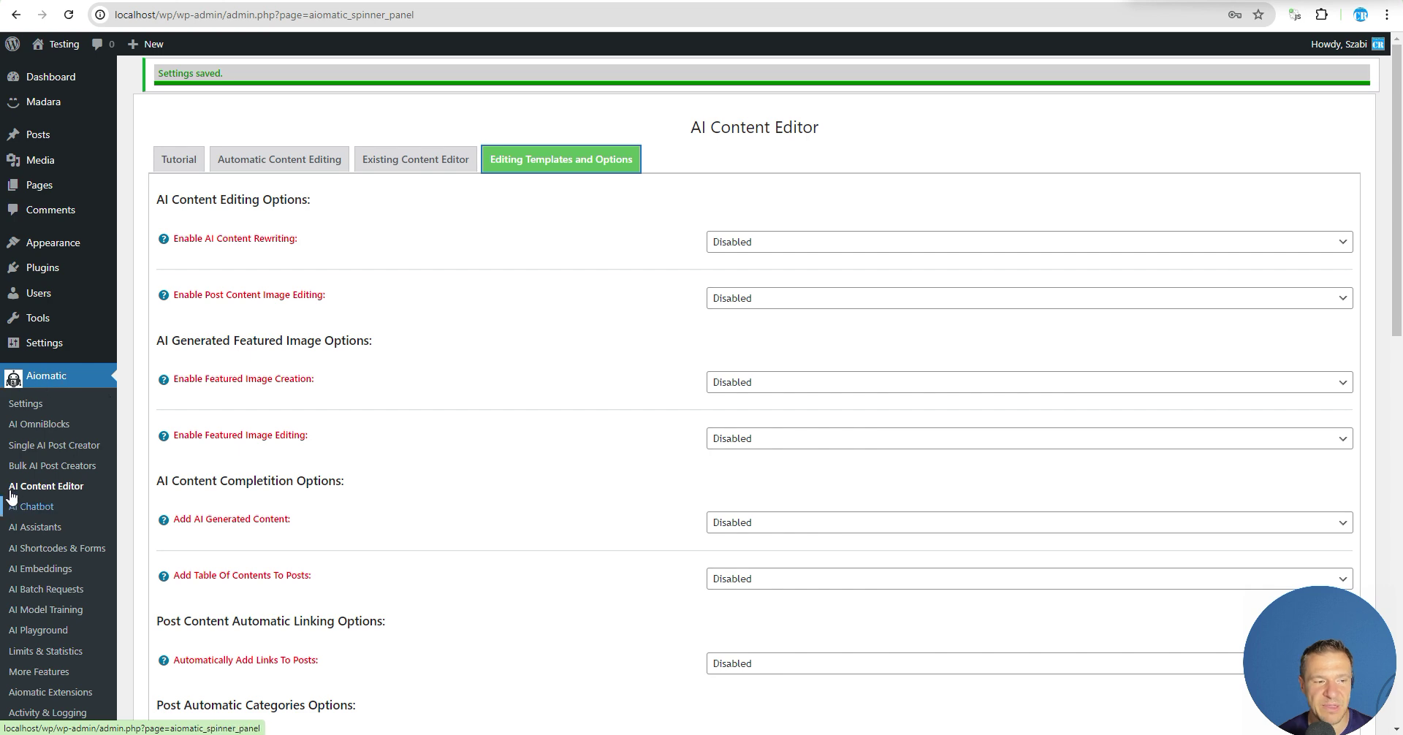
pyautogui.scroll(-9, 367, 434)
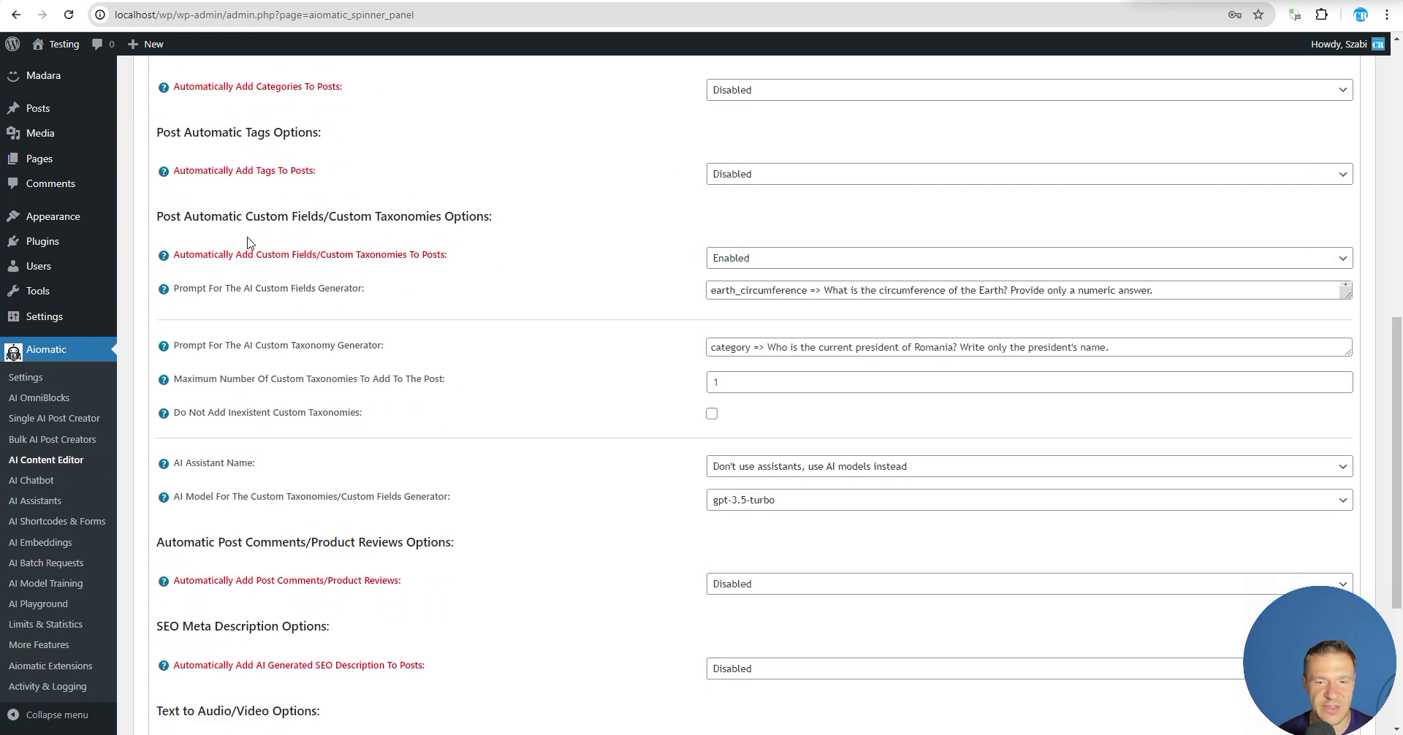
pyautogui.moveTo(712, 289); pyautogui.dragTo(811, 293)
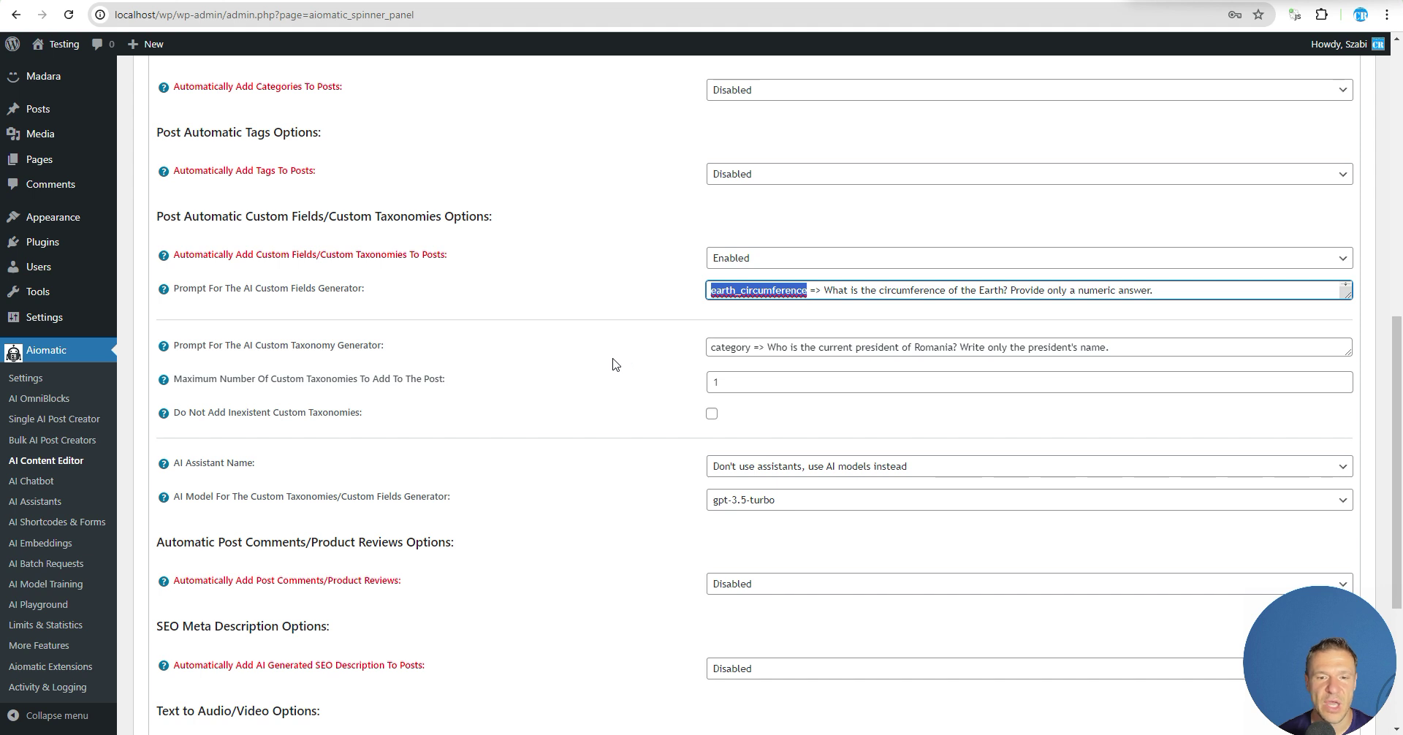
pyautogui.moveTo(718, 347); pyautogui.dragTo(750, 348)
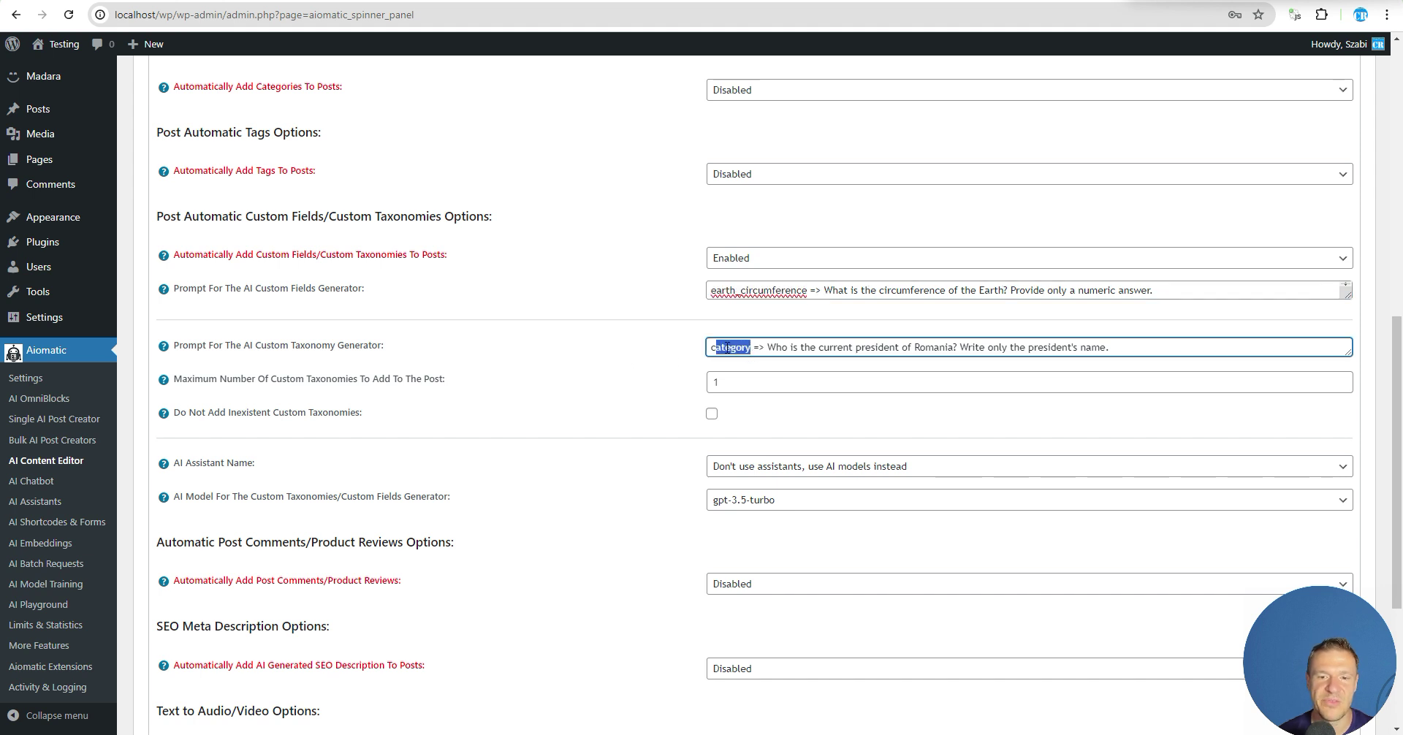
pyautogui.moveTo(1349, 353); pyautogui.dragTo(1350, 471)
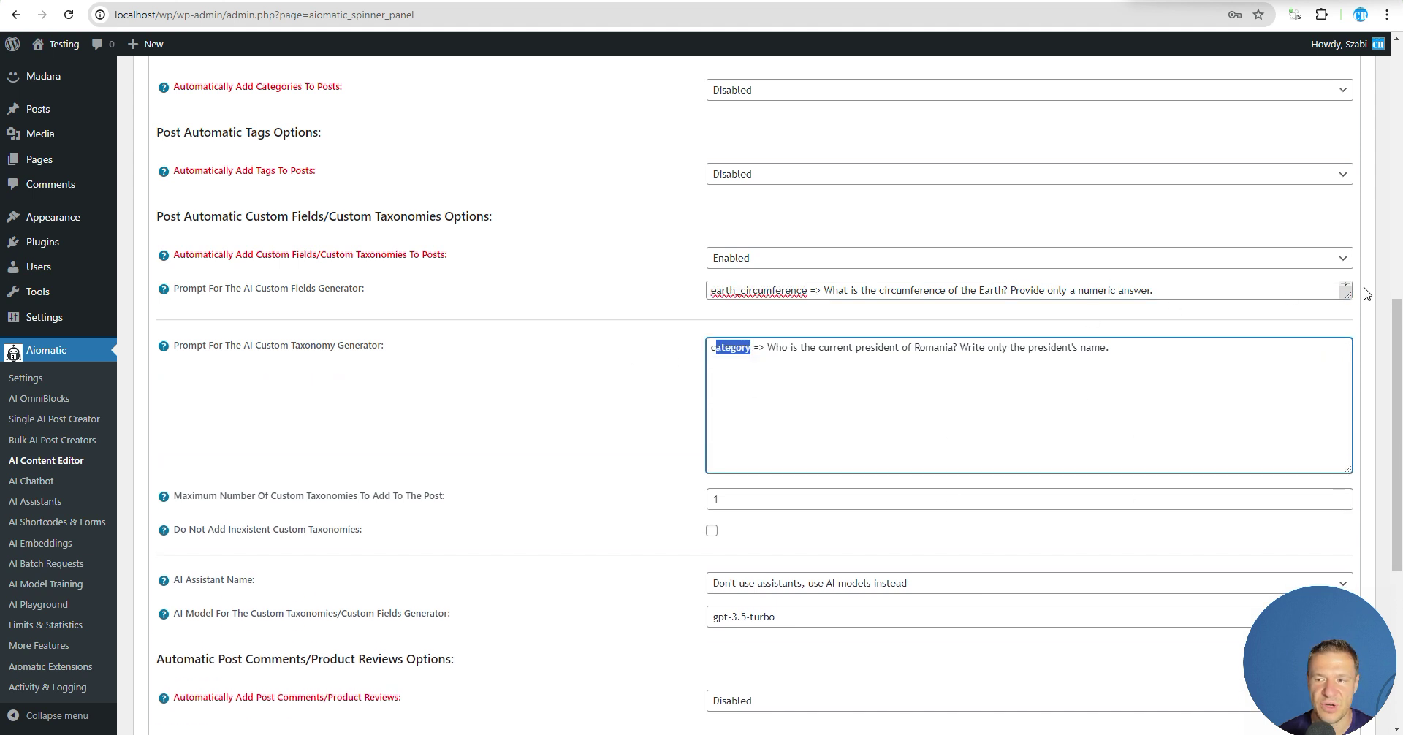
# Step: Enlarge the custom fields prompt box and replace the category taxonomy prompt with "Write a comma separated list of colors."
pyautogui.moveTo(1347, 294); pyautogui.dragTo(1349, 375)
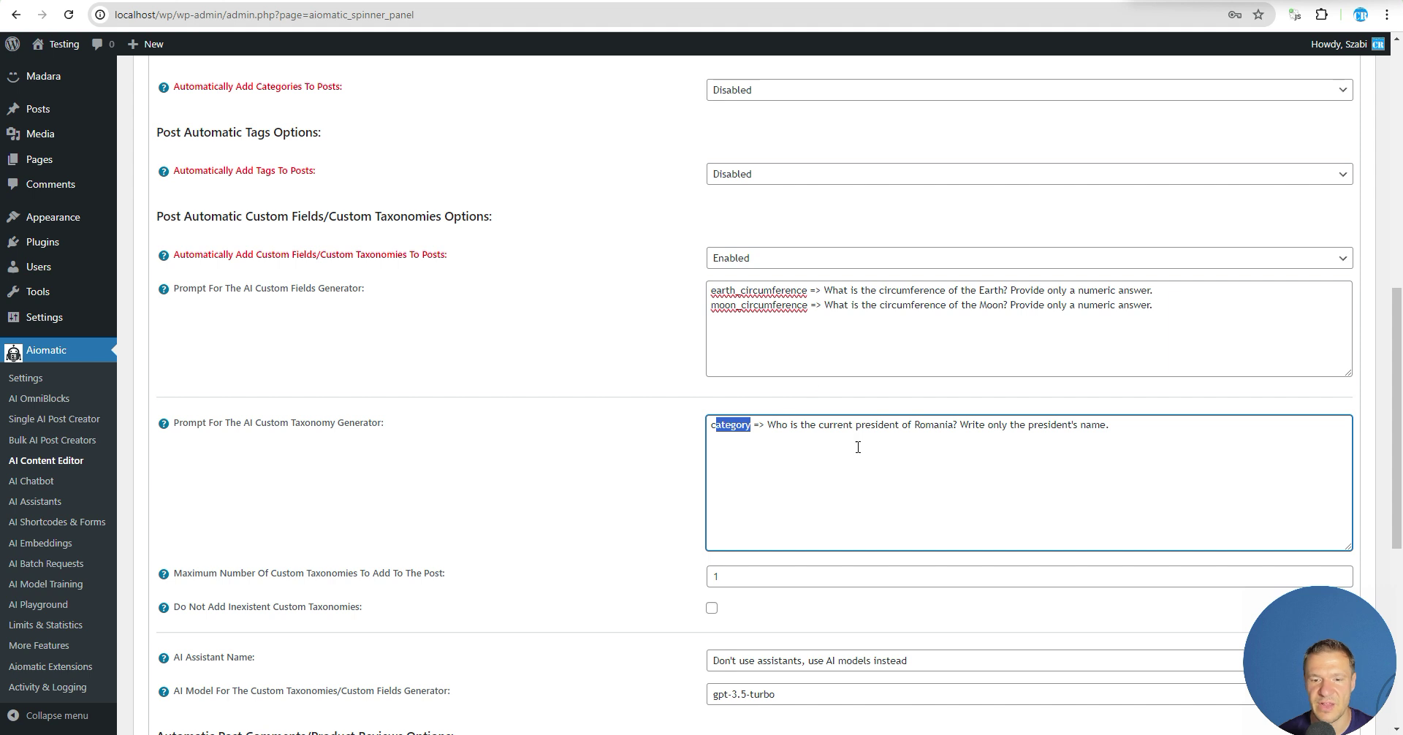
pyautogui.click(1191, 446)
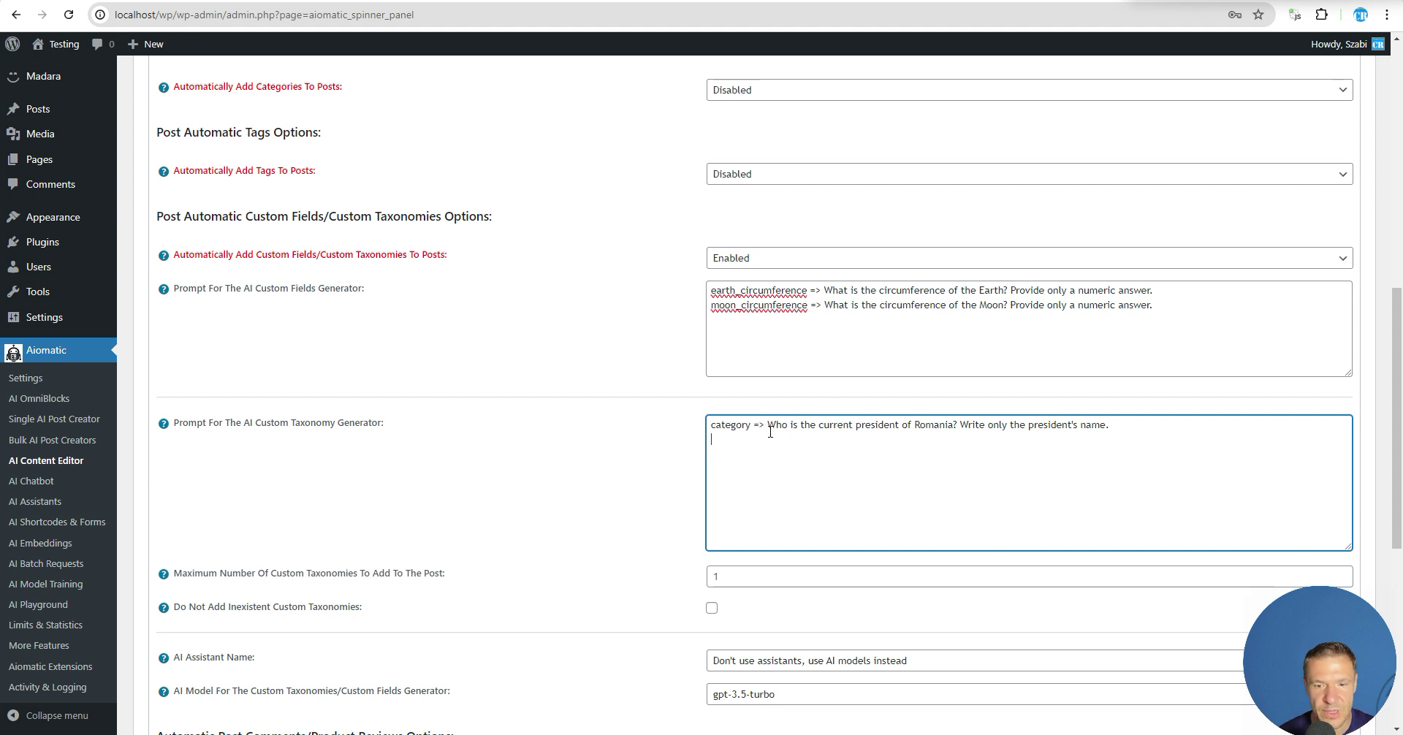
pyautogui.moveTo(770, 431); pyautogui.dragTo(1116, 430)
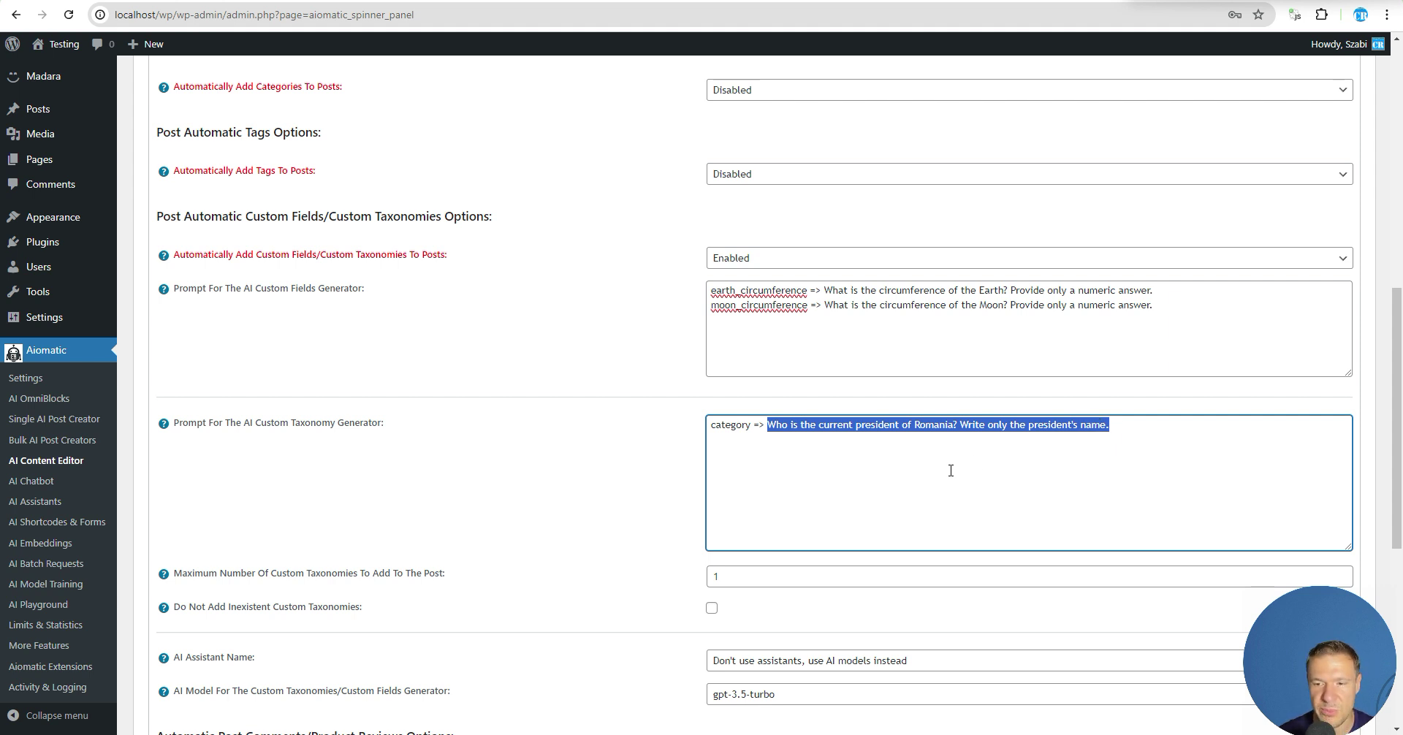
pyautogui.write('Write a comma separ')
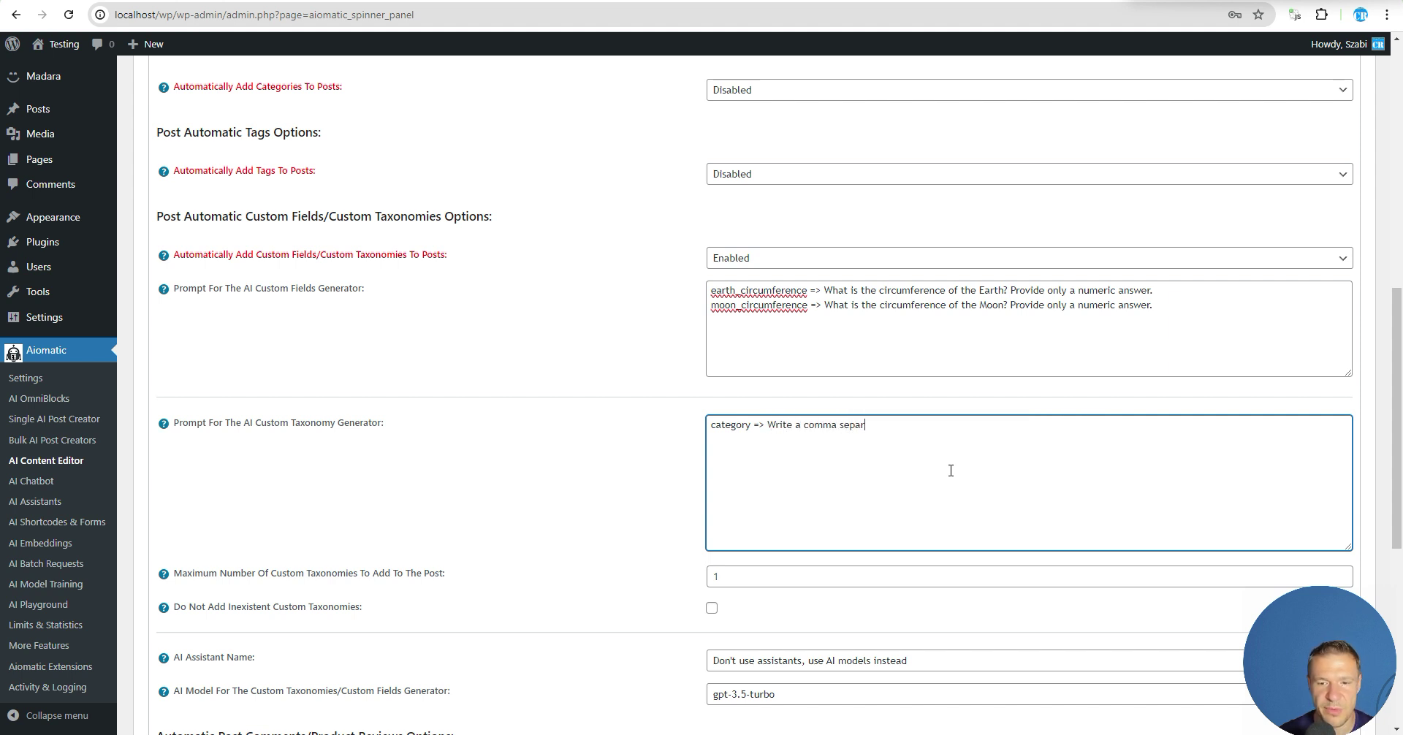
pyautogui.write('ated list of colors.')
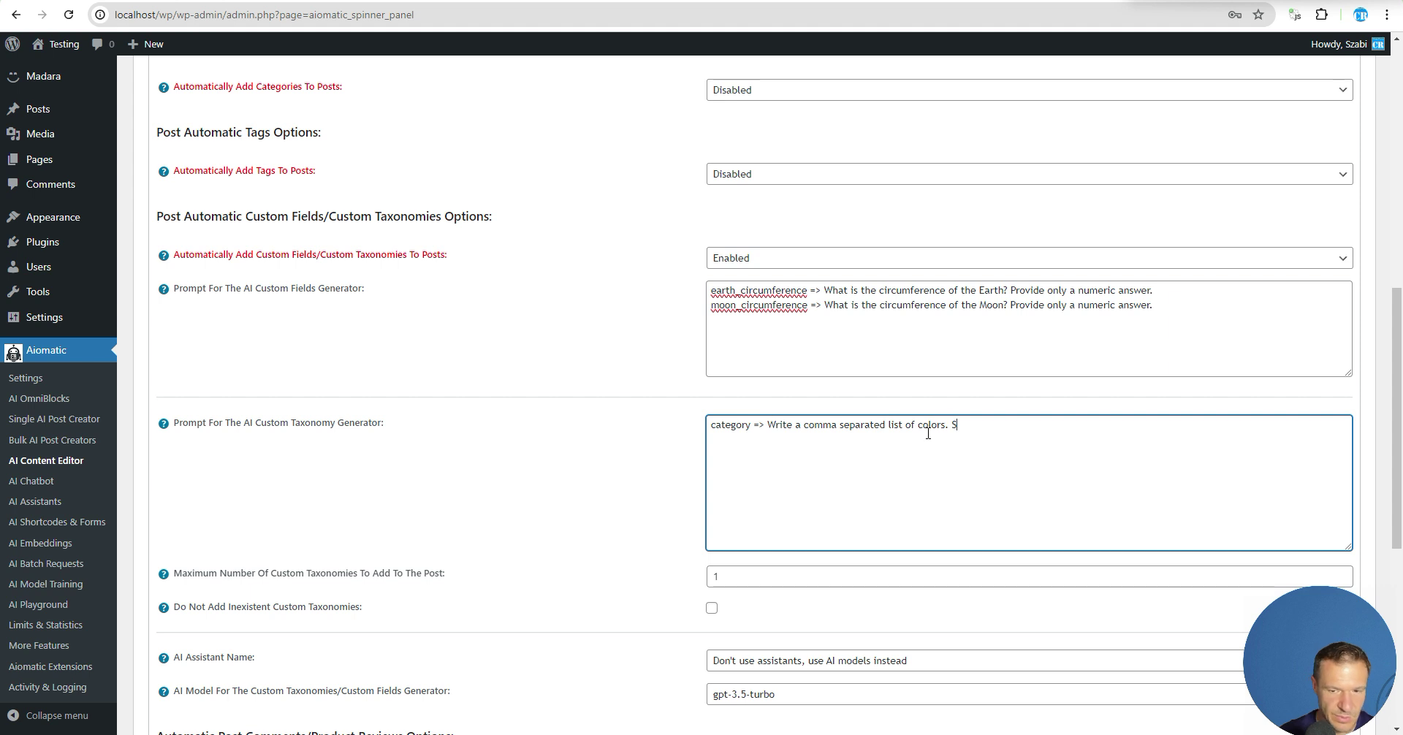
# Step: Set the maximum number of custom taxonomies to add to the post to 5 and save the settings
pyautogui.click(727, 576)
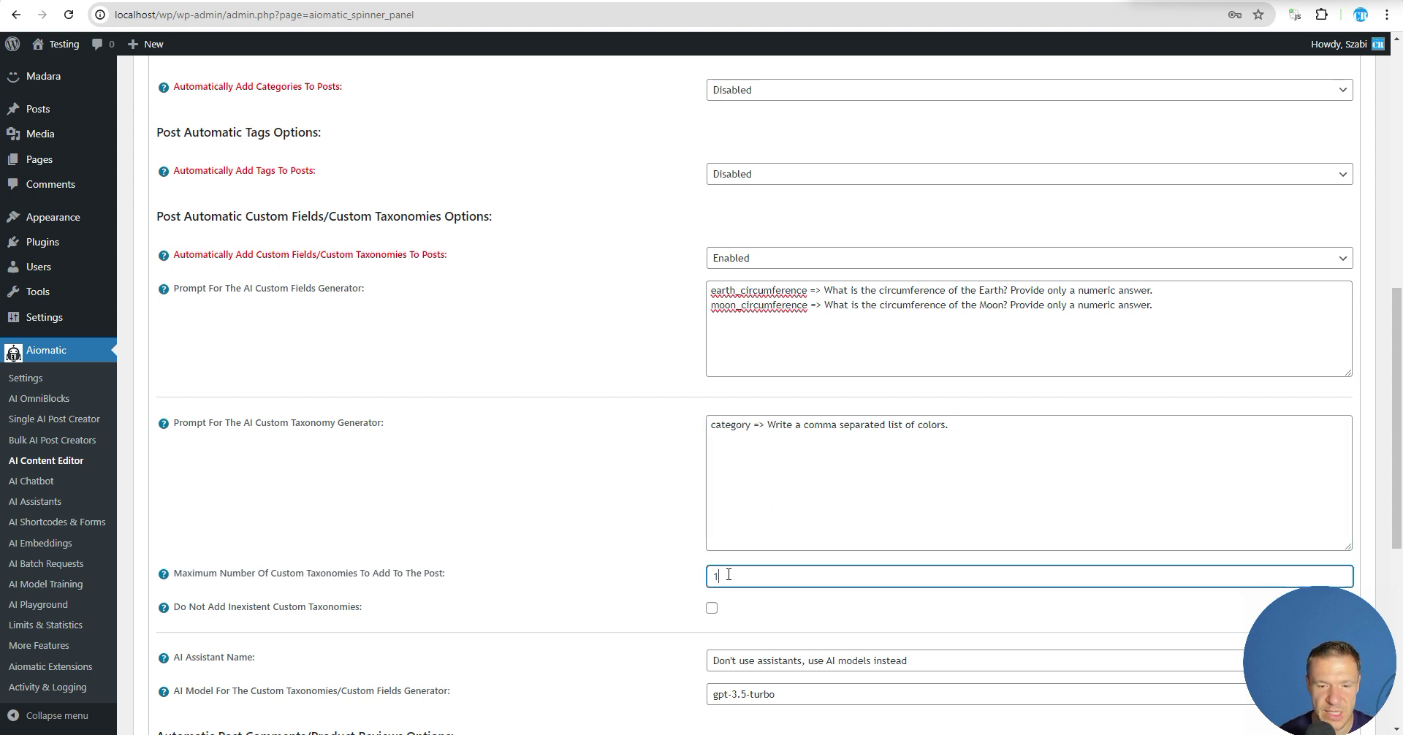
pyautogui.doubleClick(715, 576)
pyautogui.write('5')
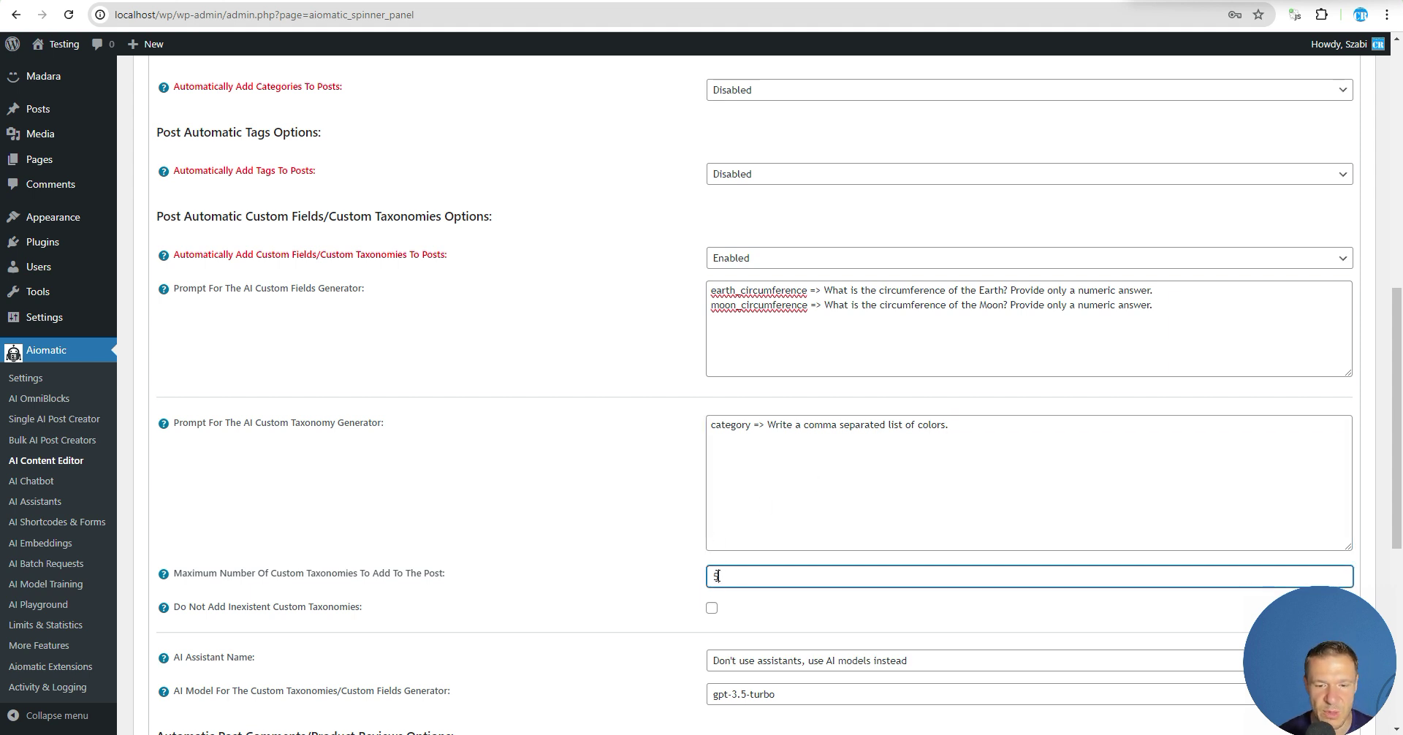
pyautogui.scroll(-3, 573, 591)
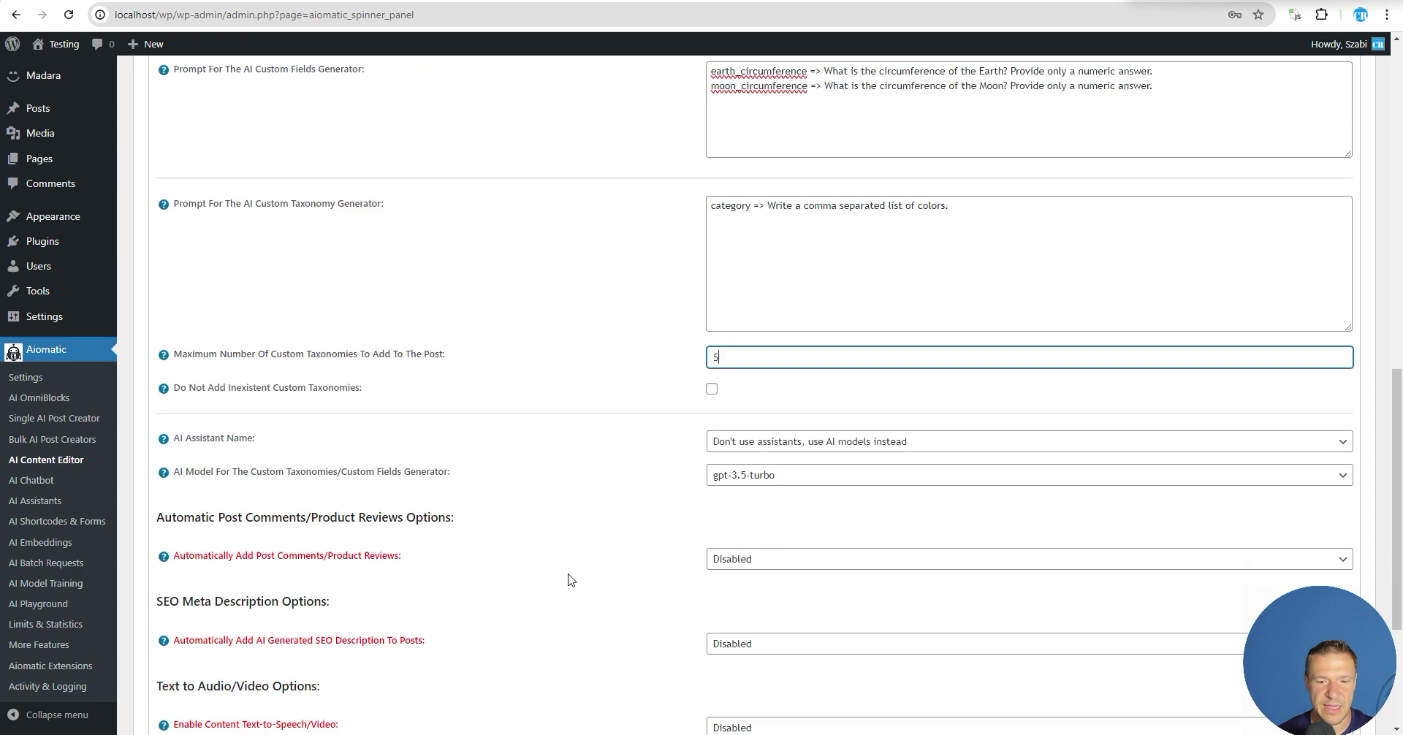
pyautogui.scroll(3, 803, 423)
pyautogui.click(768, 427)
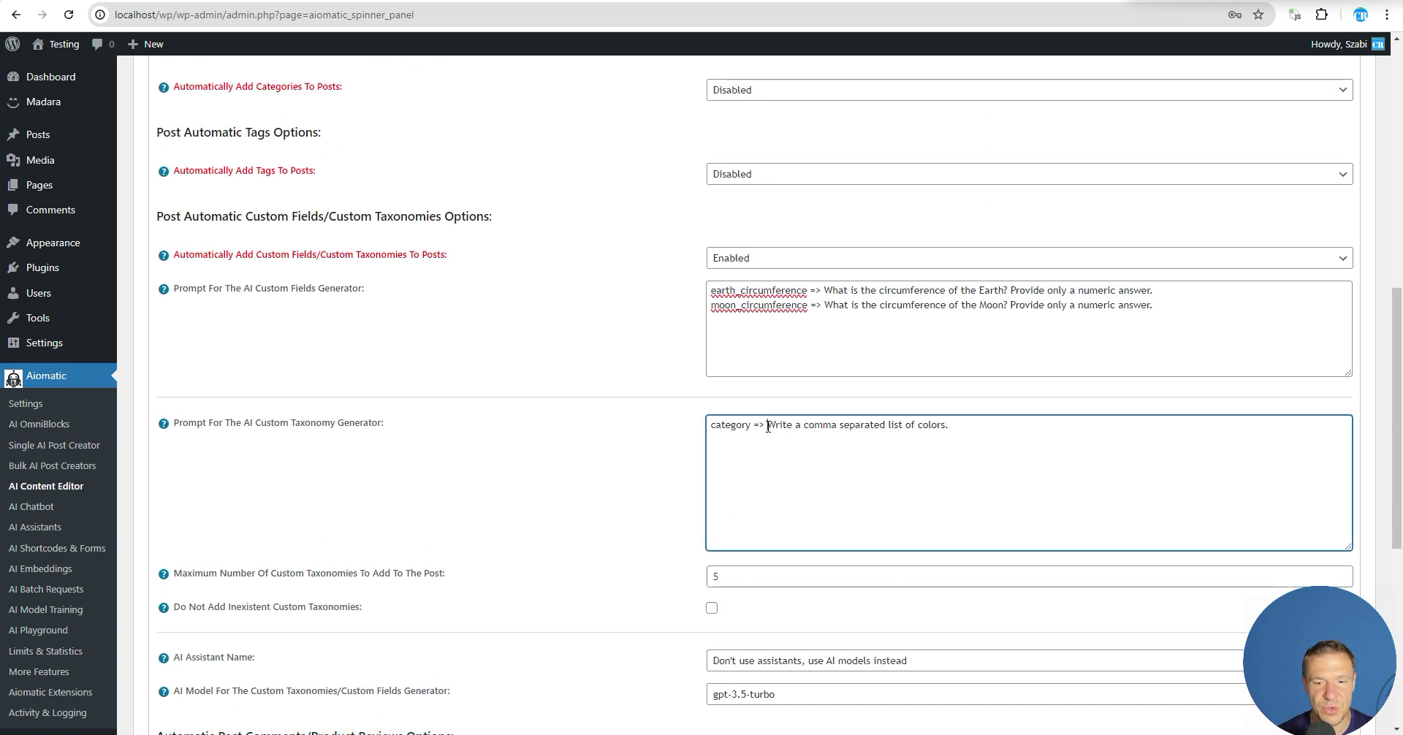
pyautogui.doubleClick(723, 428)
pyautogui.moveTo(767, 424); pyautogui.dragTo(975, 424)
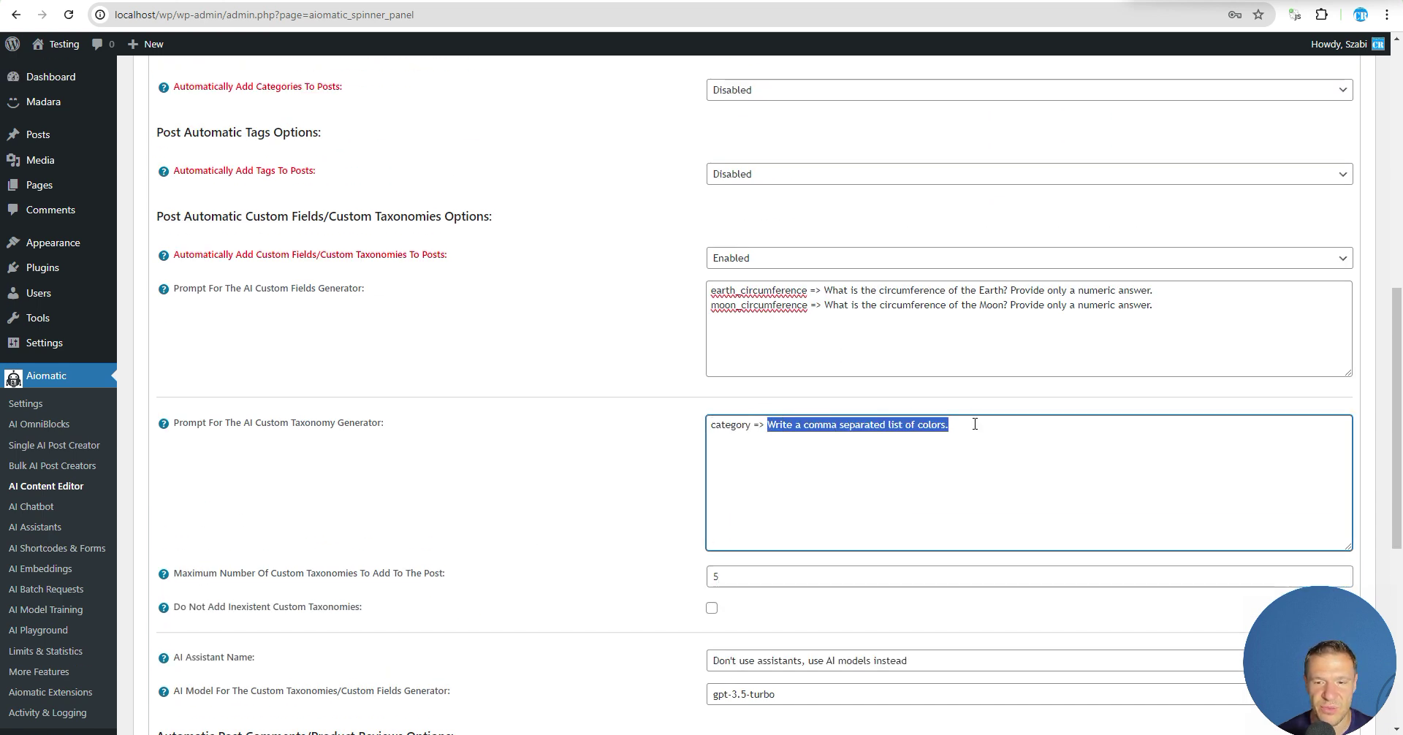
pyautogui.click(804, 426)
pyautogui.moveTo(804, 427); pyautogui.dragTo(911, 428)
pyautogui.scroll(-7, 504, 409)
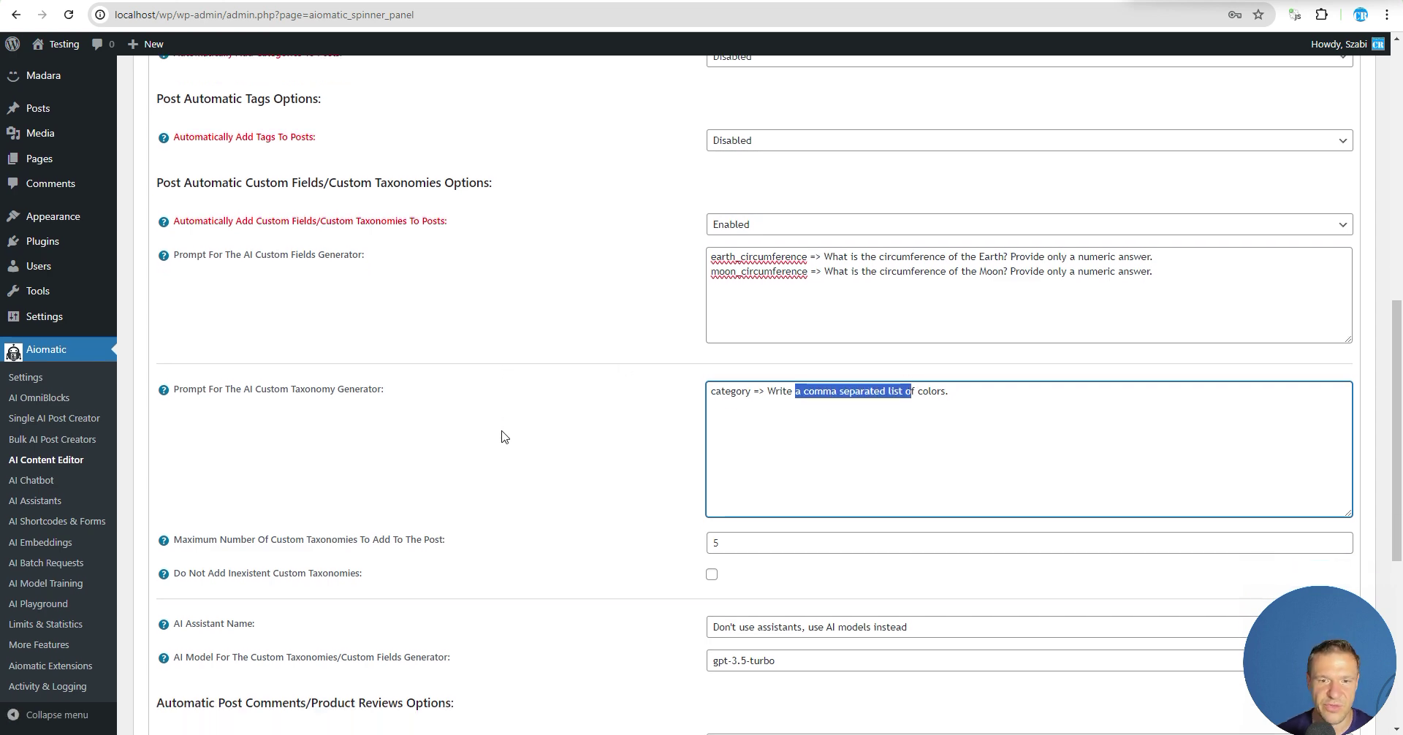
pyautogui.click(184, 599)
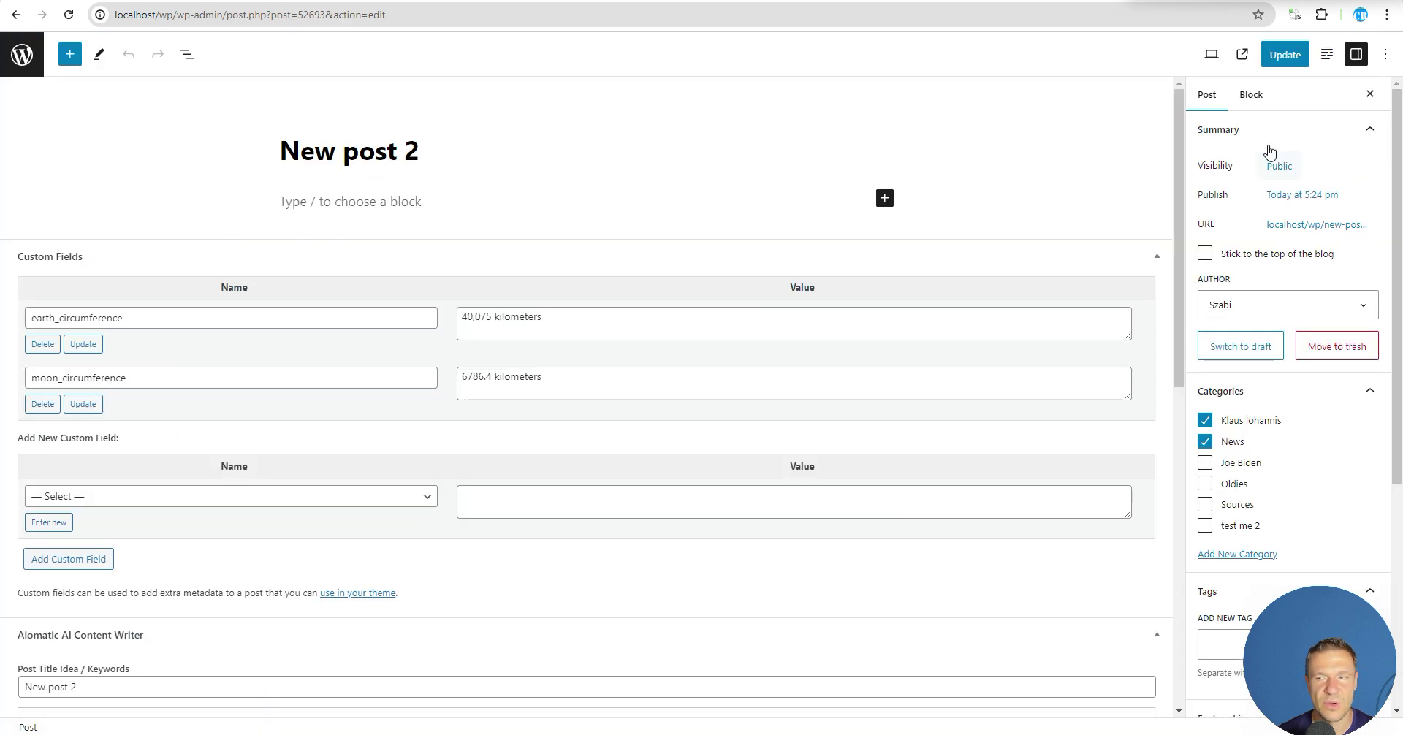
# Step: Manually run the Aiomatic AI editing on "New post 2" and confirm the submission
pyautogui.click(1326, 54)
pyautogui.click(1214, 233)
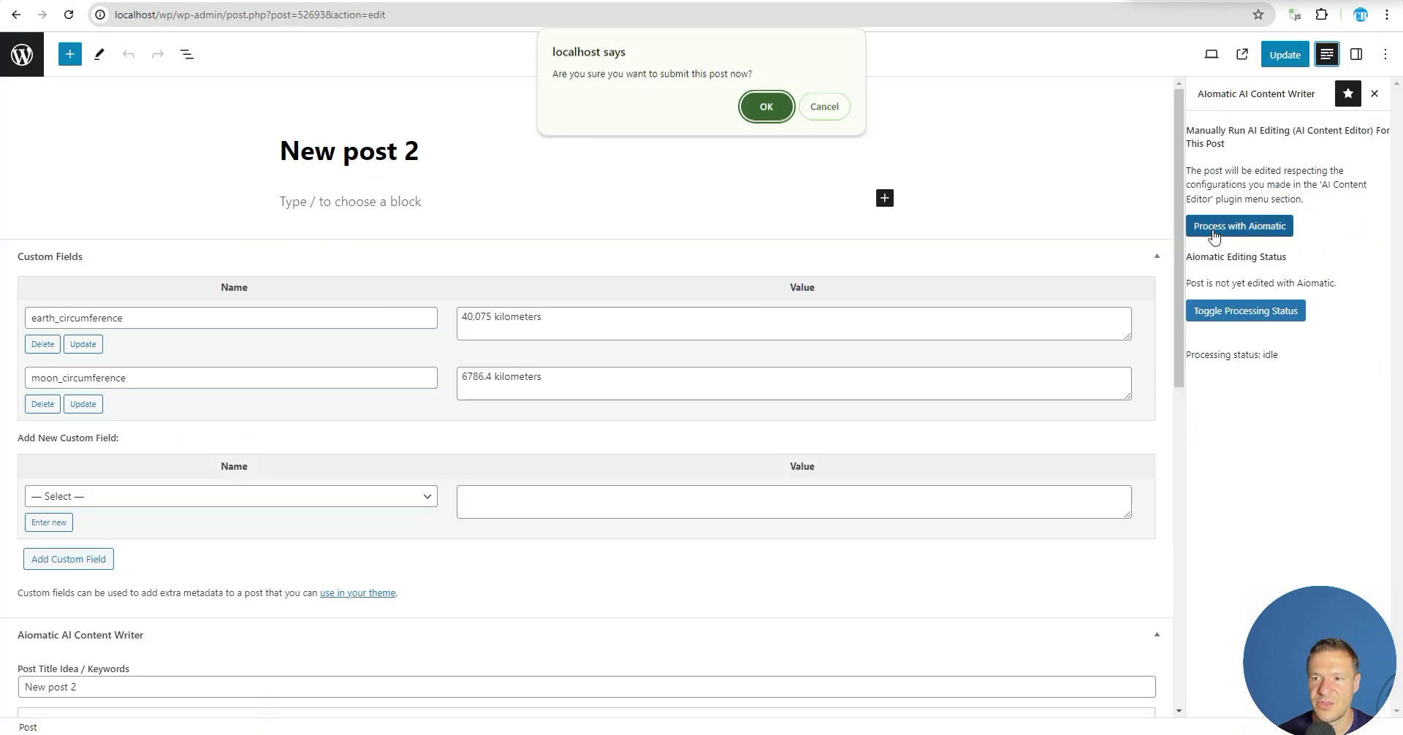
pyautogui.click(766, 106)
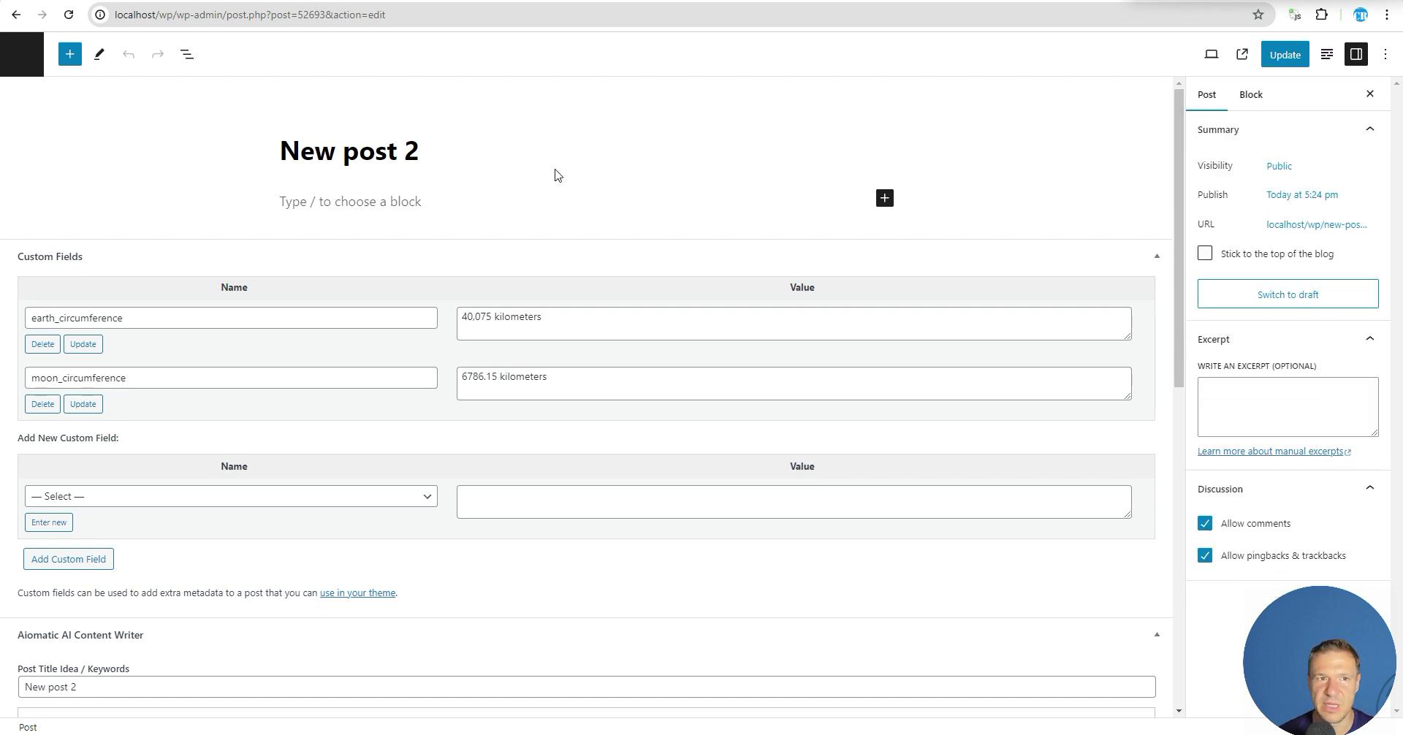
# Step: Examine the categories assigned to "New post 2" after the AI editing
pyautogui.scroll(-2, 1257, 277)
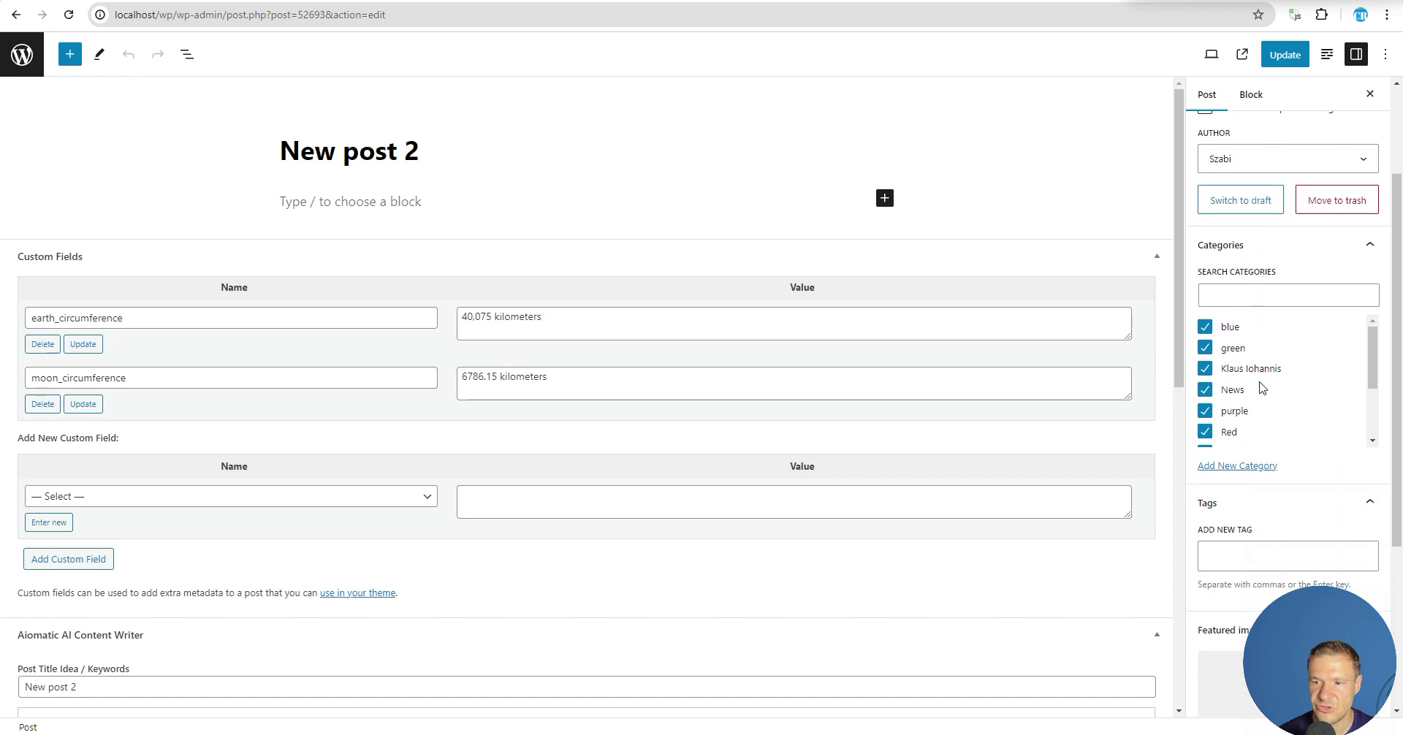
pyautogui.scroll(-2, 1240, 390)
pyautogui.scroll(3, 1239, 397)
pyautogui.scroll(-2, 1237, 394)
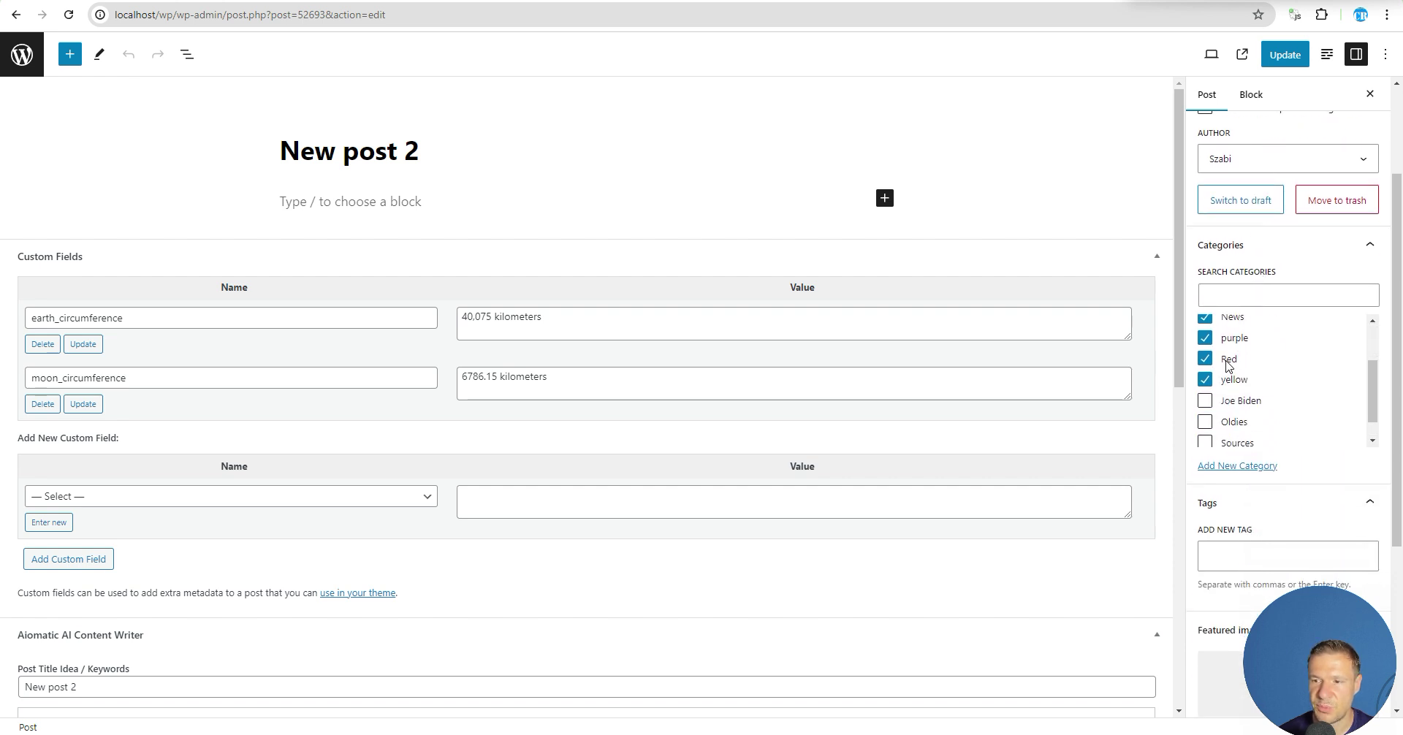
pyautogui.scroll(4, 1232, 394)
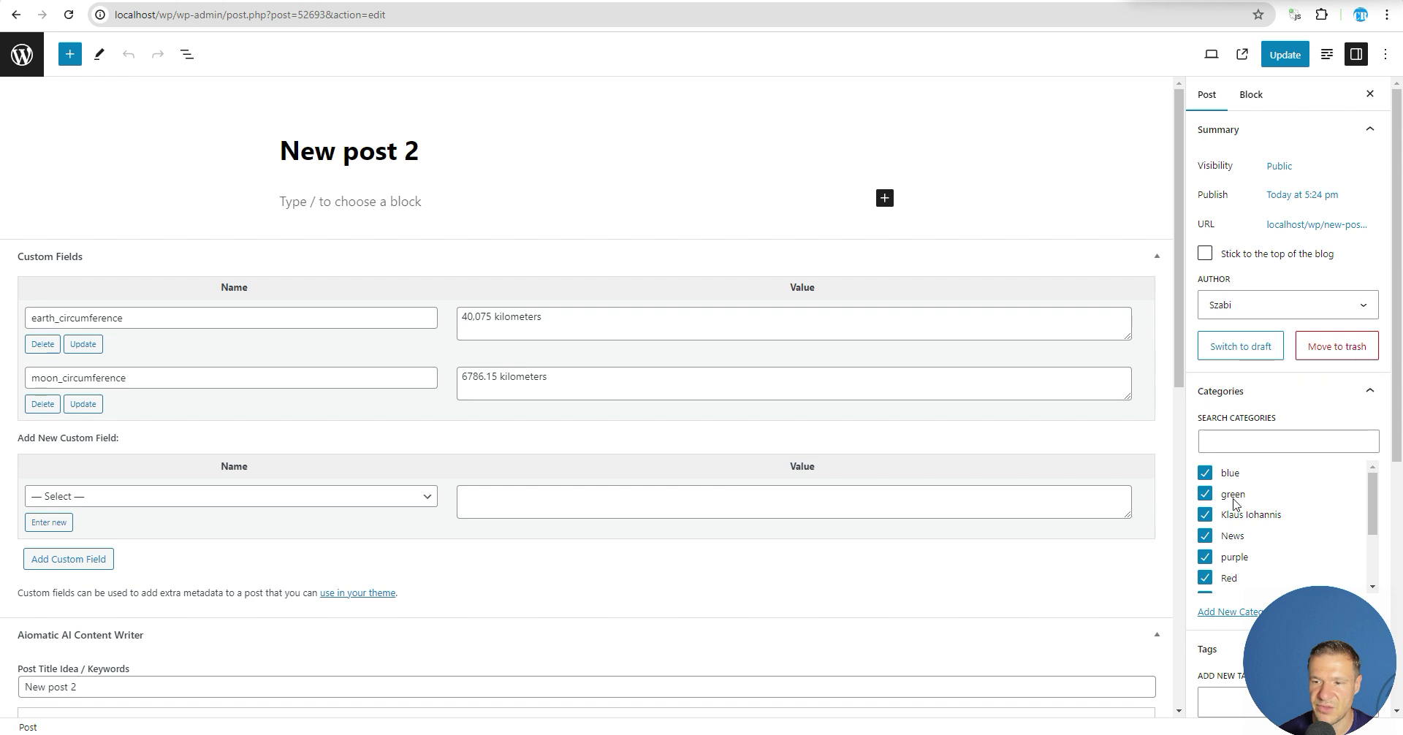
pyautogui.scroll(-2, 1233, 482)
pyautogui.scroll(1, 1233, 479)
pyautogui.scroll(-1, 1232, 482)
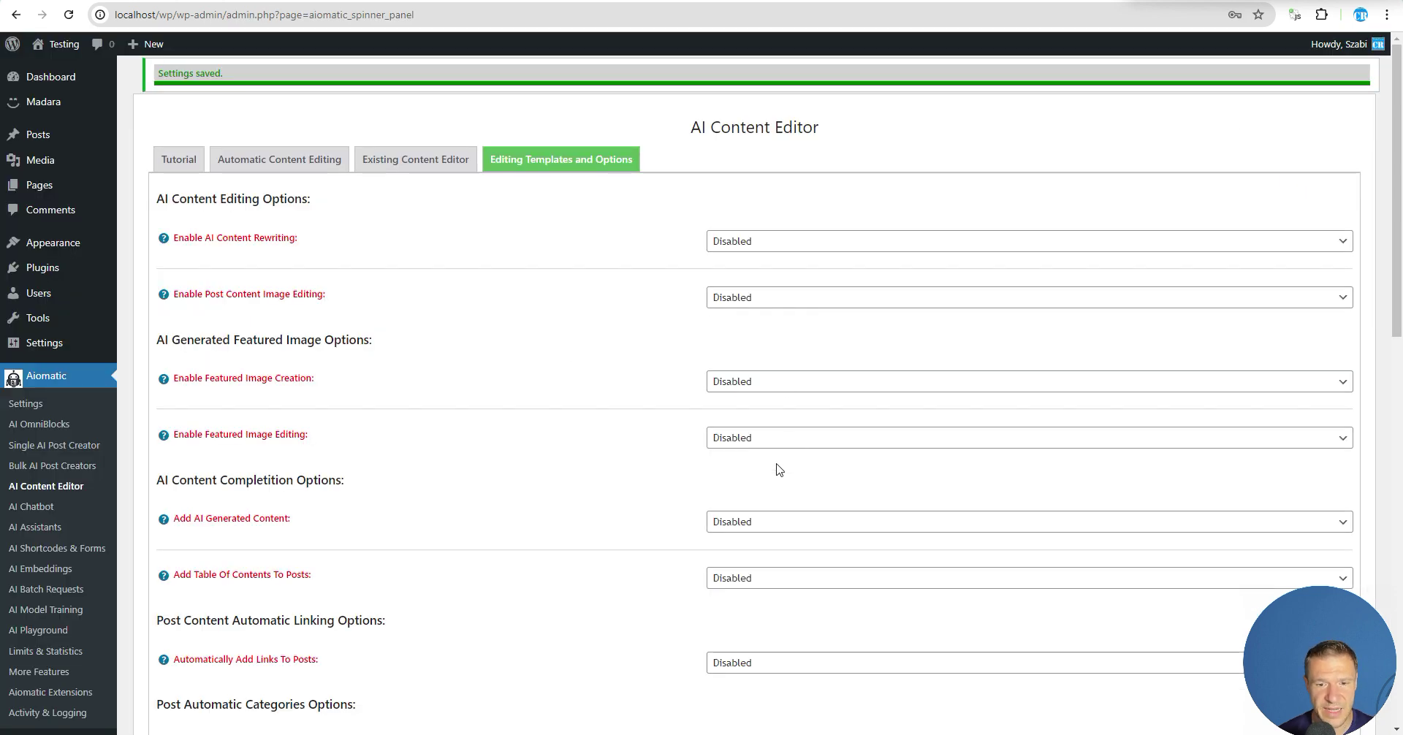
# Step: Append the shortcode "%%post_title%%" in double quotes to the custom taxonomy generator prompt, copying it from the setting's help text
pyautogui.scroll(-5, 777, 470)
pyautogui.scroll(-5, 698, 449)
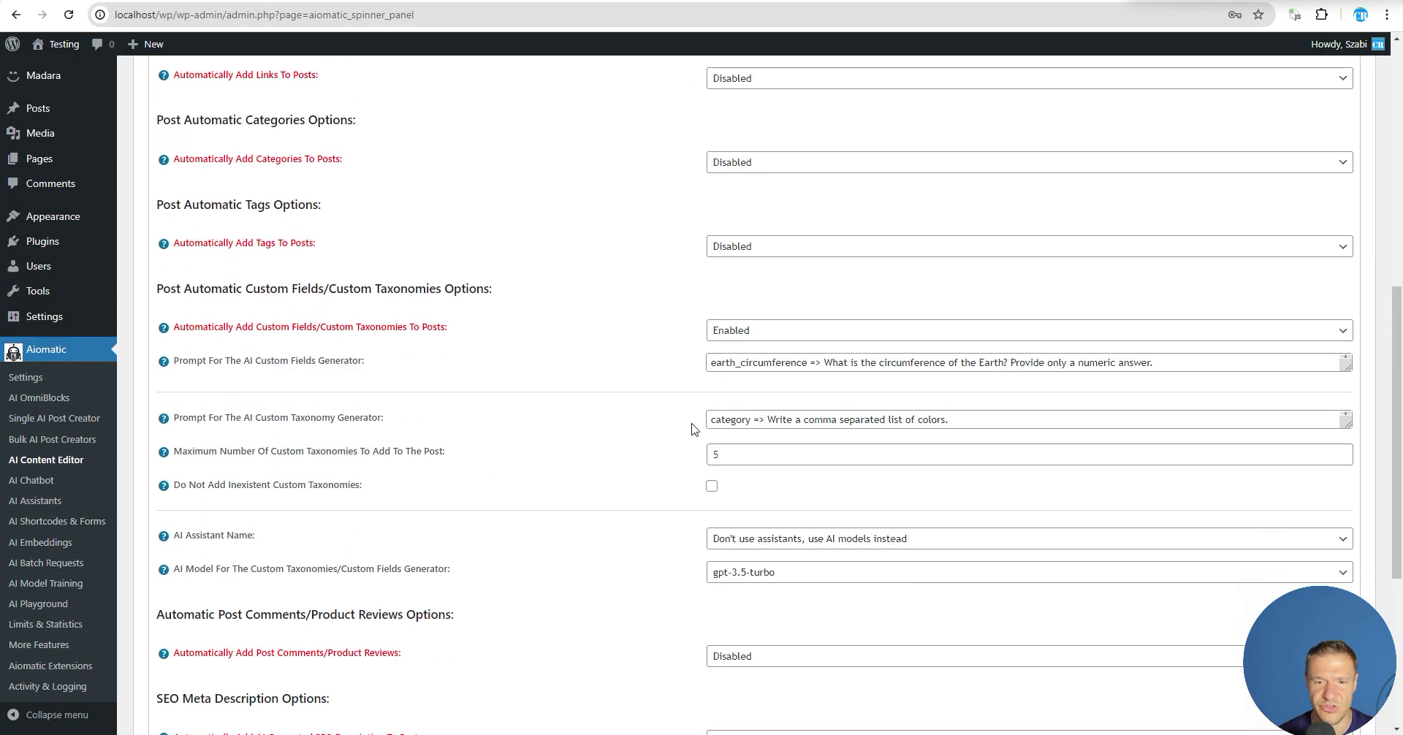
pyautogui.moveTo(768, 201); pyautogui.dragTo(976, 217)
pyautogui.click(732, 231)
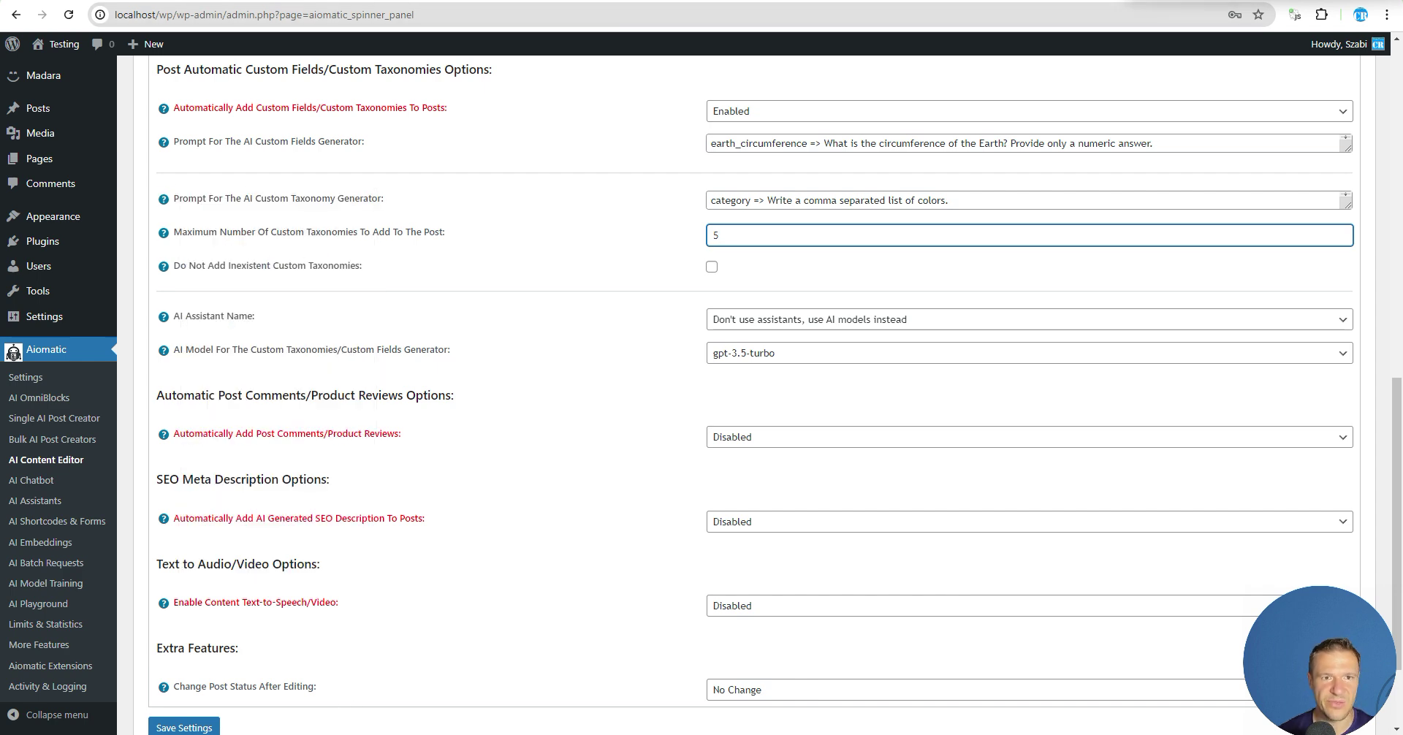
pyautogui.moveTo(164, 200)
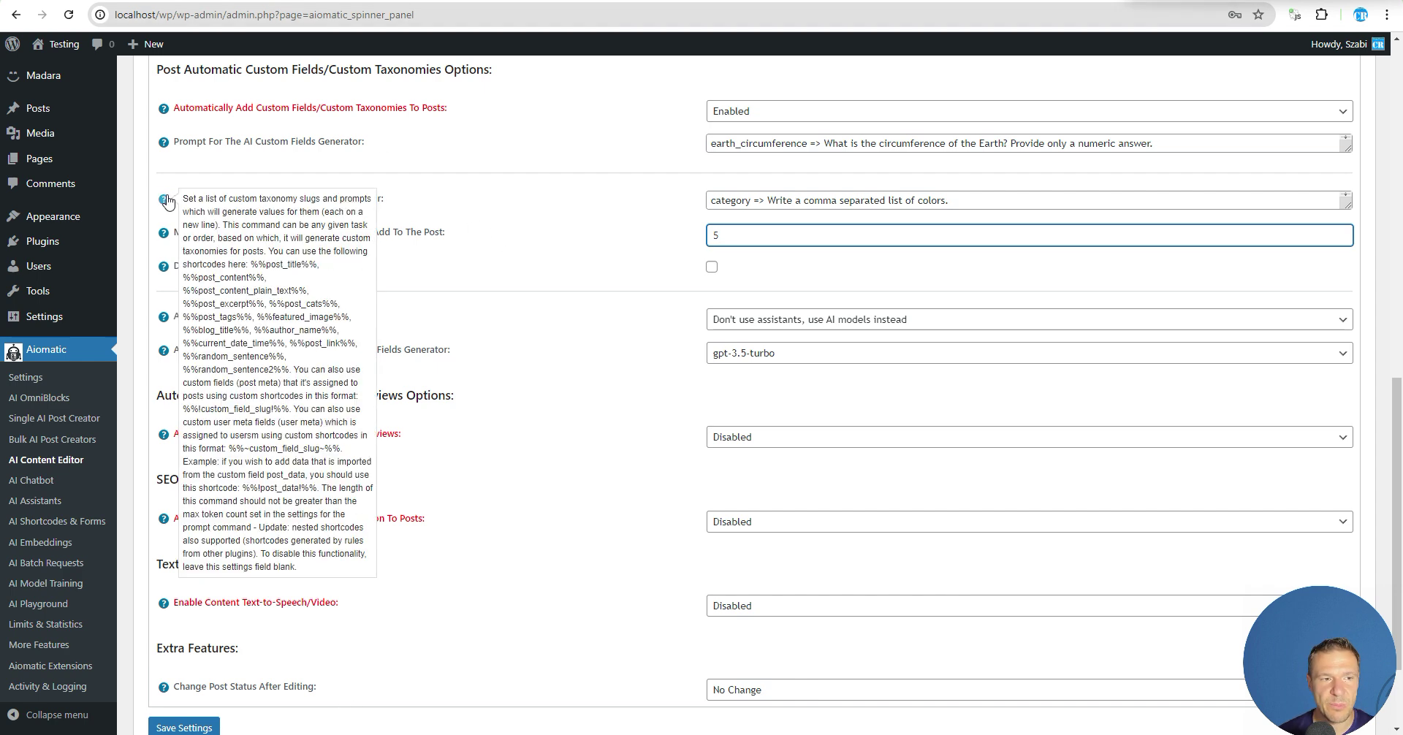
pyautogui.moveTo(250, 264); pyautogui.dragTo(319, 272)
pyautogui.hotkey('ctrl', 'c')
pyautogui.click(969, 202)
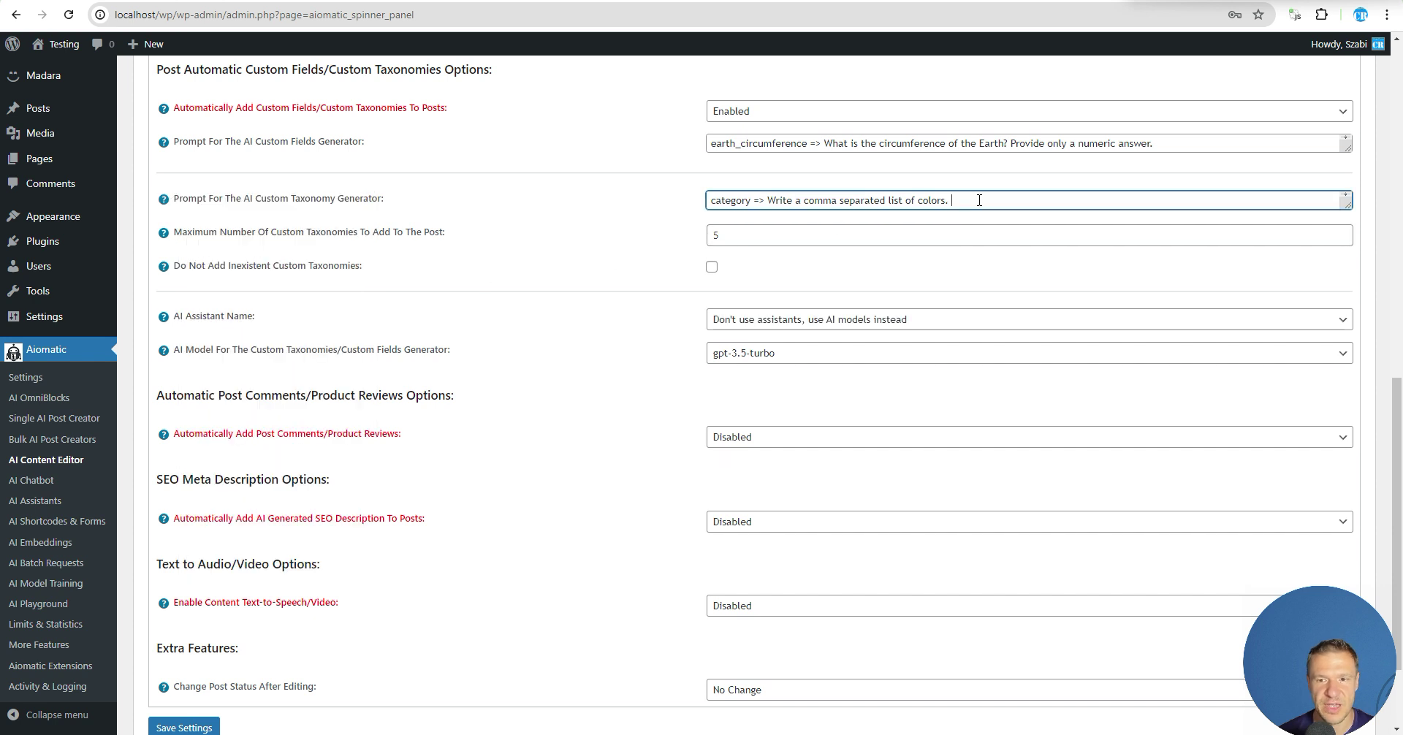
pyautogui.hotkey('ctrl', 'v')
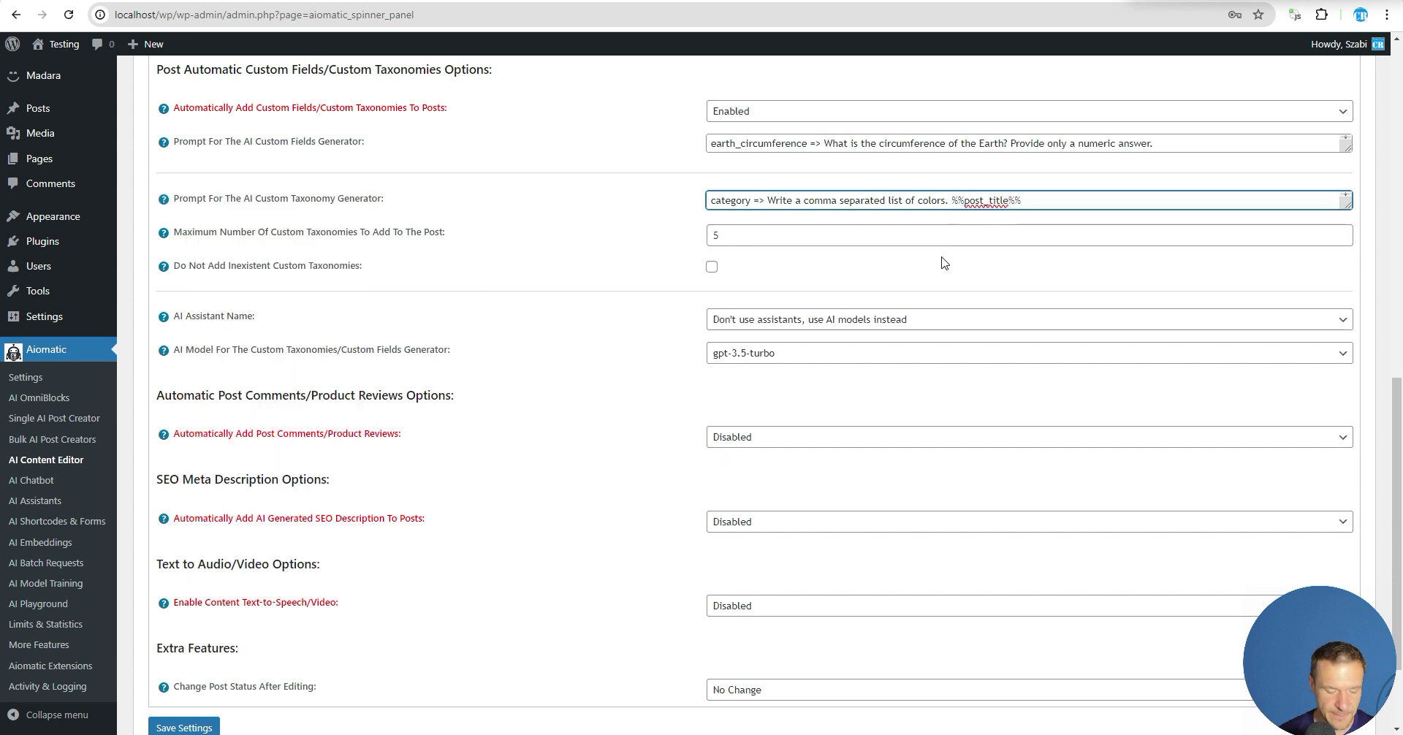
pyautogui.write('"')
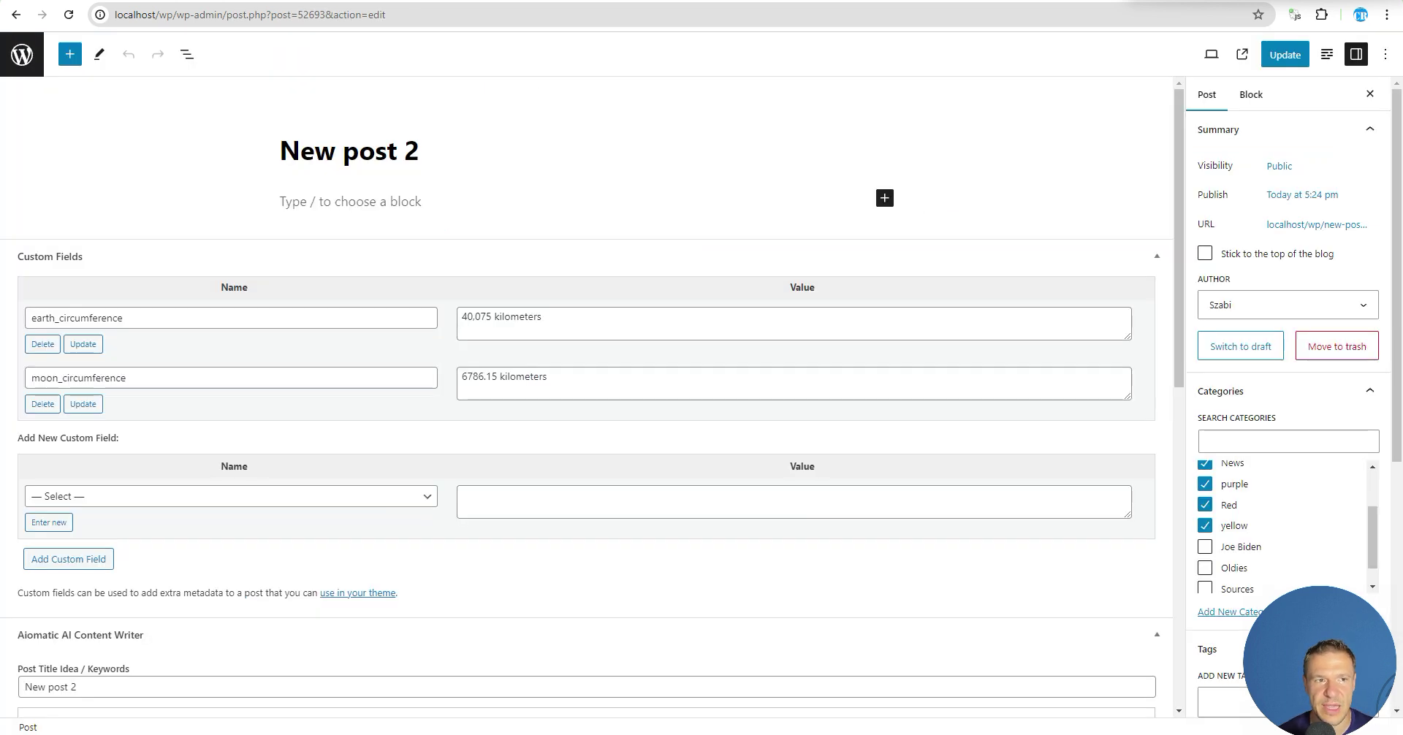
# Step: Replace the colors instruction before the post title shortcode with "Extract keywords from this text:" in the custom taxonomy prompt
pyautogui.moveTo(281, 151); pyautogui.dragTo(434, 150)
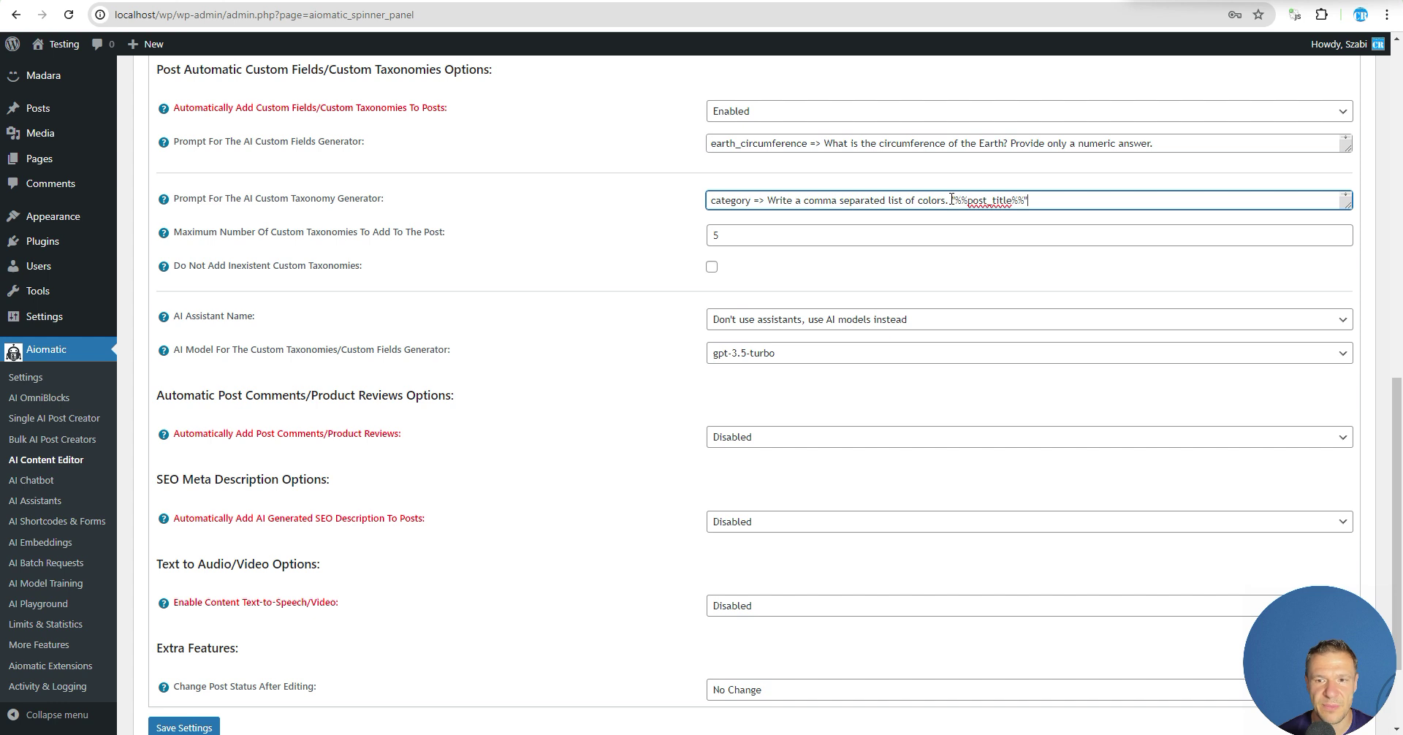
pyautogui.click(949, 200)
pyautogui.moveTo(769, 200); pyautogui.dragTo(954, 201)
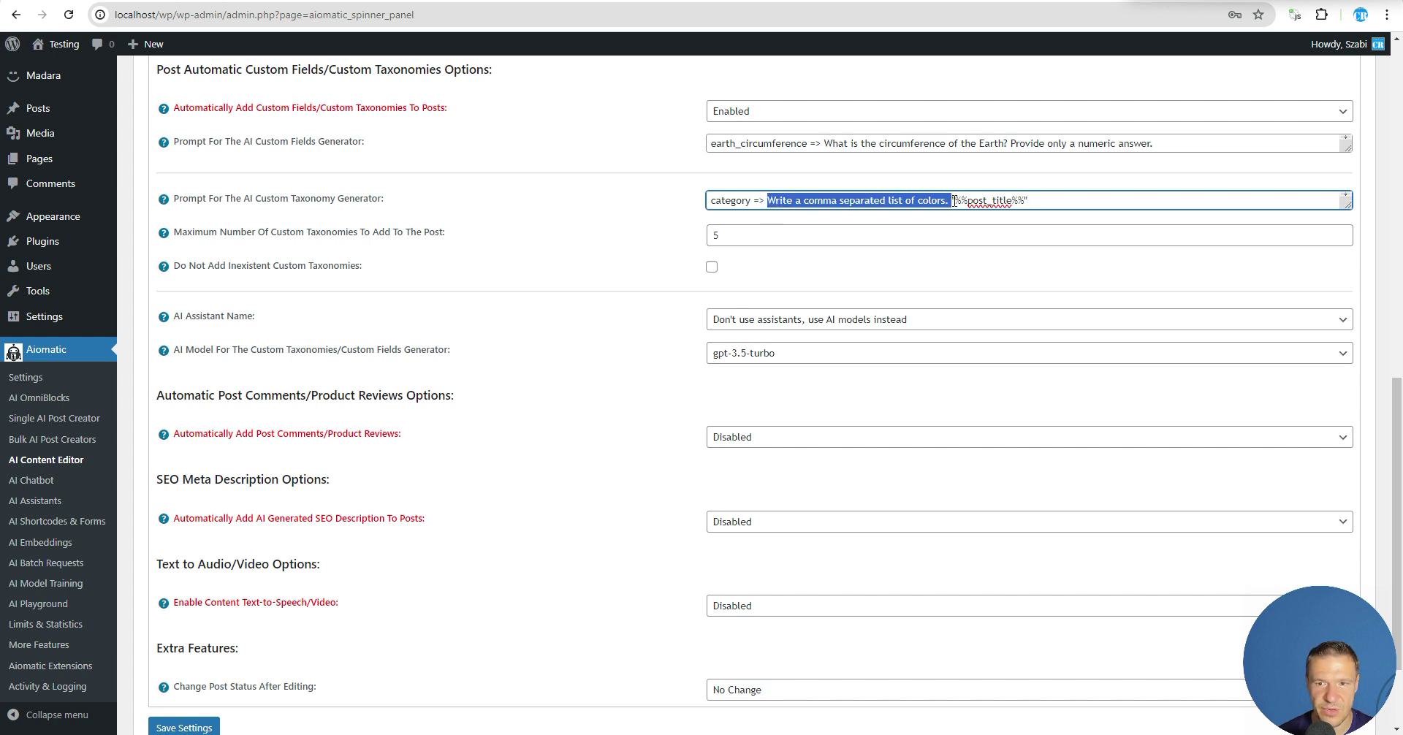
pyautogui.write('Se')
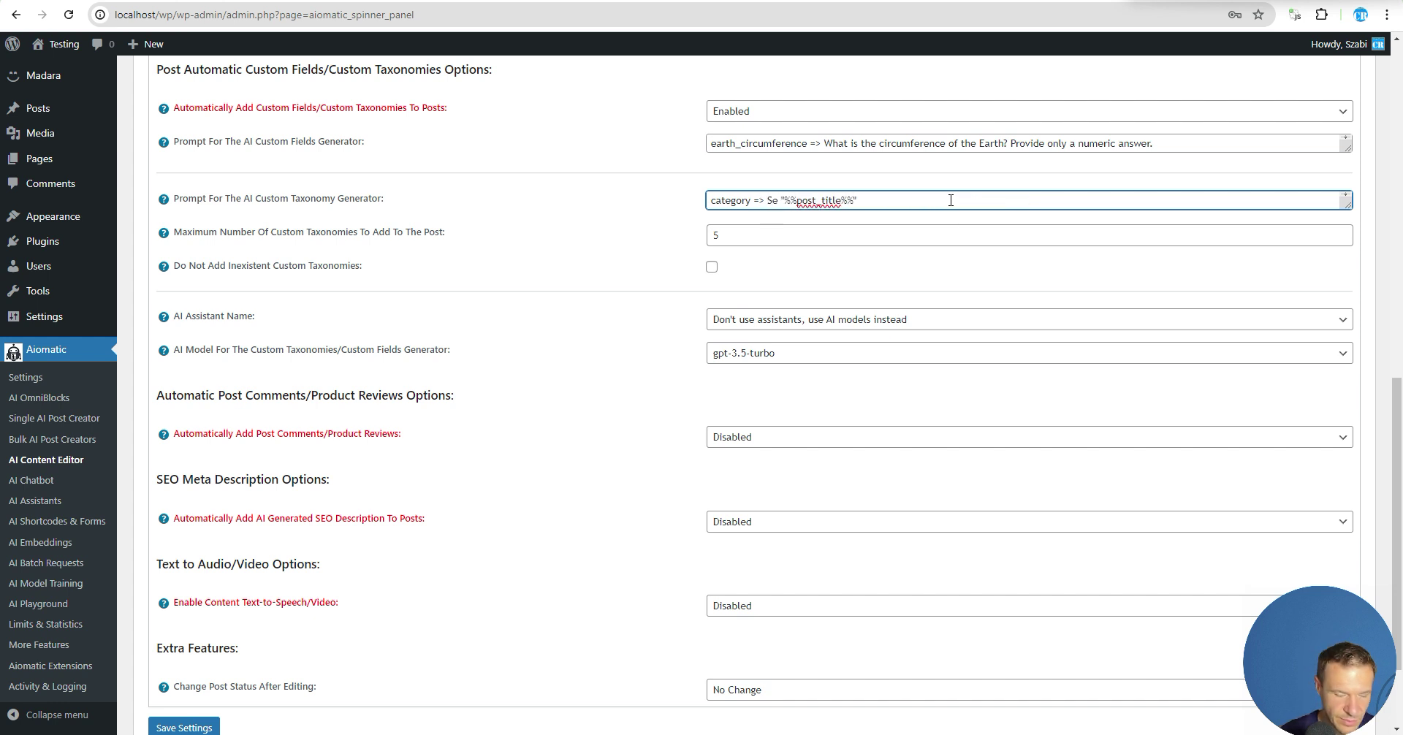
pyautogui.press('BackSpace')
pyautogui.press('BackSpace')
pyautogui.write('Extract key')
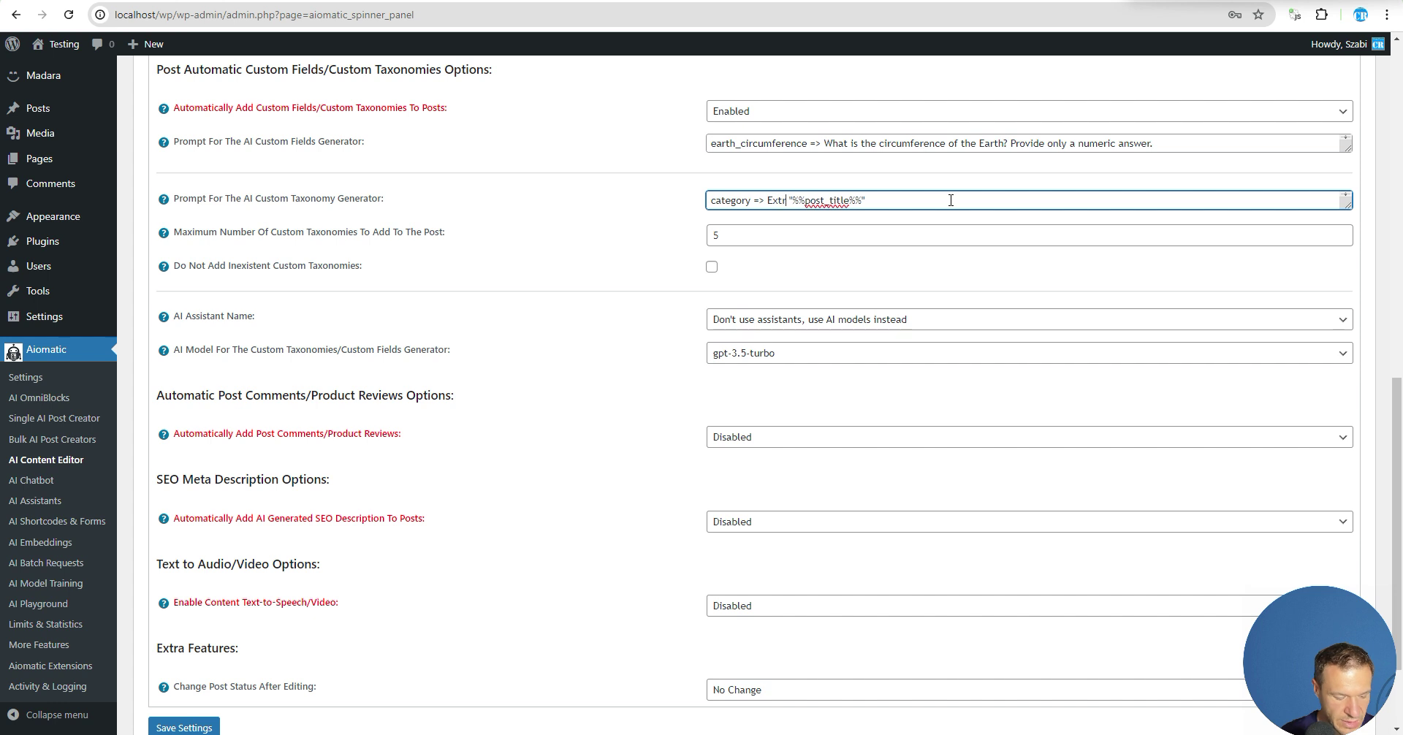
pyautogui.write('words from this te')
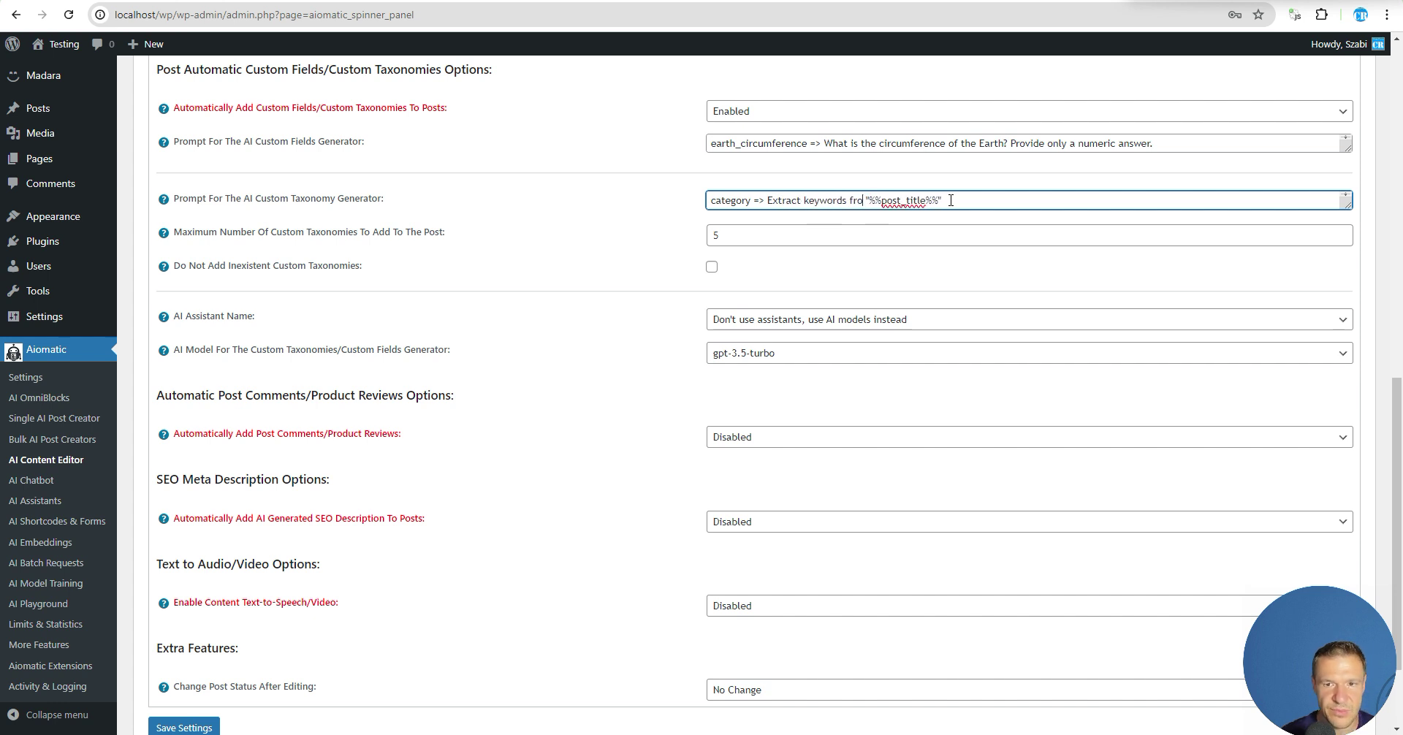
pyautogui.write('xt:')
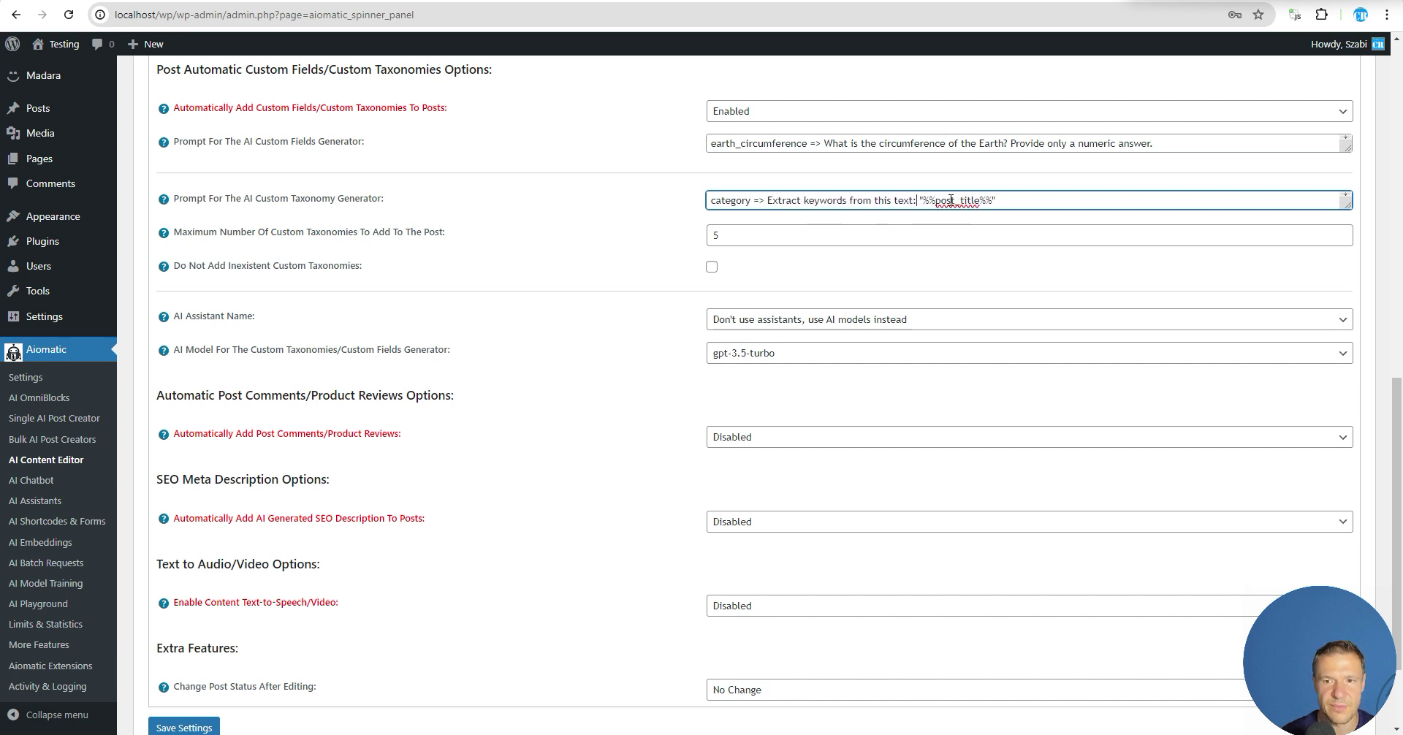
# Step: Save the AI Content Editor settings and check the stored custom taxonomy generator prompt
pyautogui.scroll(-2, 439, 439)
pyautogui.click(184, 599)
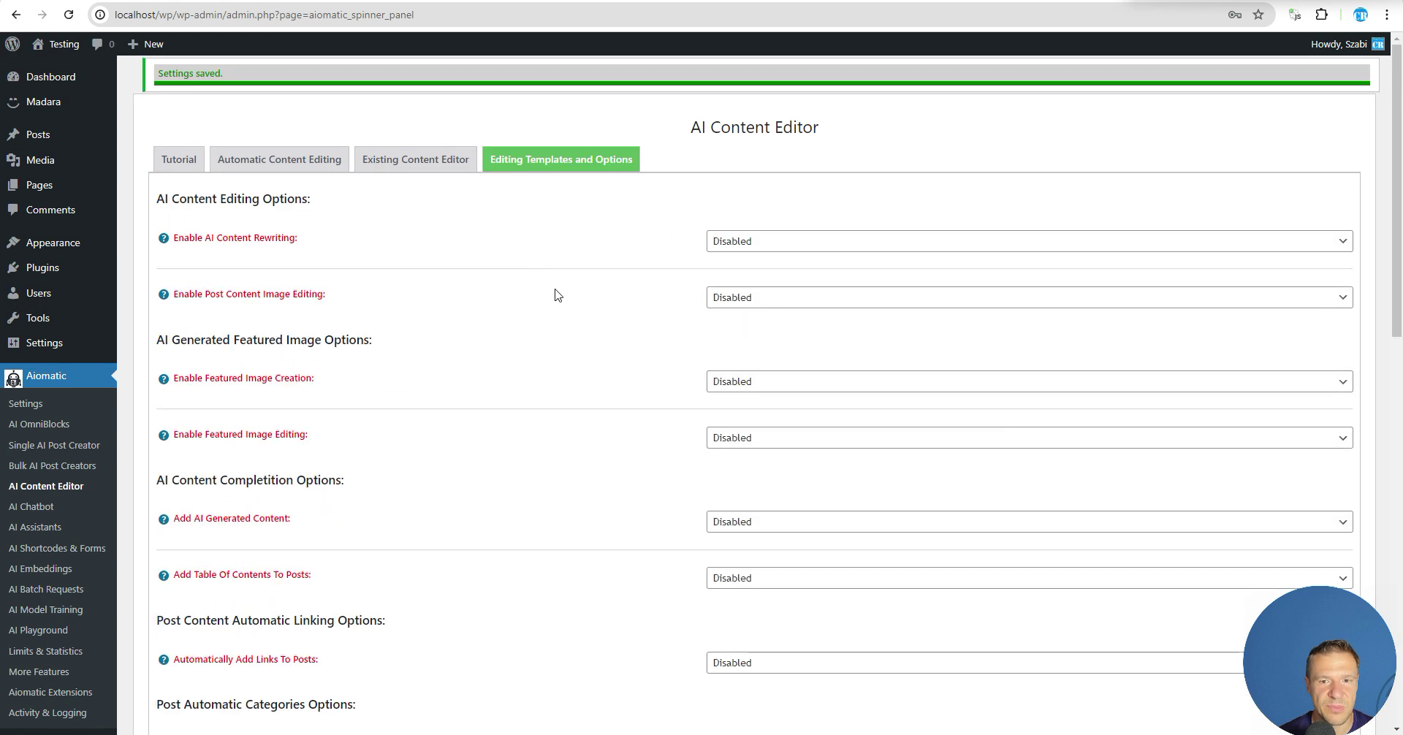
pyautogui.scroll(-5, 645, 395)
pyautogui.scroll(-1, 674, 431)
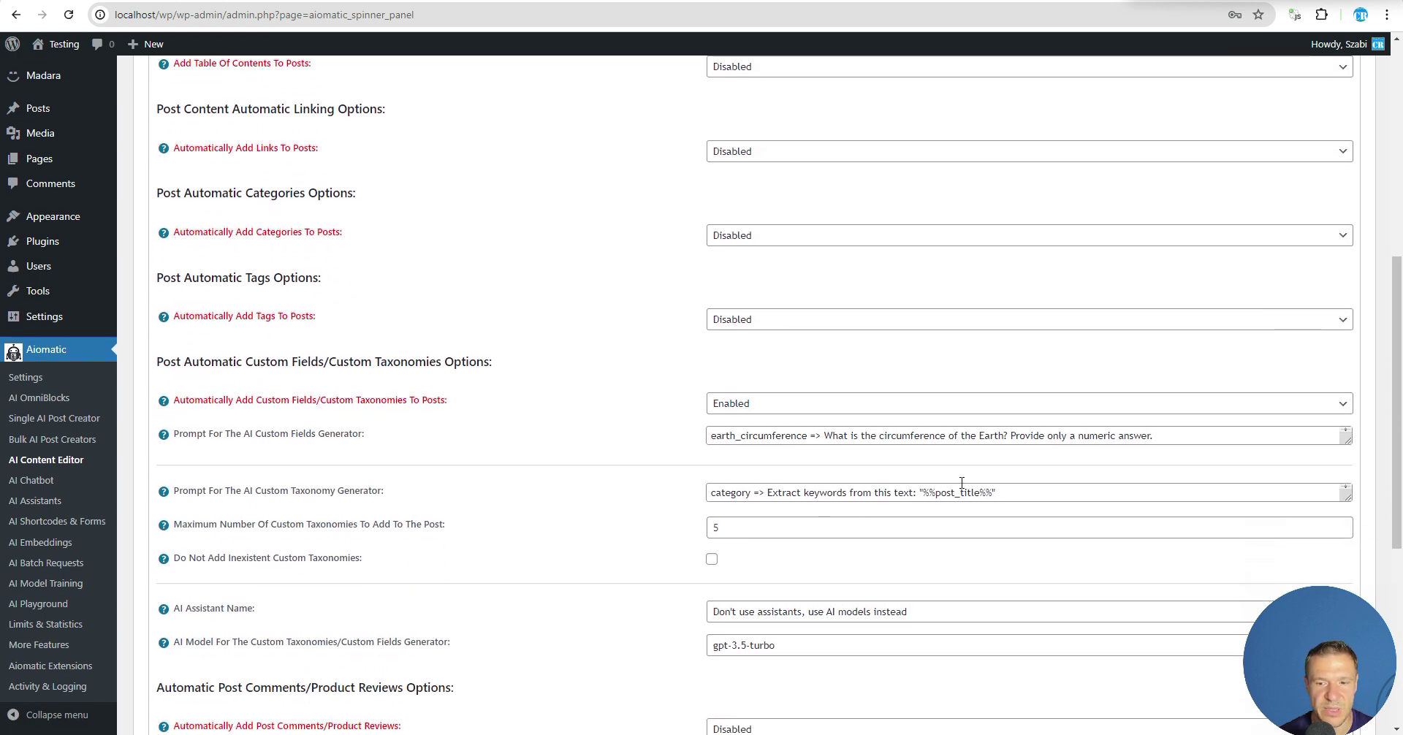
# Step: Remove the blue, green, Klaus Iohannis, purple, Red and yellow categories from "New post 2" and update the post
pyautogui.hotkey('ctrl', 'Tab')
pyautogui.scroll(-3, 1140, 380)
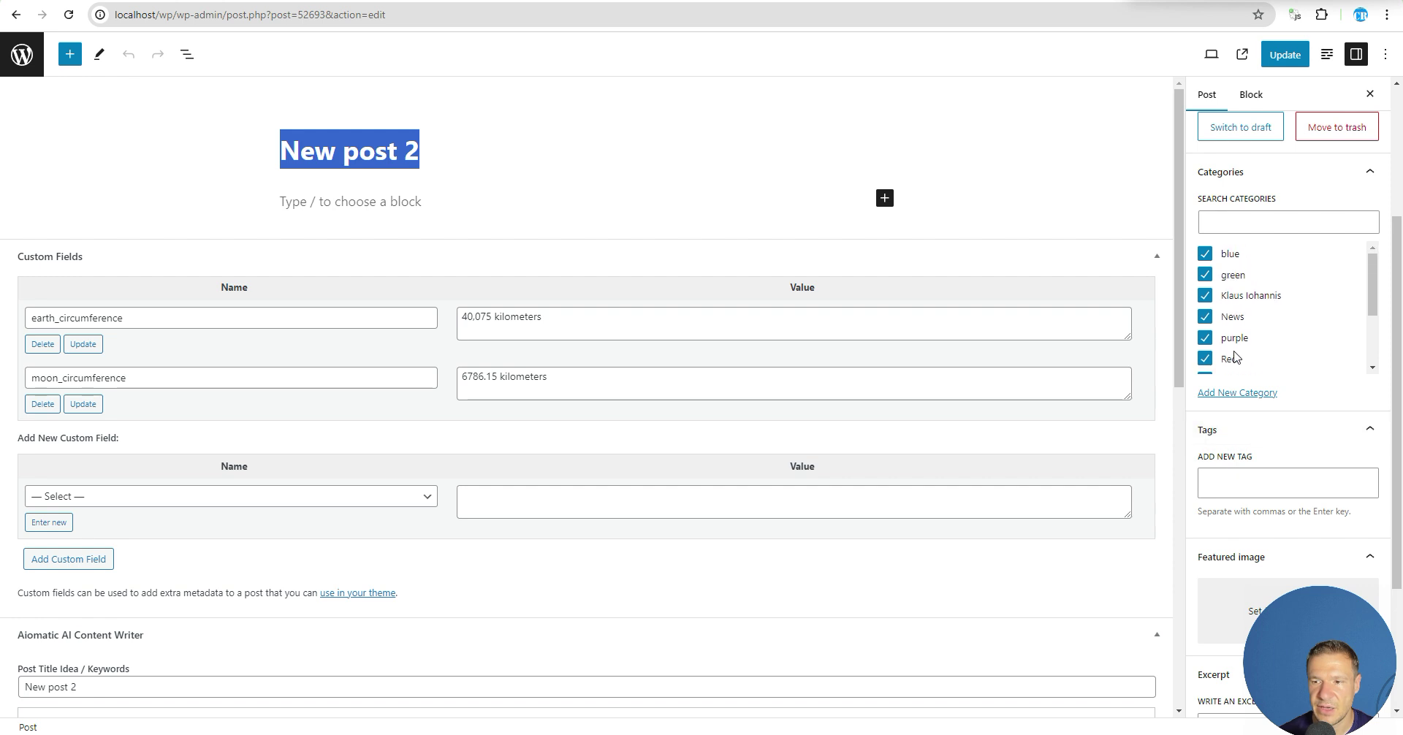
pyautogui.click(1204, 254)
pyautogui.click(1205, 274)
pyautogui.click(1204, 295)
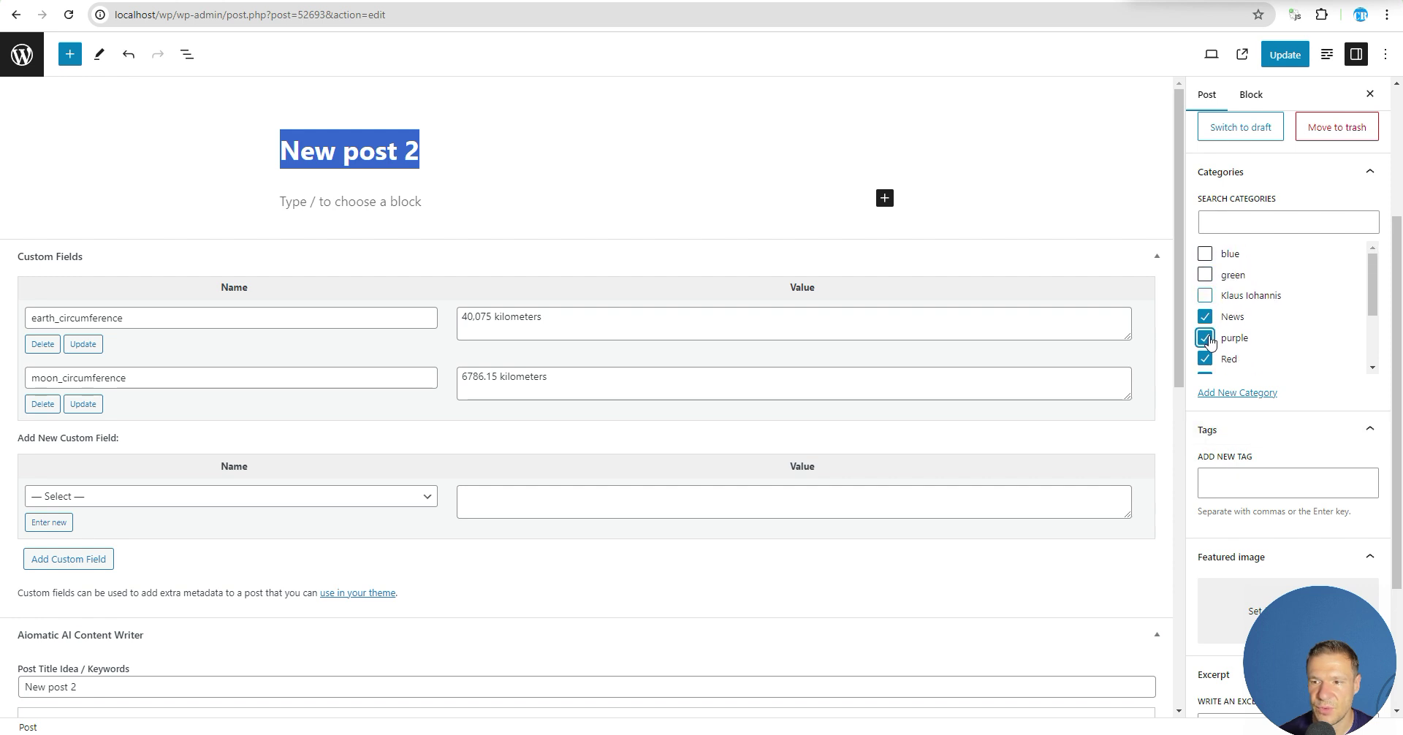
pyautogui.click(1204, 338)
pyautogui.click(1204, 358)
pyautogui.scroll(-2, 1212, 321)
pyautogui.click(1204, 306)
pyautogui.click(1279, 55)
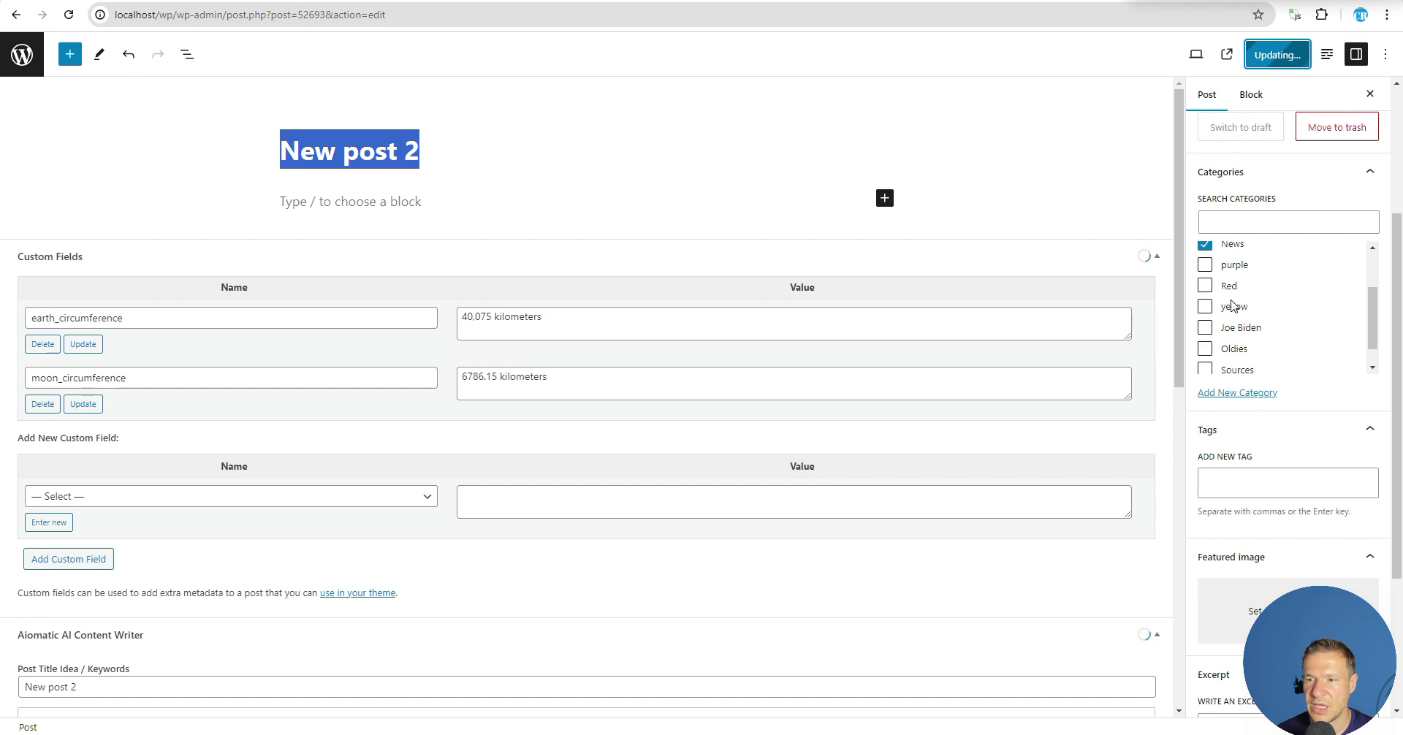
# Step: Run Aiomatic's manual AI editing on "New post 2" to test the keyword extraction prompt
pyautogui.click(1326, 54)
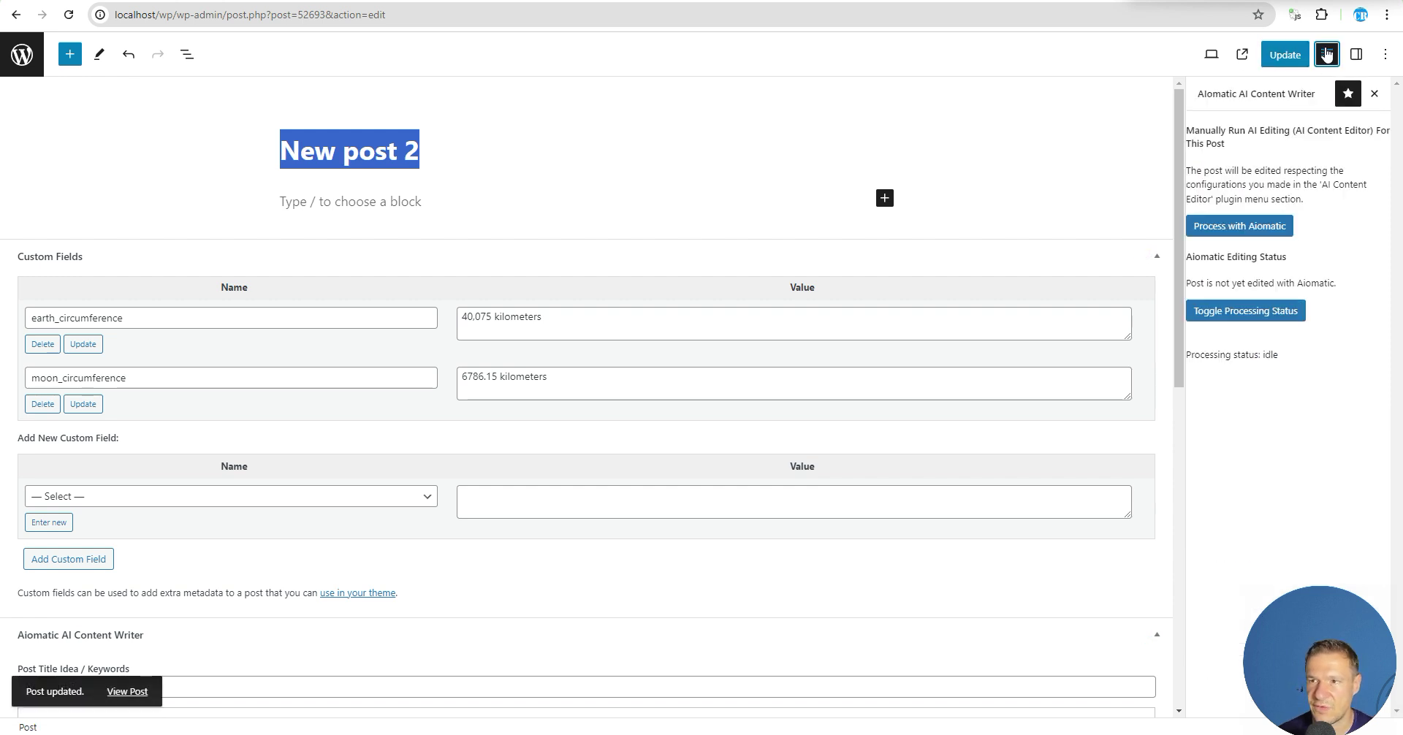
pyautogui.click(1240, 226)
pyautogui.click(765, 106)
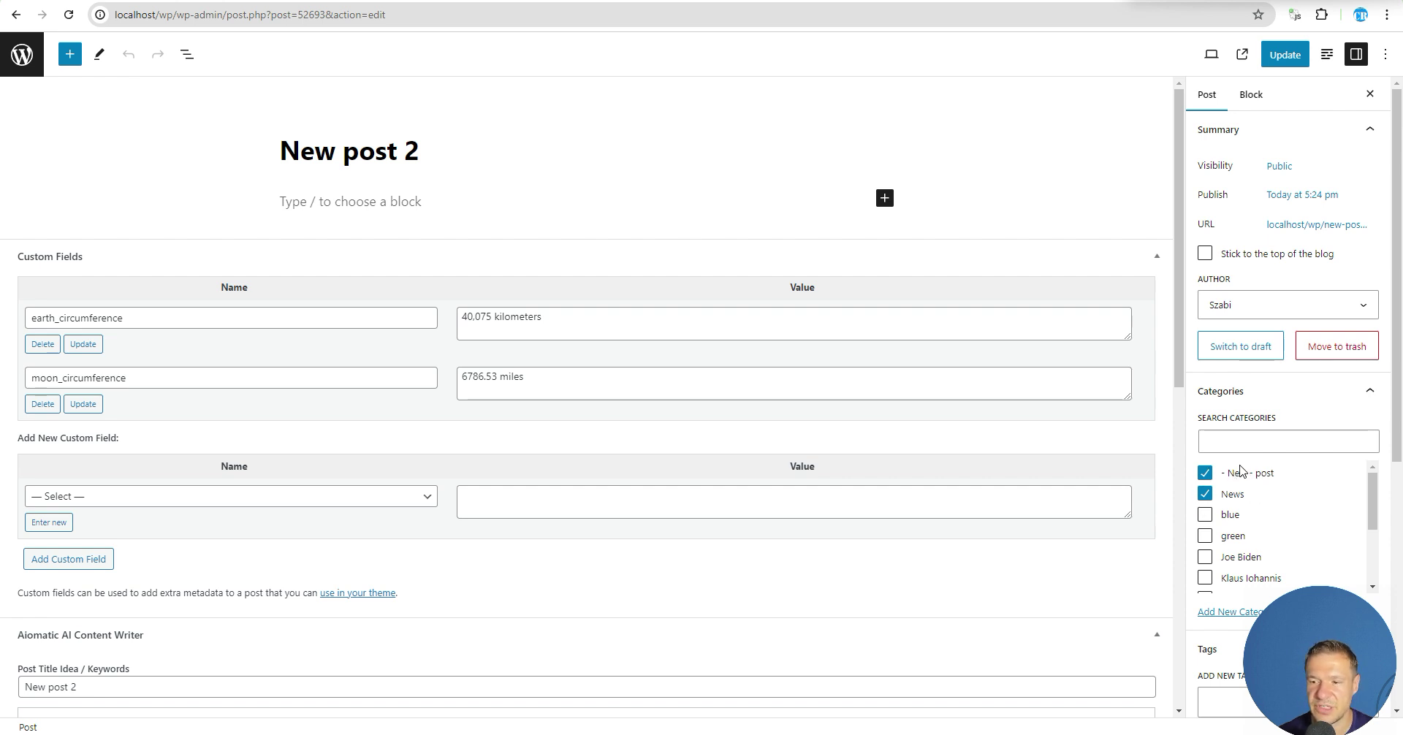
# Step: Change the custom taxonomy generator prompt to "Extract a comma separated list of keywords from this text:" before the post title shortcode and save the settings
pyautogui.hotkey('ctrl', 'Tab')
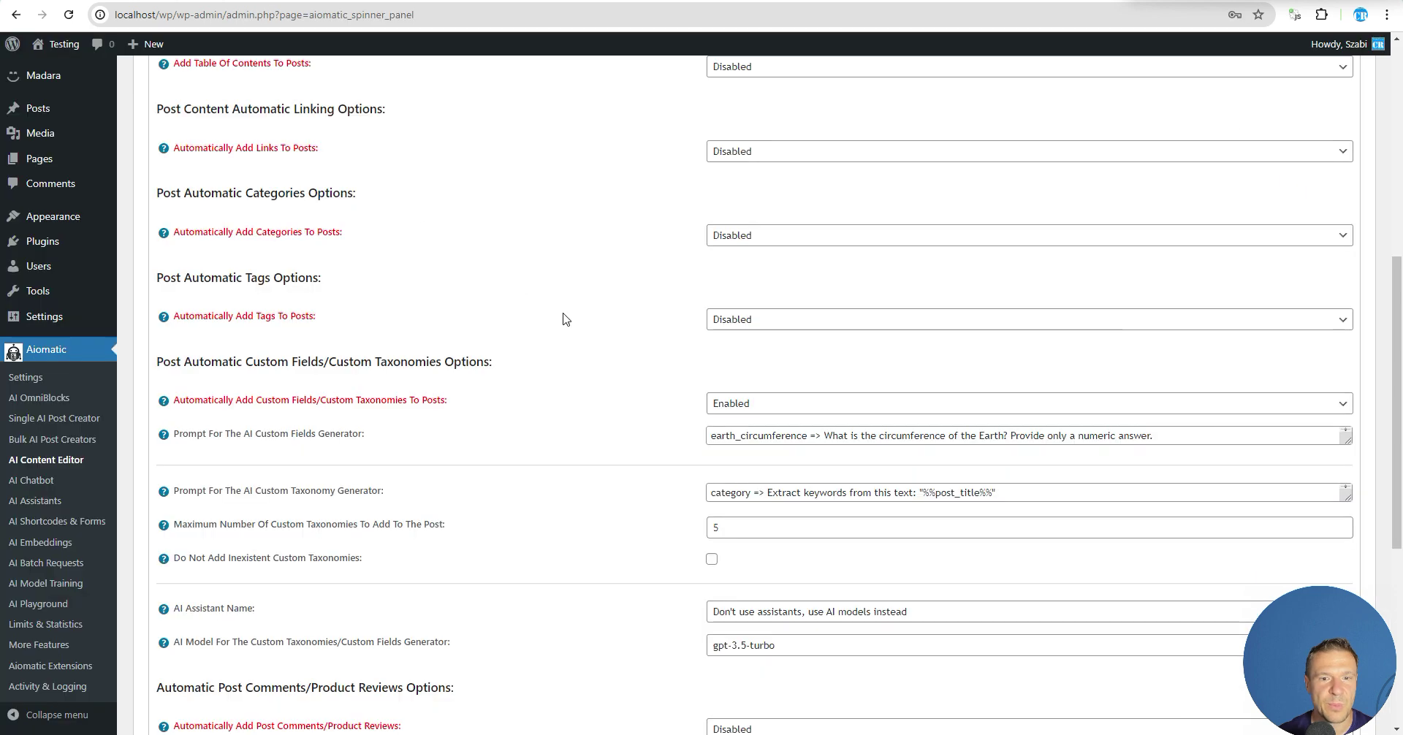
pyautogui.click(800, 494)
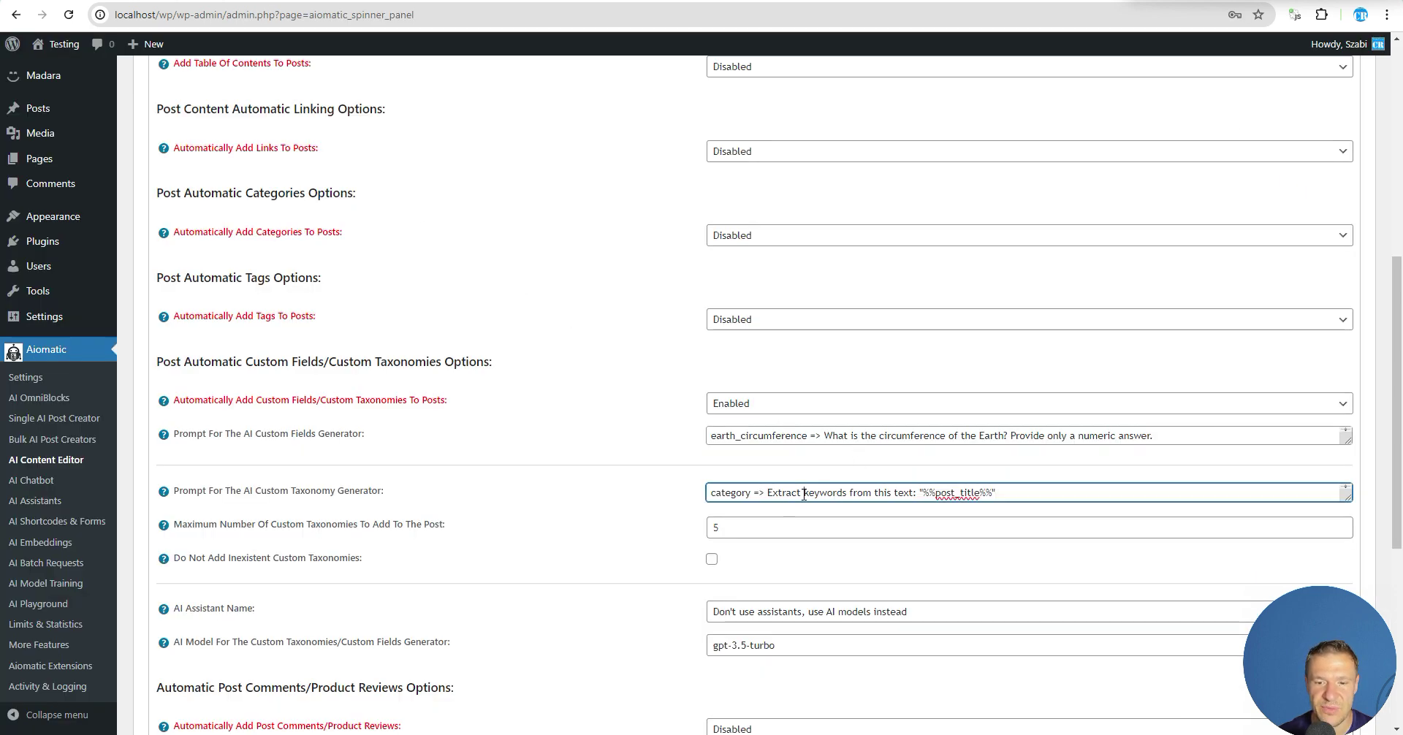
pyautogui.write('a')
pyautogui.write(' comma separ')
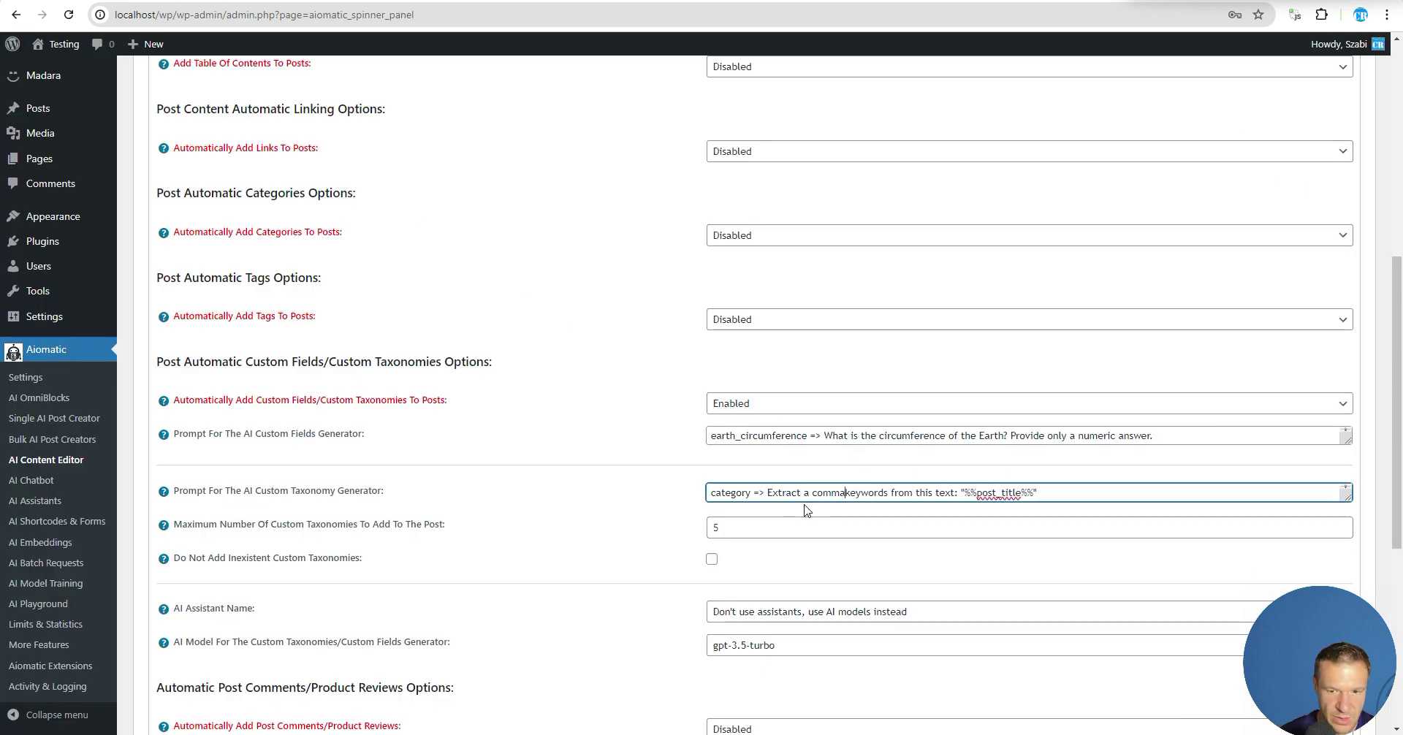
pyautogui.write('d list of')
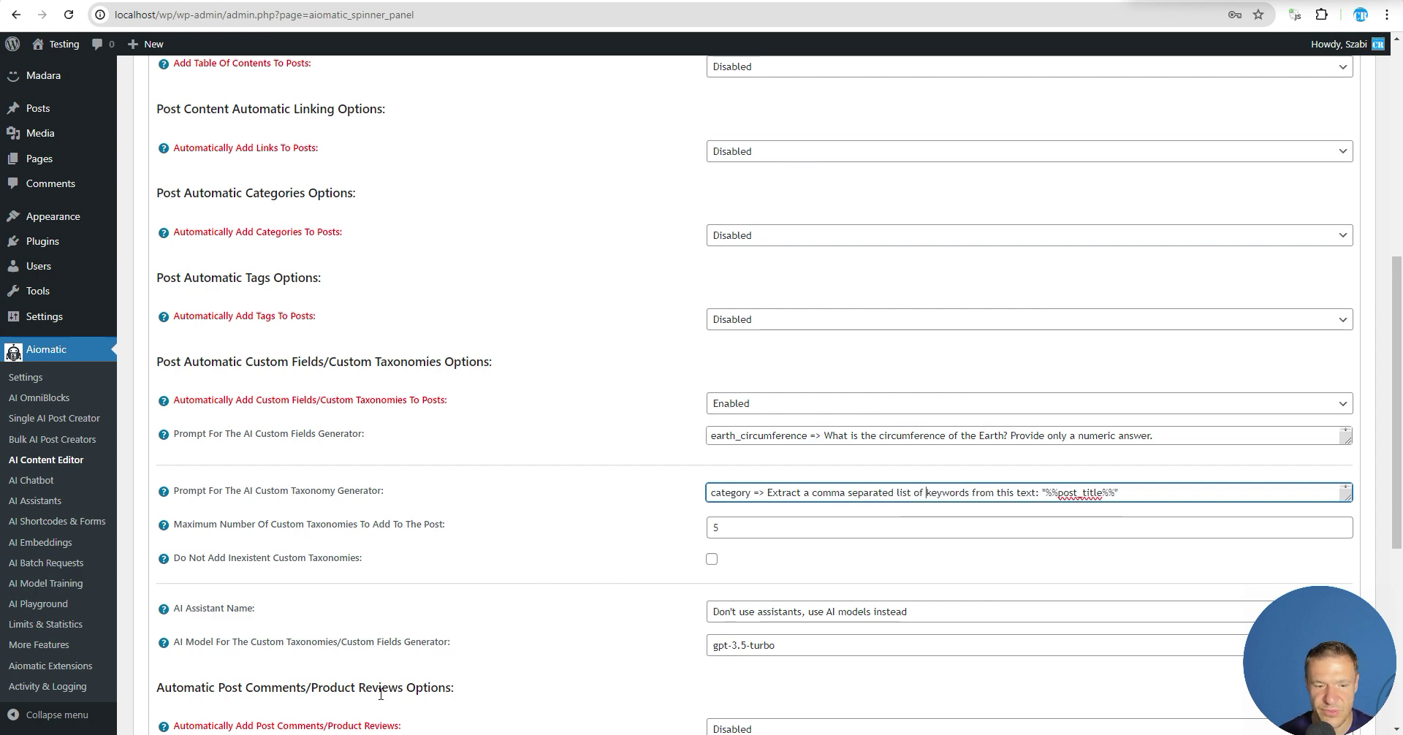
pyautogui.scroll(-6, 306, 592)
pyautogui.click(196, 593)
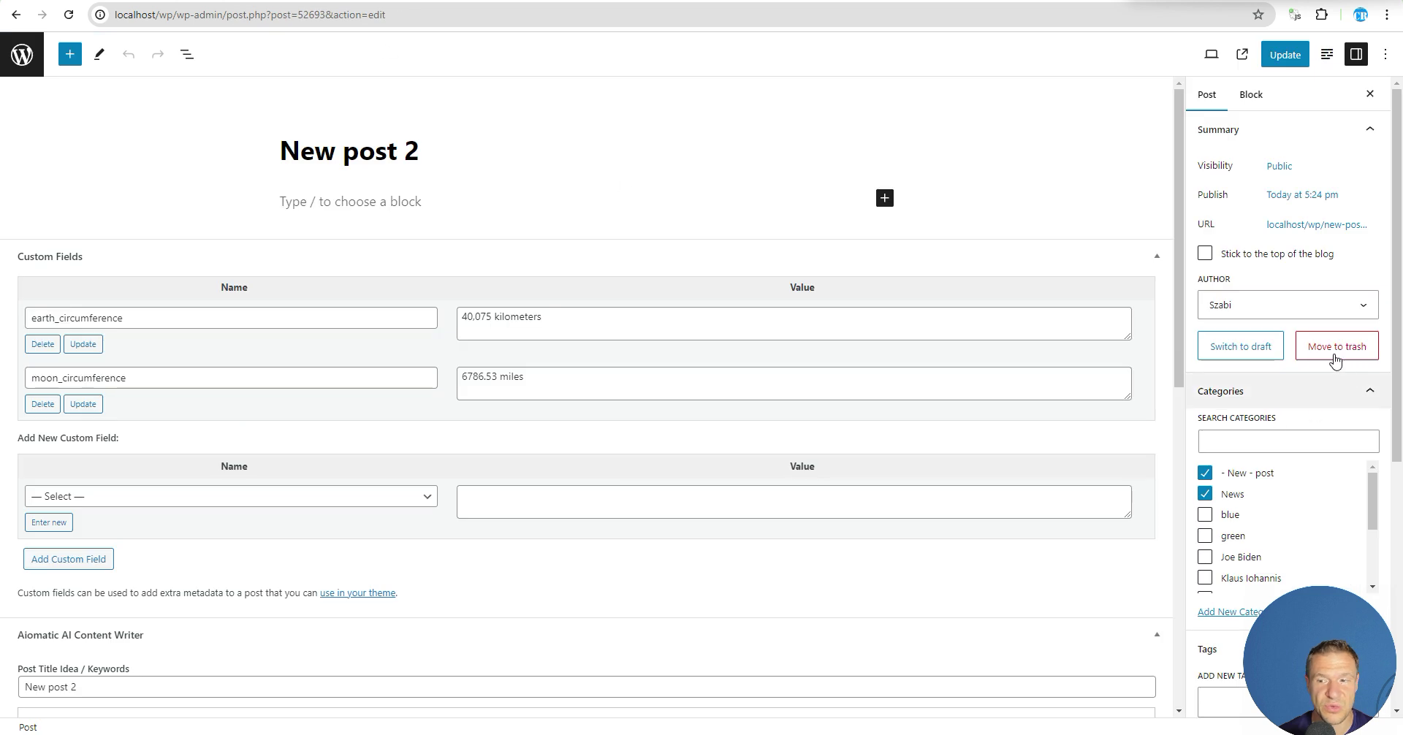
# Step: Update "New post 2" without the "- New - post" category, and rerun Aiomatic's AI editing on it to check the assigned categories
pyautogui.click(1210, 473)
pyautogui.click(1284, 55)
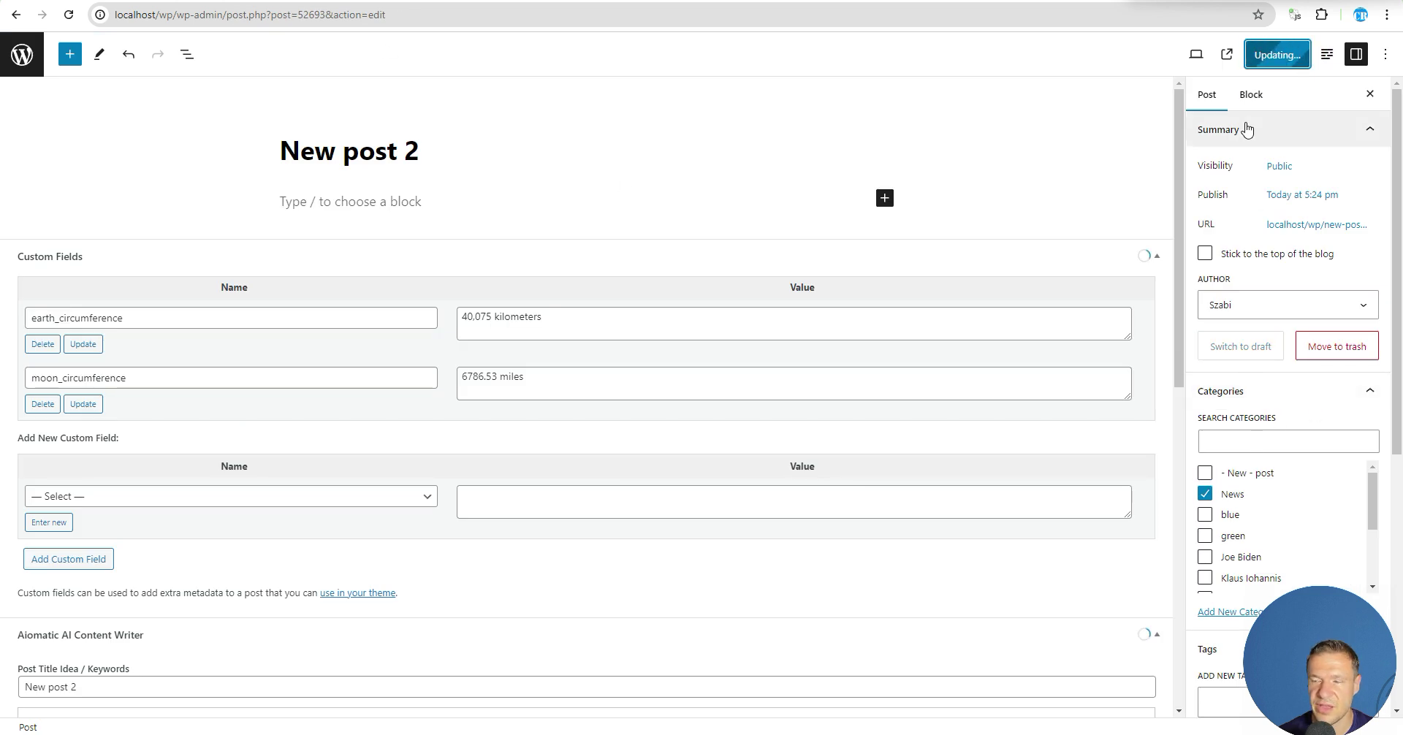
pyautogui.click(1327, 58)
pyautogui.click(1240, 225)
pyautogui.click(761, 107)
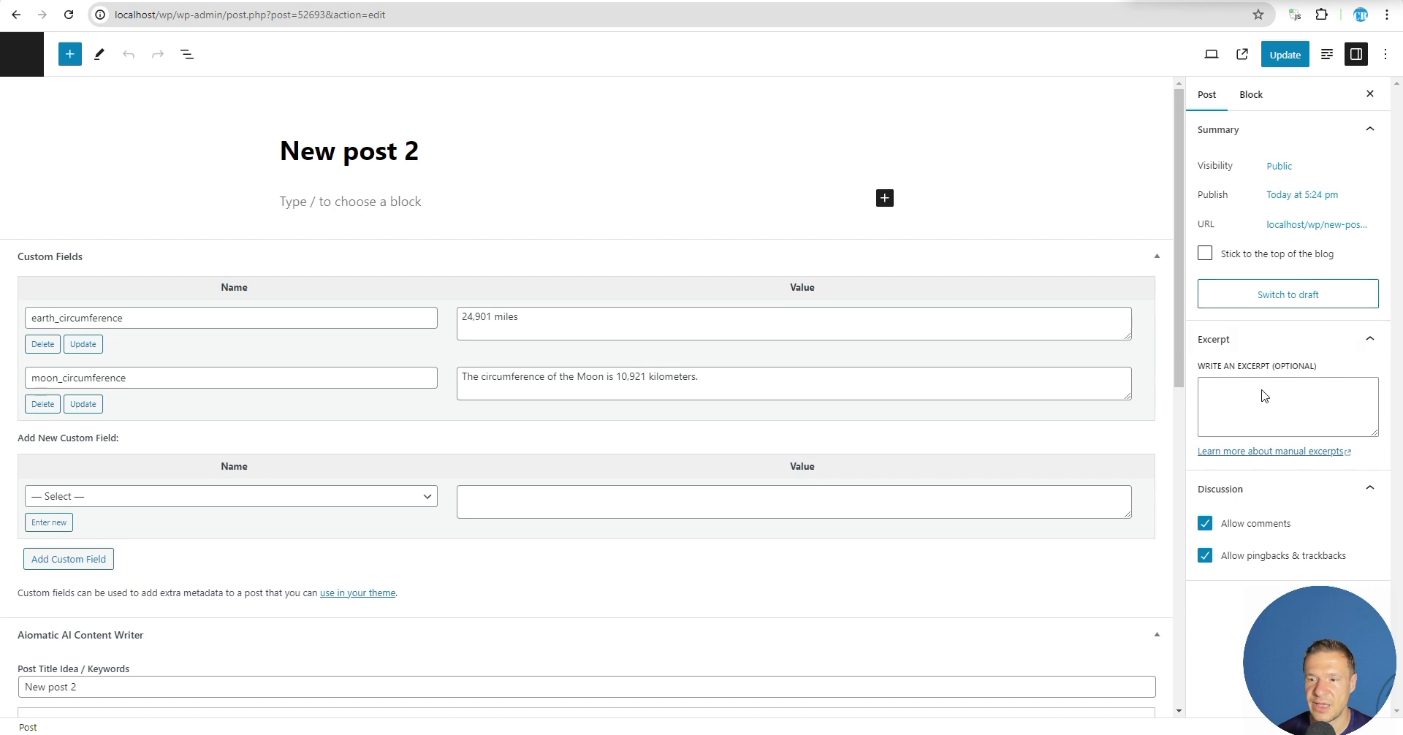
pyautogui.scroll(-5, 1256, 409)
pyautogui.scroll(2, 1217, 474)
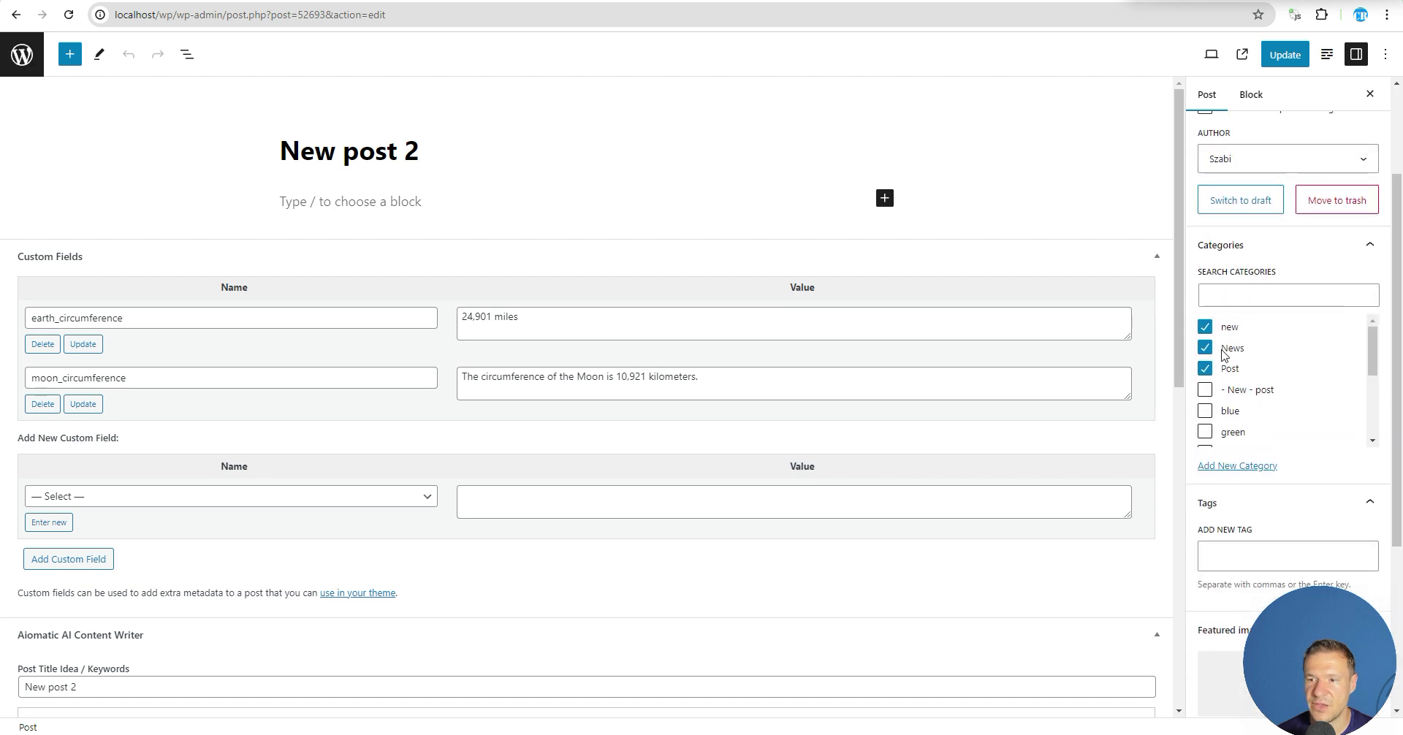